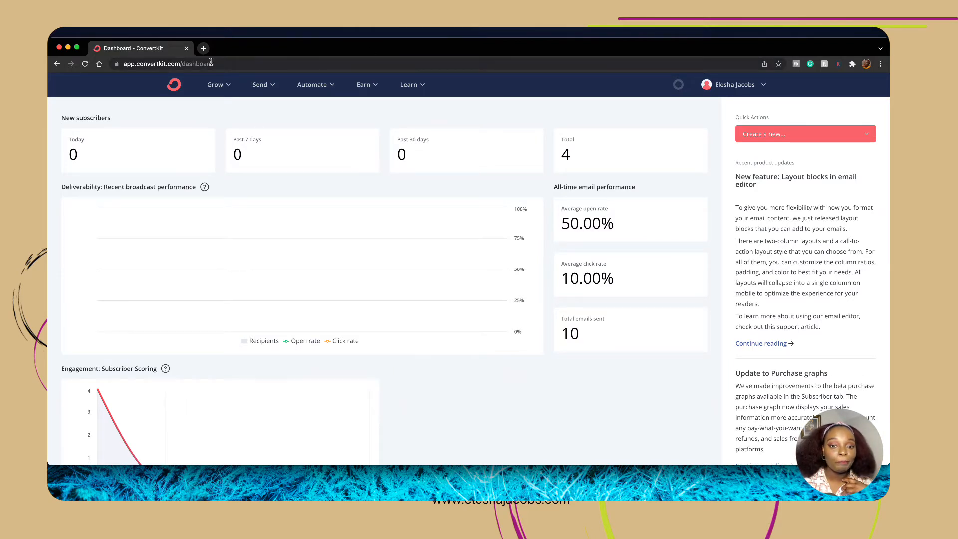
# Start creating a new landing page from the Landing Pages & Forms area.
pyautogui.click(220, 88)
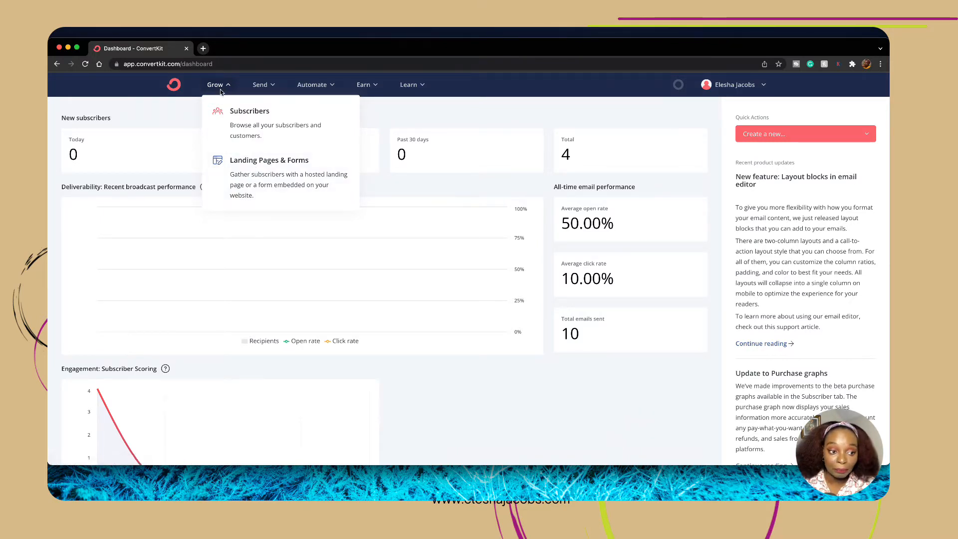
pyautogui.click(260, 179)
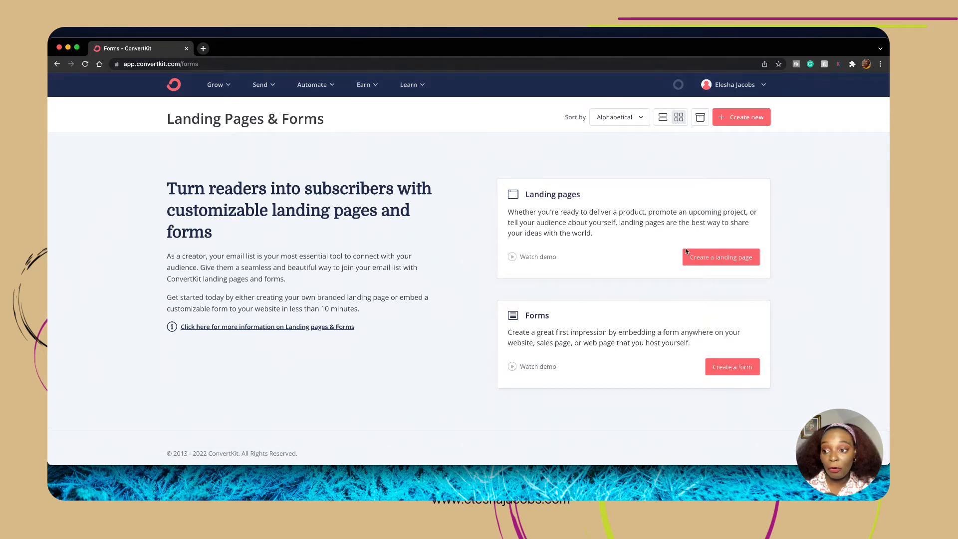
pyautogui.click(723, 261)
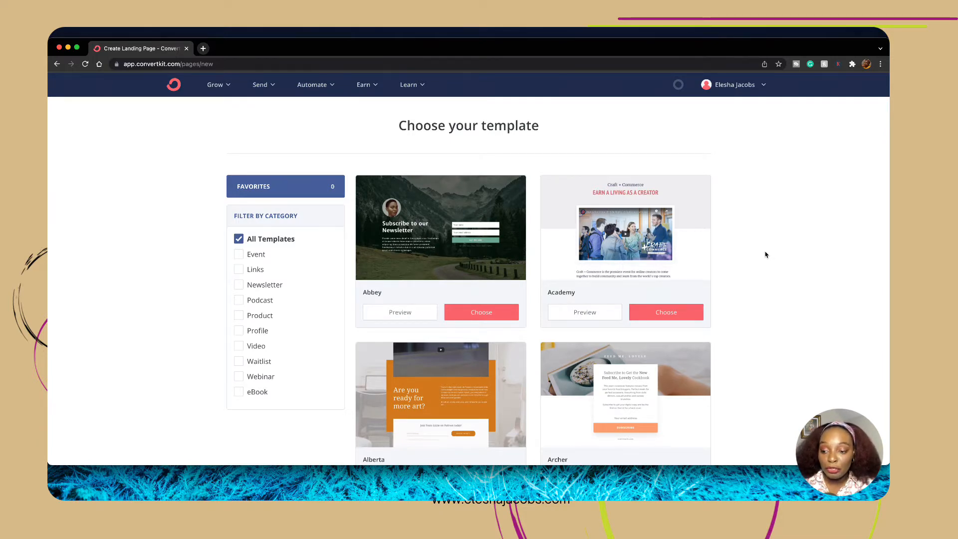
# Filter the landing page templates to the Webinar category only.
pyautogui.scroll(-2, 765, 265)
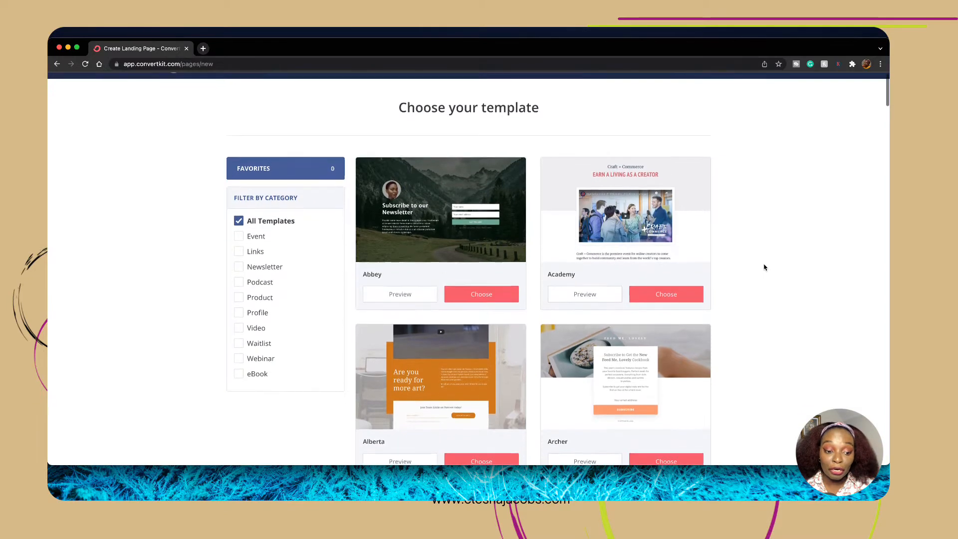
pyautogui.scroll(-3, 765, 267)
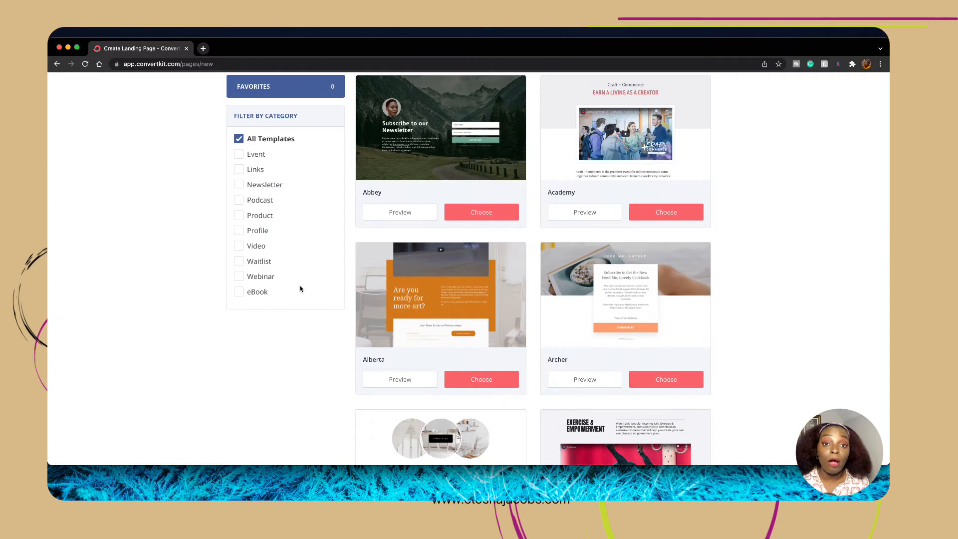
pyautogui.click(256, 294)
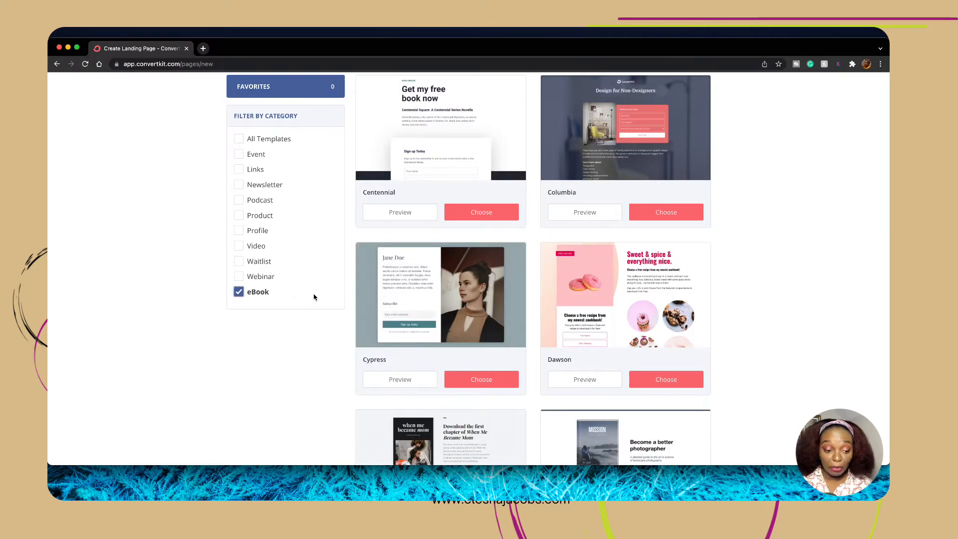
pyautogui.click(259, 278)
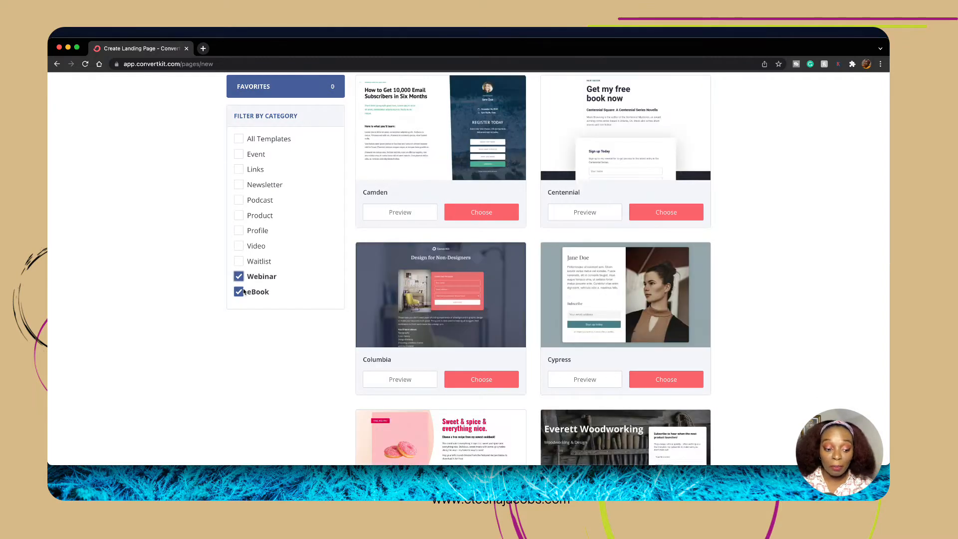
pyautogui.click(245, 292)
# Browse the webinar templates and choose the Knox template for the landing page.
pyautogui.scroll(-5, 384, 284)
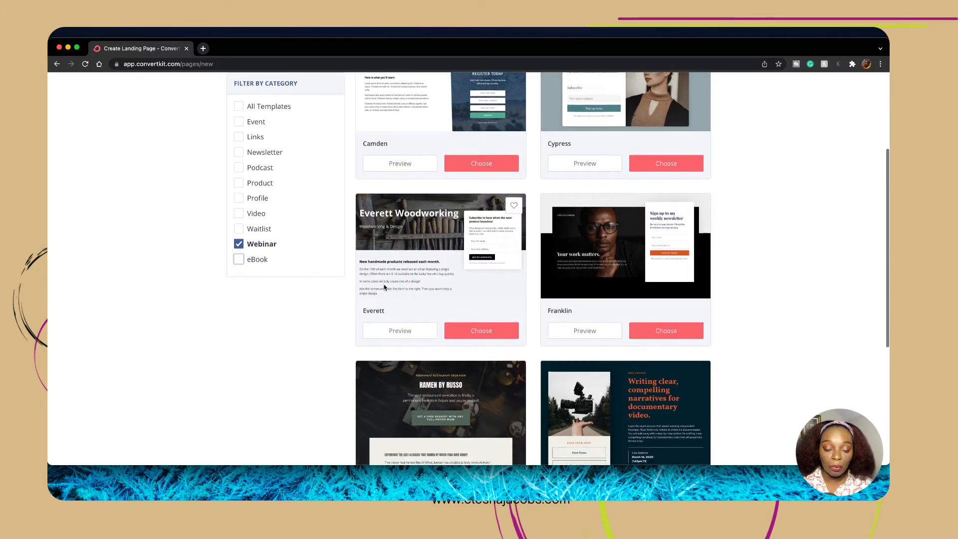
pyautogui.scroll(6, 385, 287)
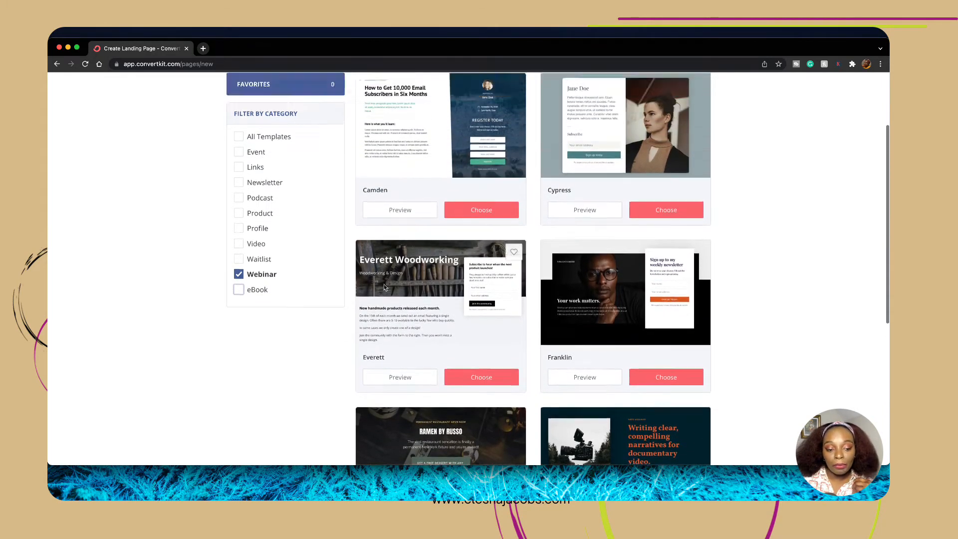
pyautogui.scroll(-1, 385, 287)
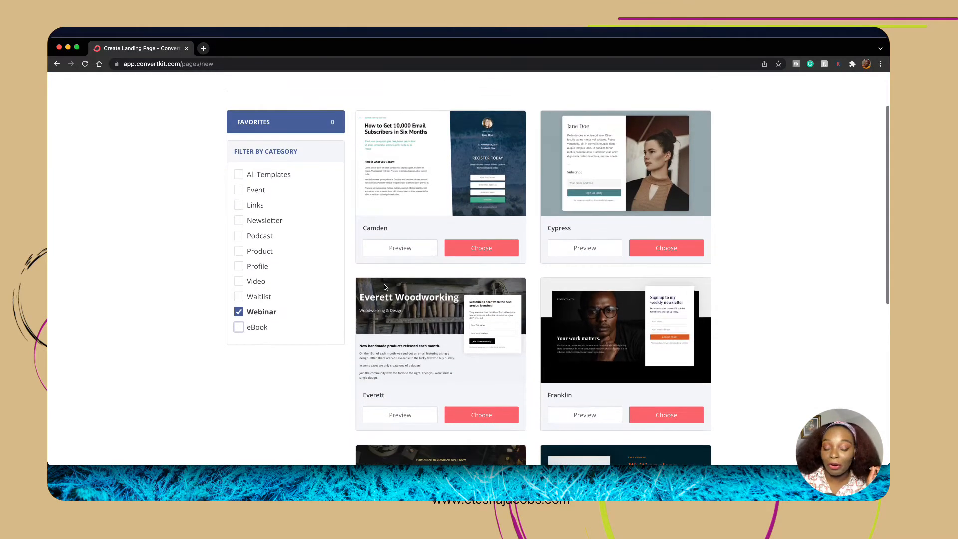
pyautogui.scroll(-1, 384, 287)
pyautogui.scroll(2, 384, 287)
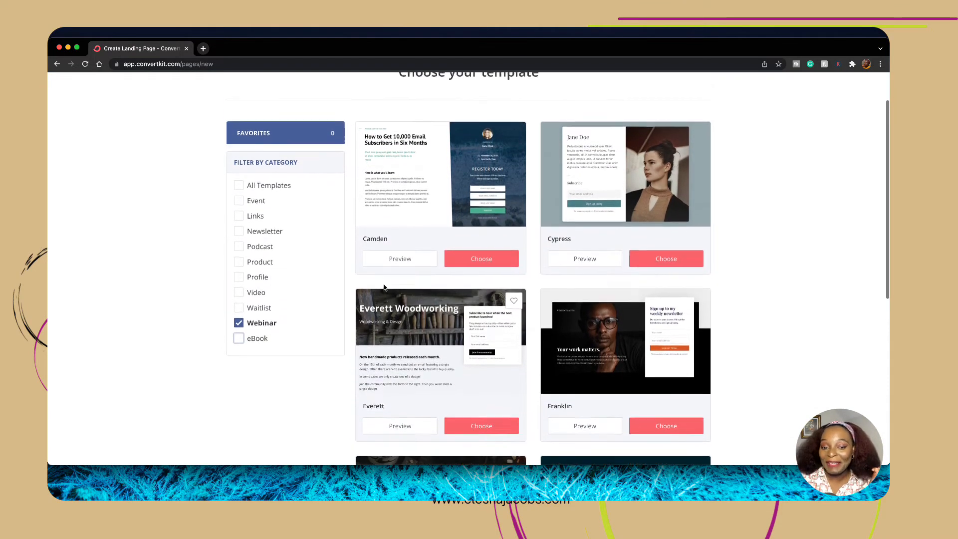
pyautogui.scroll(-1, 385, 287)
pyautogui.scroll(-6, 384, 287)
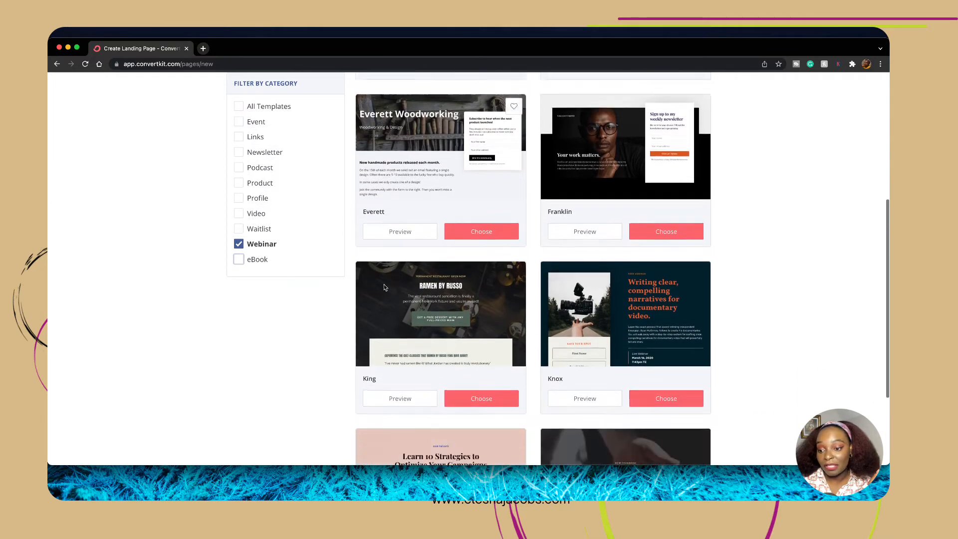
pyautogui.scroll(1, 384, 287)
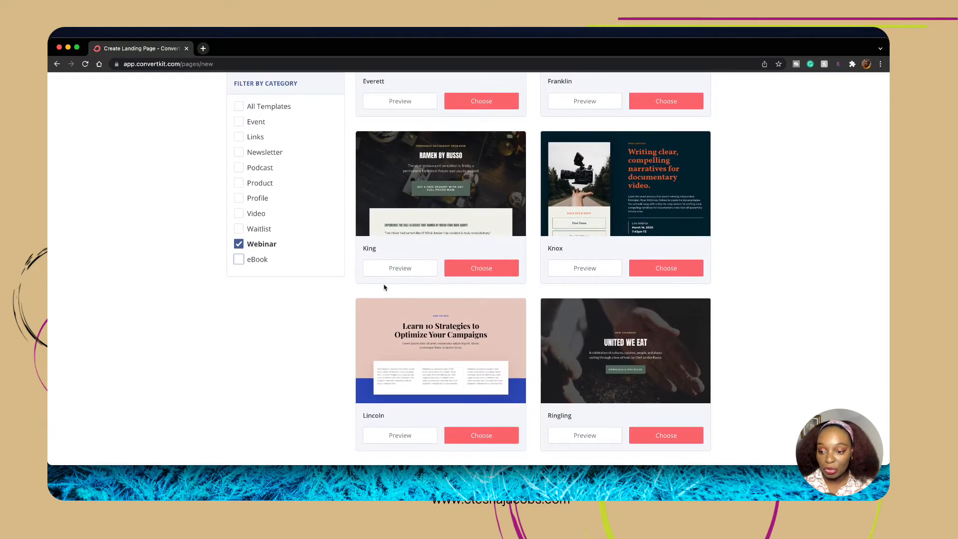
pyautogui.scroll(1, 385, 287)
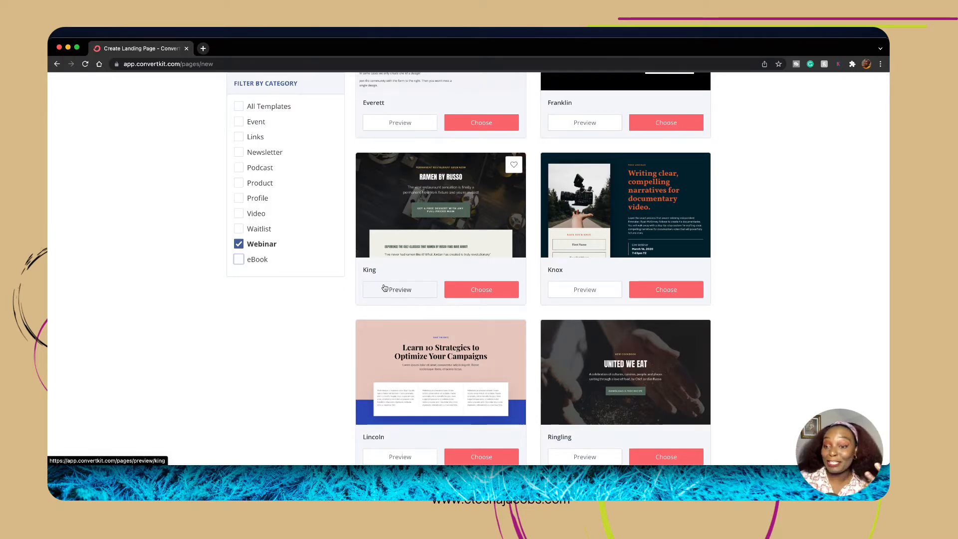
pyautogui.scroll(3, 748, 255)
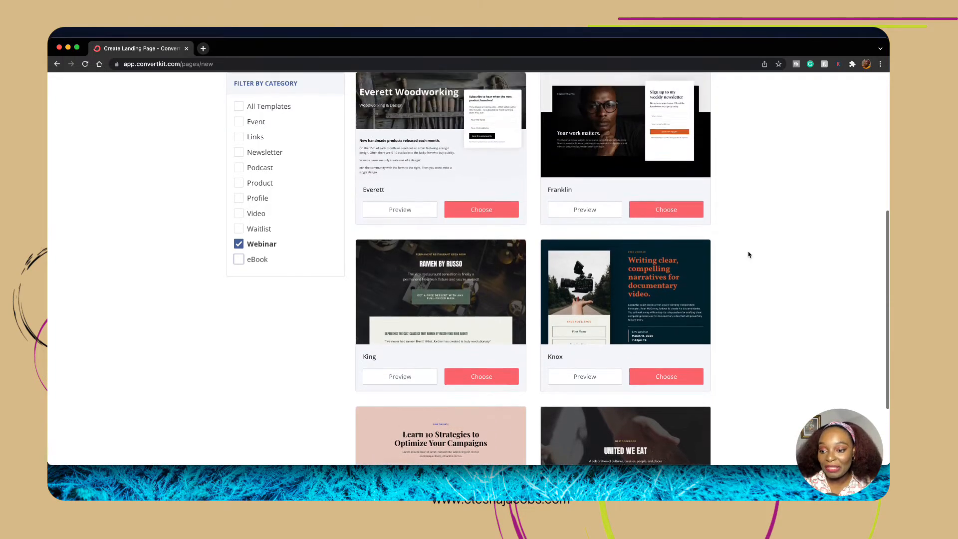
pyautogui.scroll(3, 749, 254)
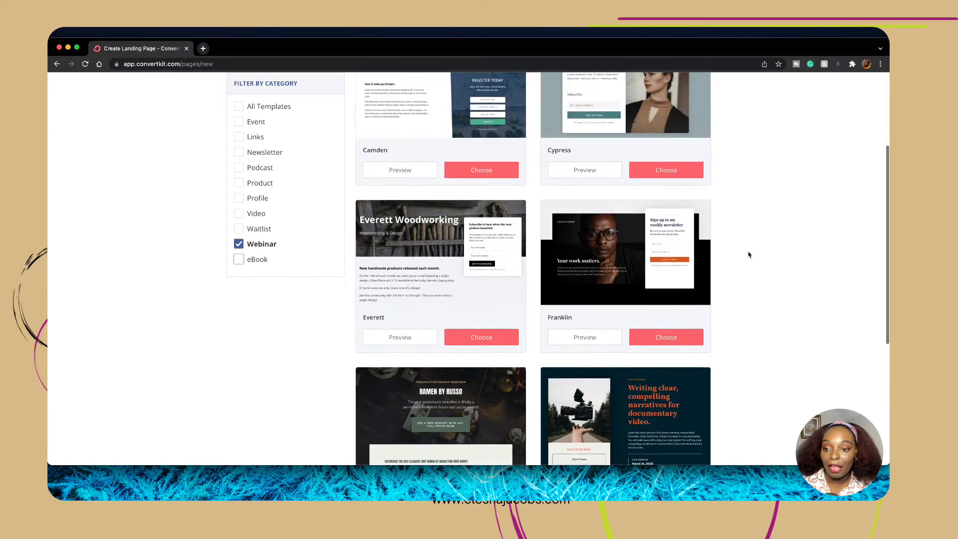
pyautogui.scroll(-3, 749, 255)
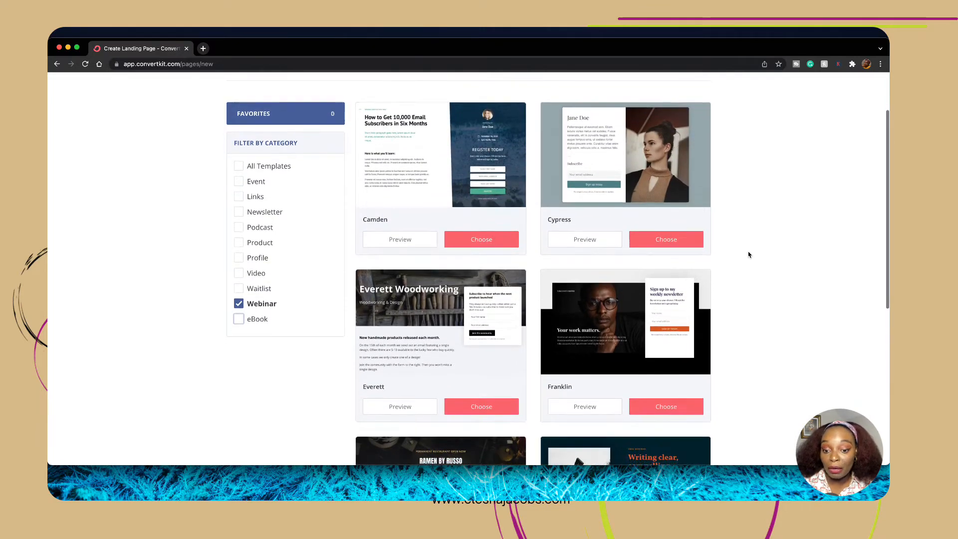
pyautogui.scroll(-3, 749, 254)
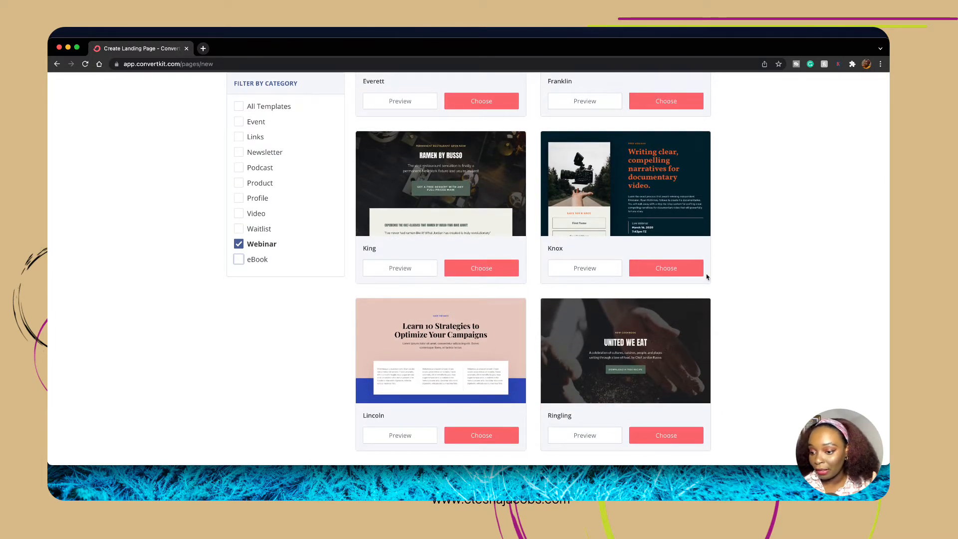
pyautogui.click(661, 269)
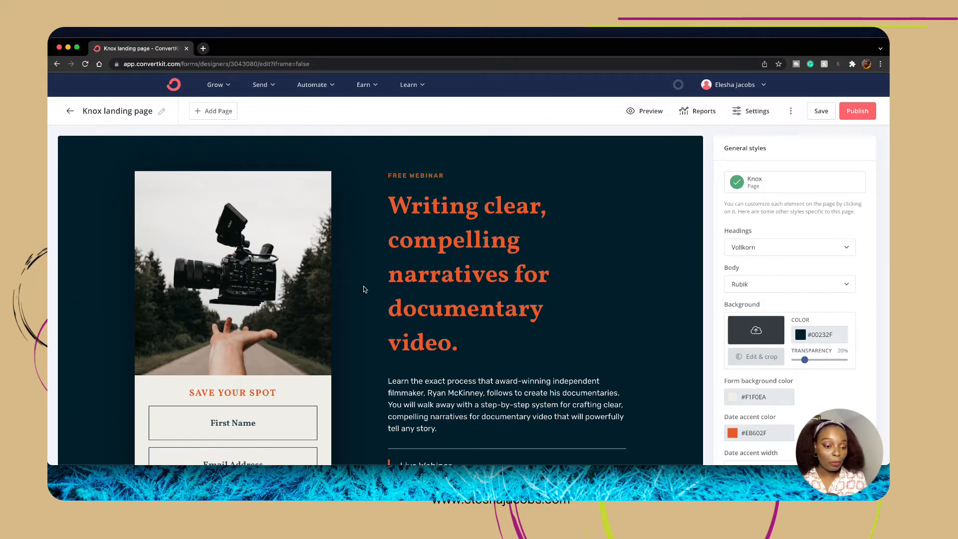
# Select the word WEBINAR in the preheader above the headline to view its text formatting options.
pyautogui.scroll(-1, 364, 286)
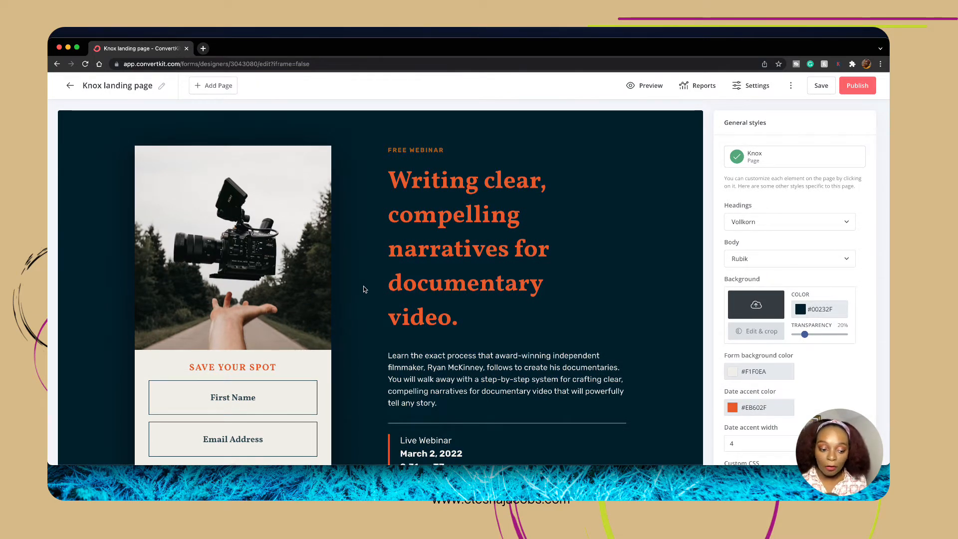
pyautogui.click(418, 150)
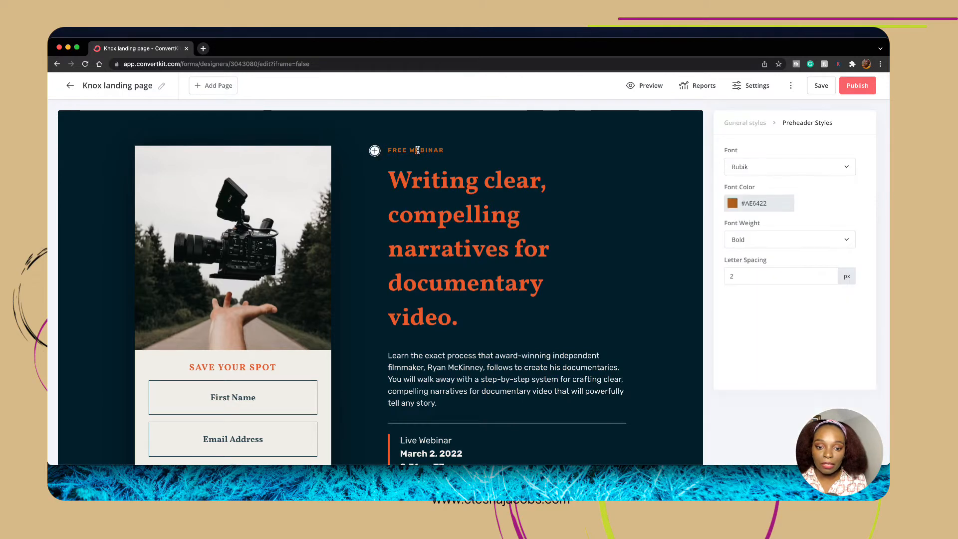
pyautogui.doubleClick(418, 150)
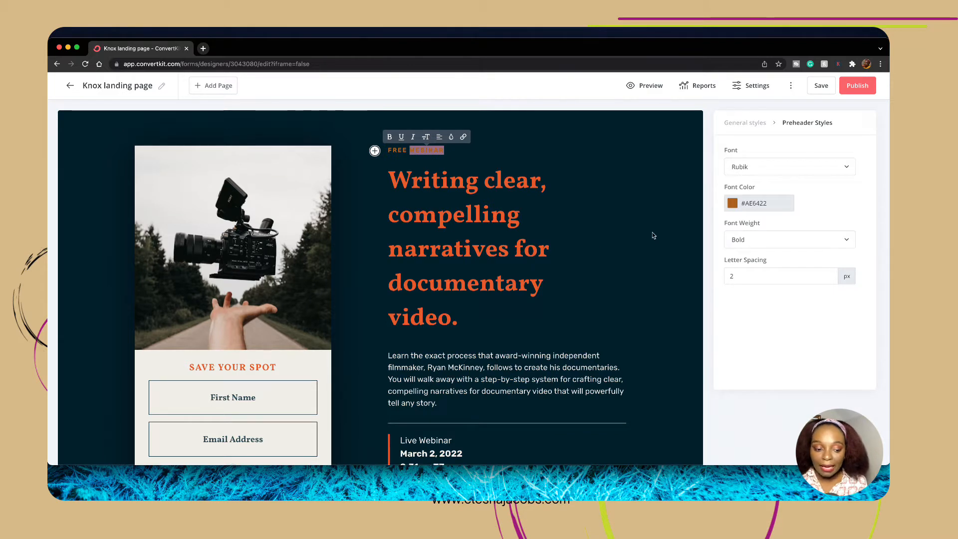
# Replace the camera photo above the sign-up form with the recently uploaded picture of the woman in a yellow blazer.
pyautogui.scroll(-1, 292, 344)
pyautogui.click(230, 257)
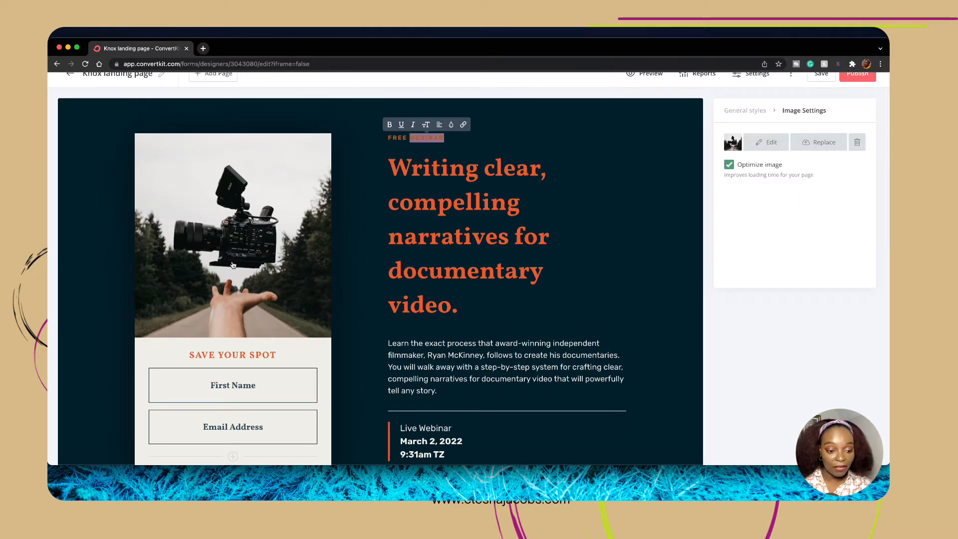
pyautogui.scroll(2, 232, 264)
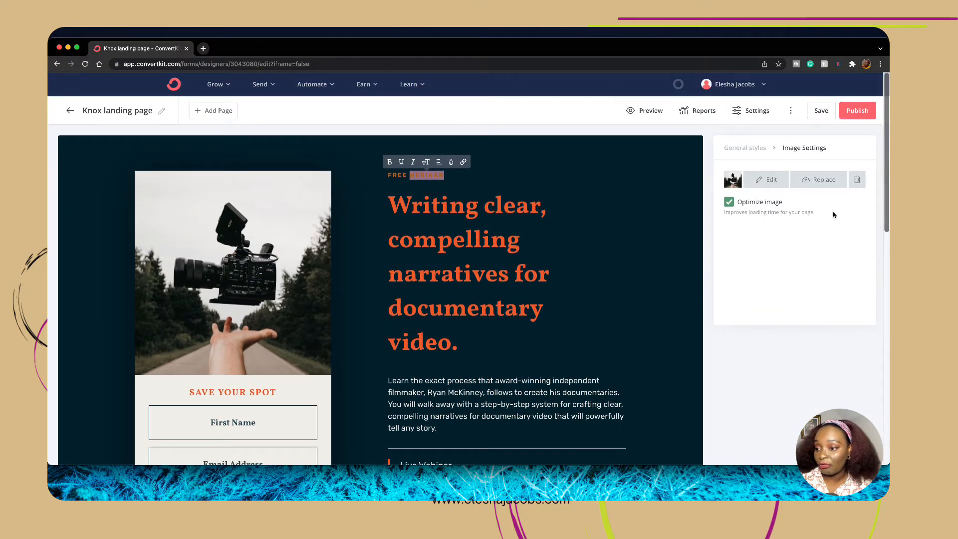
pyautogui.click(772, 179)
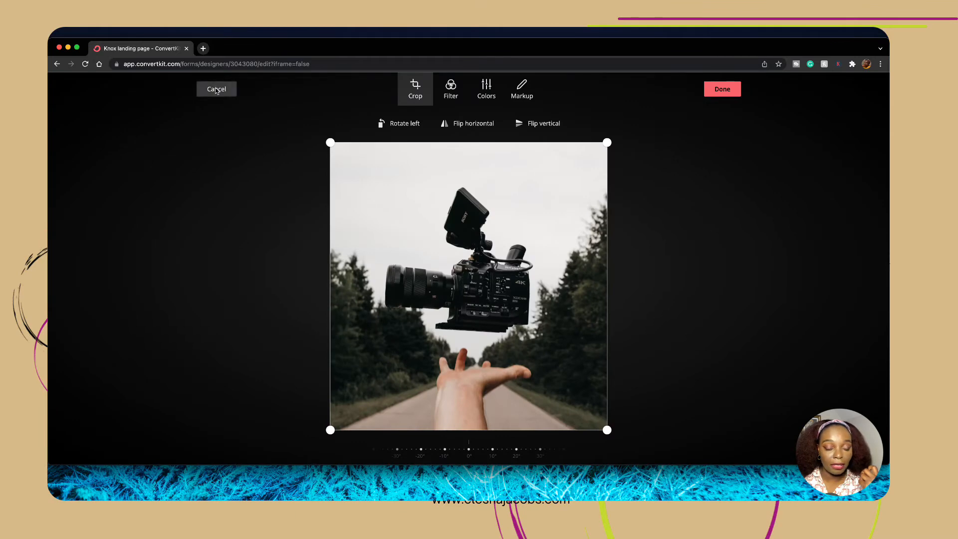
pyautogui.click(216, 90)
pyautogui.click(808, 184)
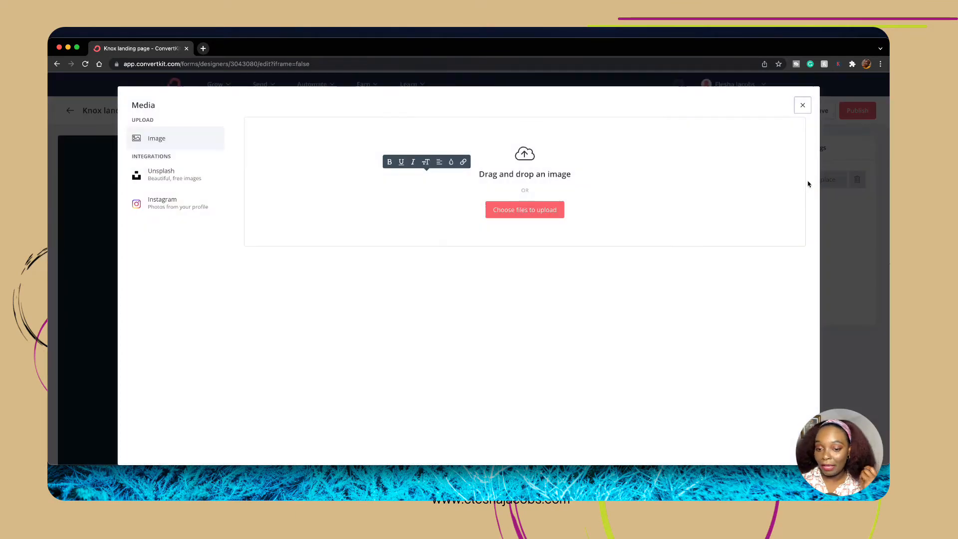
pyautogui.click(160, 173)
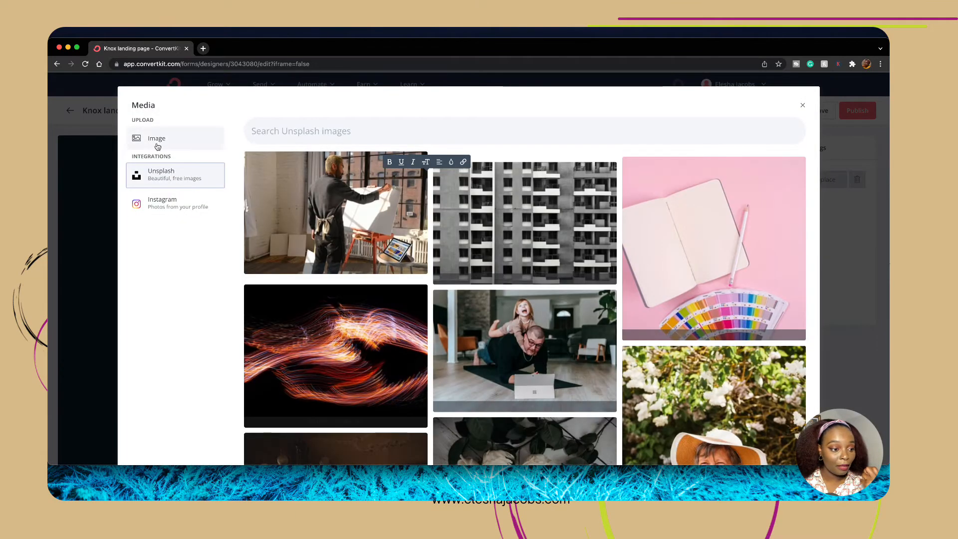
pyautogui.click(157, 142)
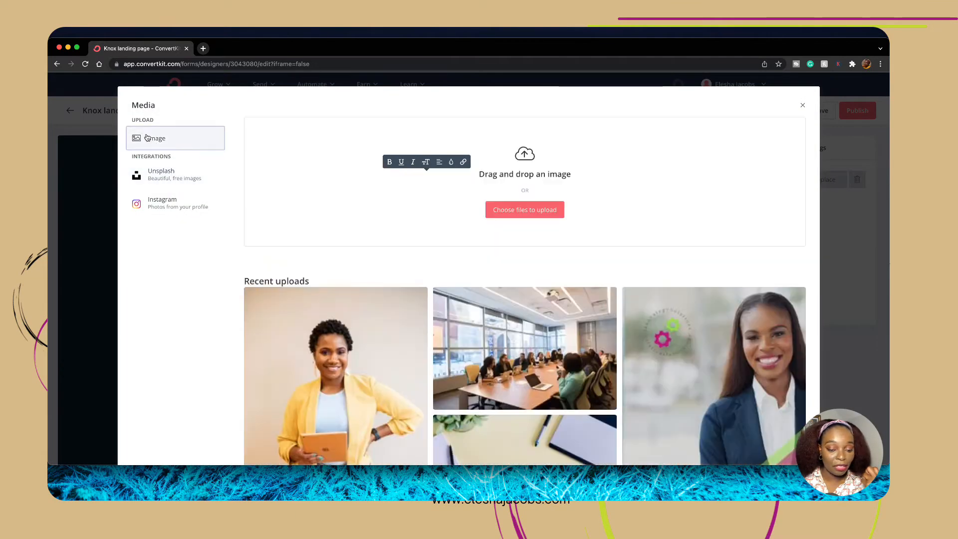
pyautogui.click(348, 359)
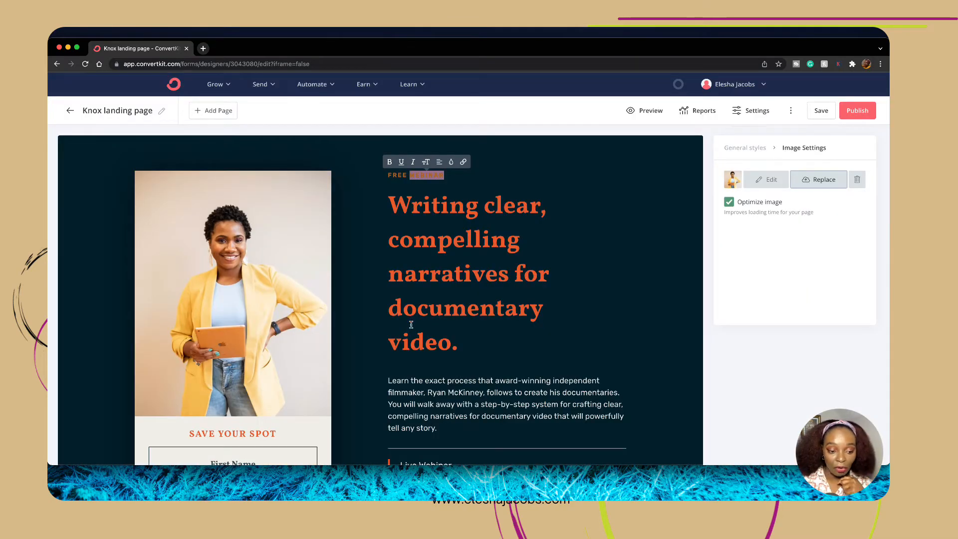
# Recolor the whole FREE WEBINAR preheader above the headline to bright pink, #E40C9C.
pyautogui.scroll(-3, 419, 319)
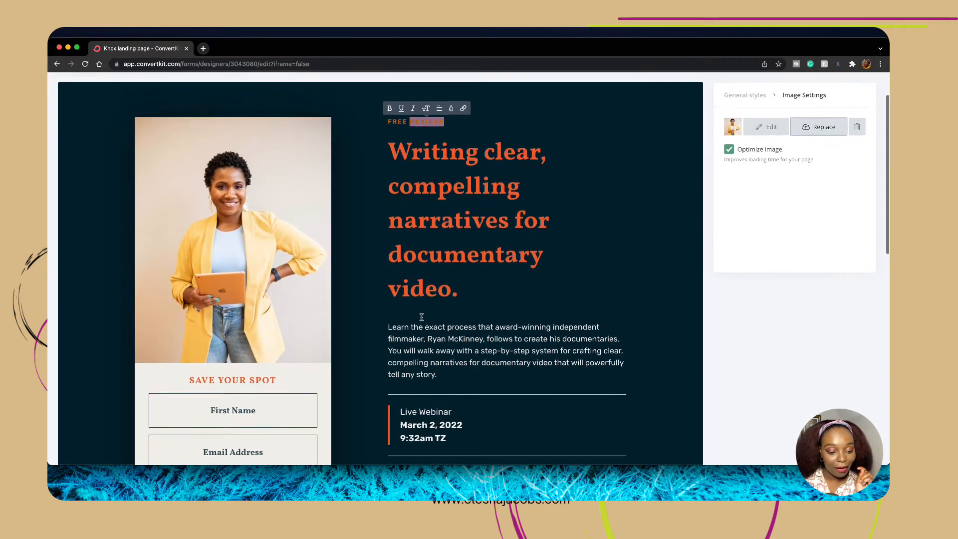
pyautogui.scroll(3, 421, 300)
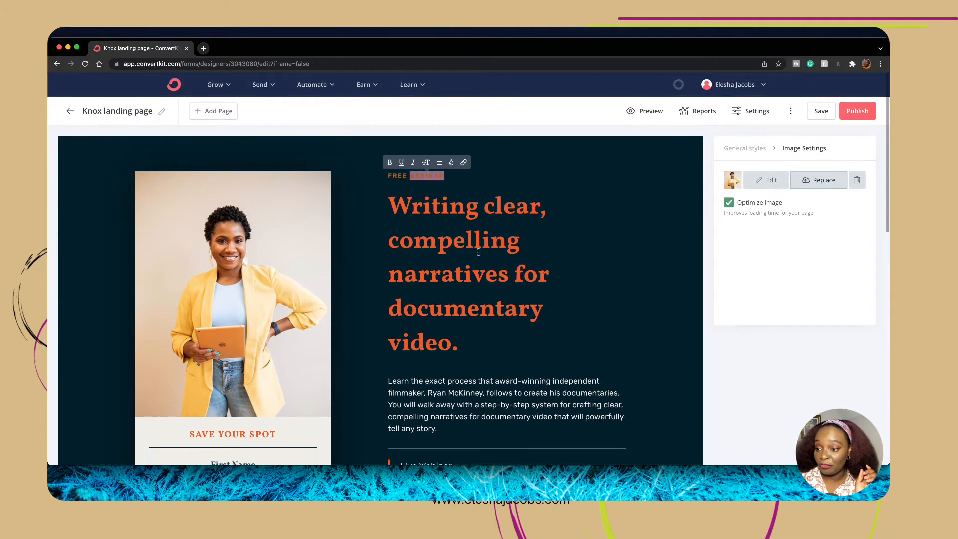
pyautogui.tripleClick(421, 175)
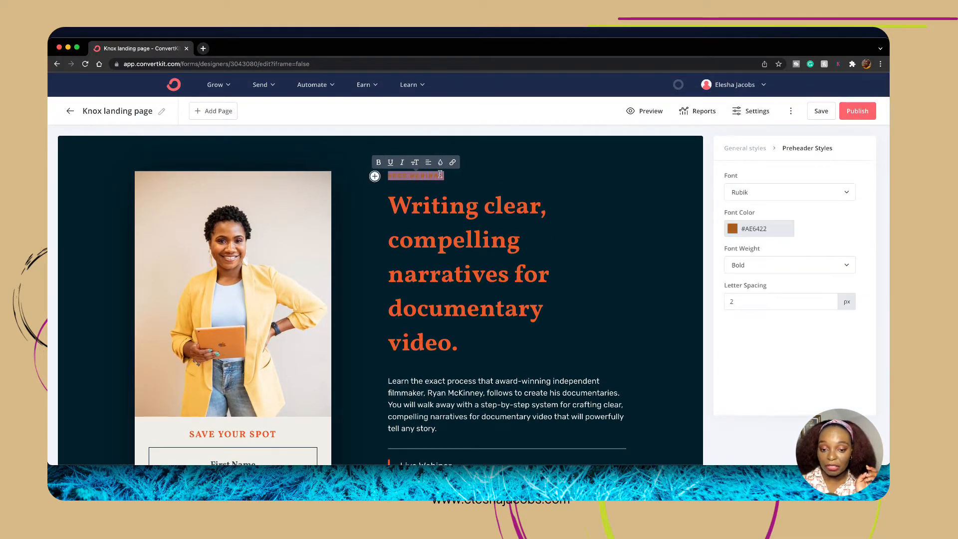
pyautogui.click(441, 163)
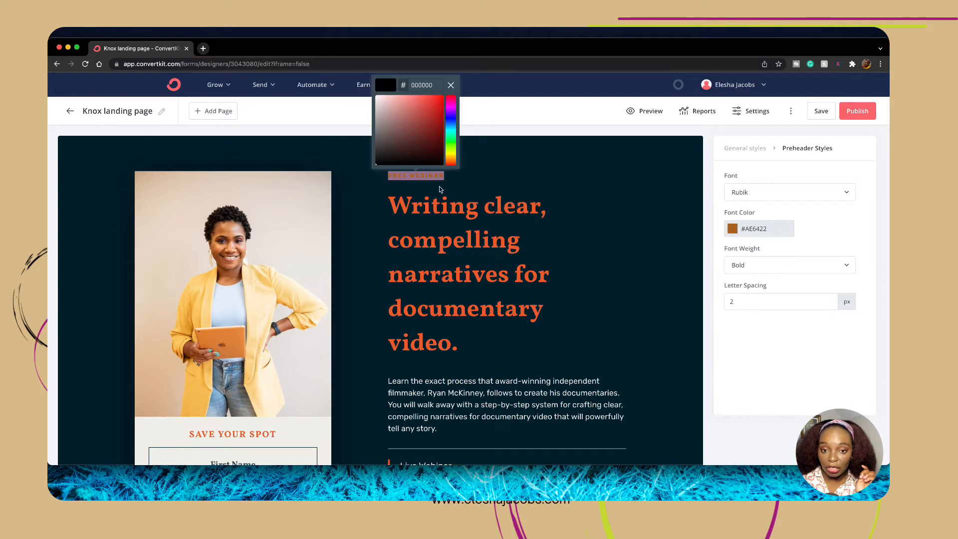
pyautogui.moveTo(451, 119)
pyautogui.mouseDown()
pyautogui.moveTo(452, 101)
pyautogui.moveTo(442, 105)
pyautogui.mouseUp()
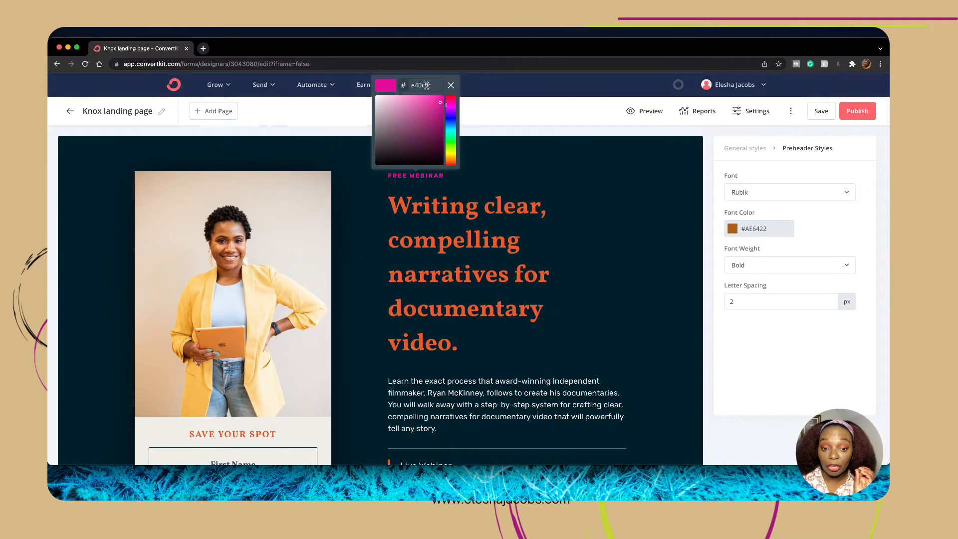
pyautogui.moveTo(433, 85); pyautogui.dragTo(402, 86)
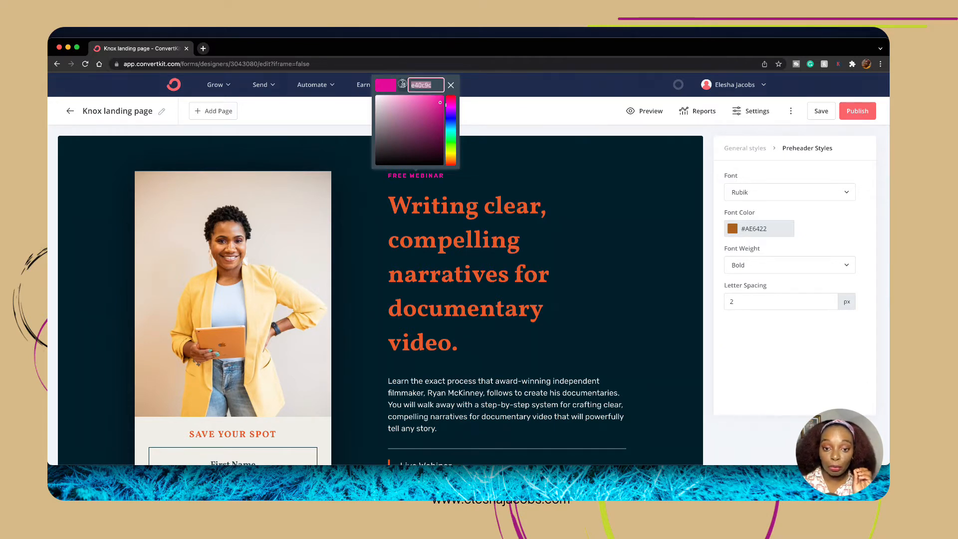
pyautogui.scroll(-1, 391, 86)
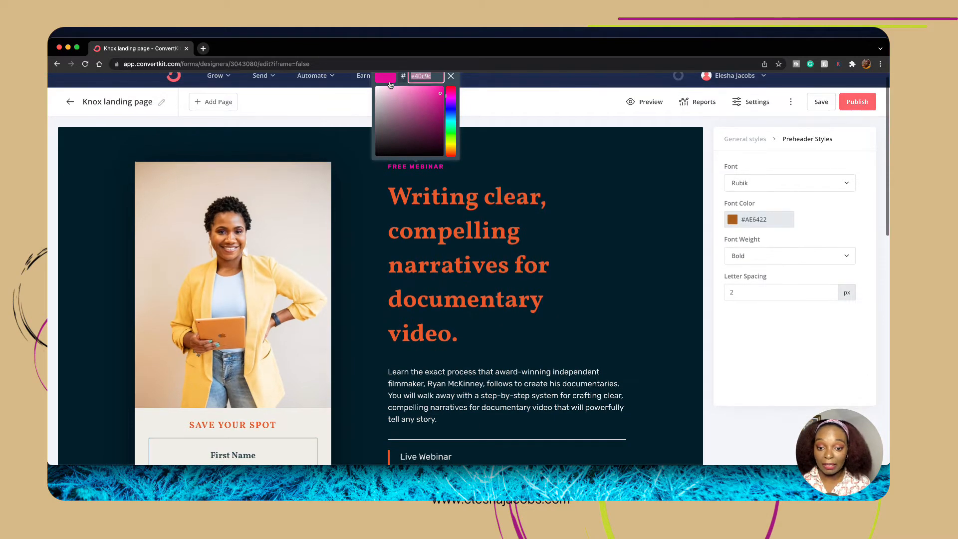
pyautogui.scroll(-1, 464, 202)
pyautogui.scroll(1, 465, 204)
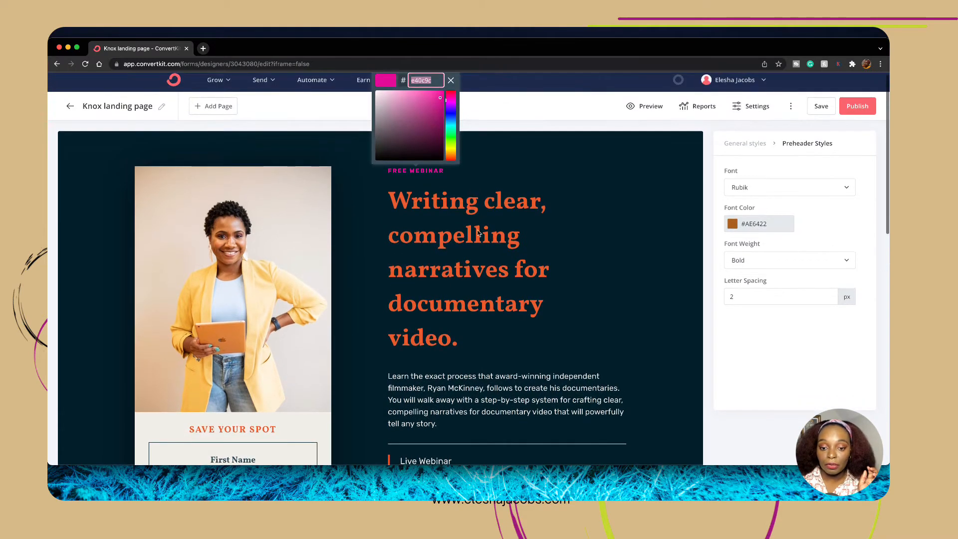
# Set the font color of the large headline to white, #FFFFFF.
pyautogui.click(467, 210)
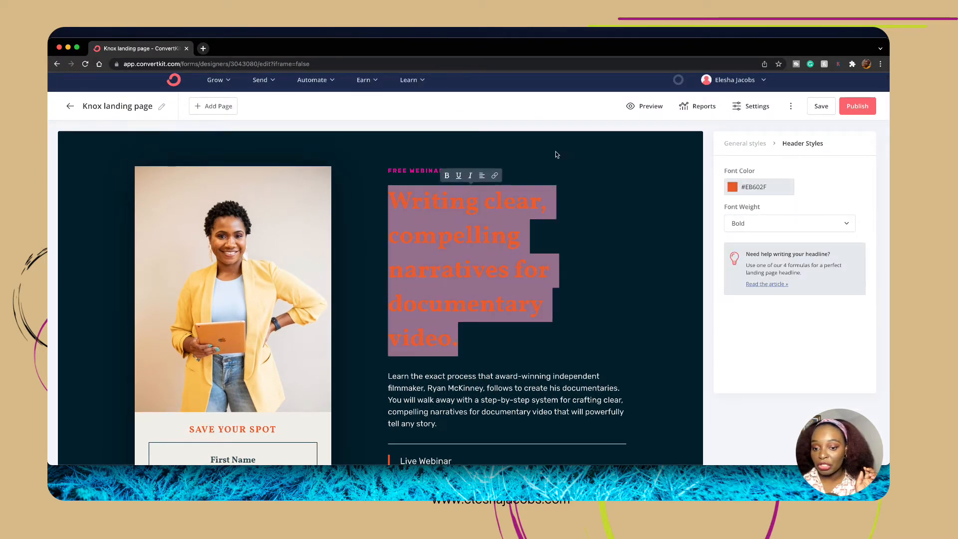
pyautogui.click(759, 187)
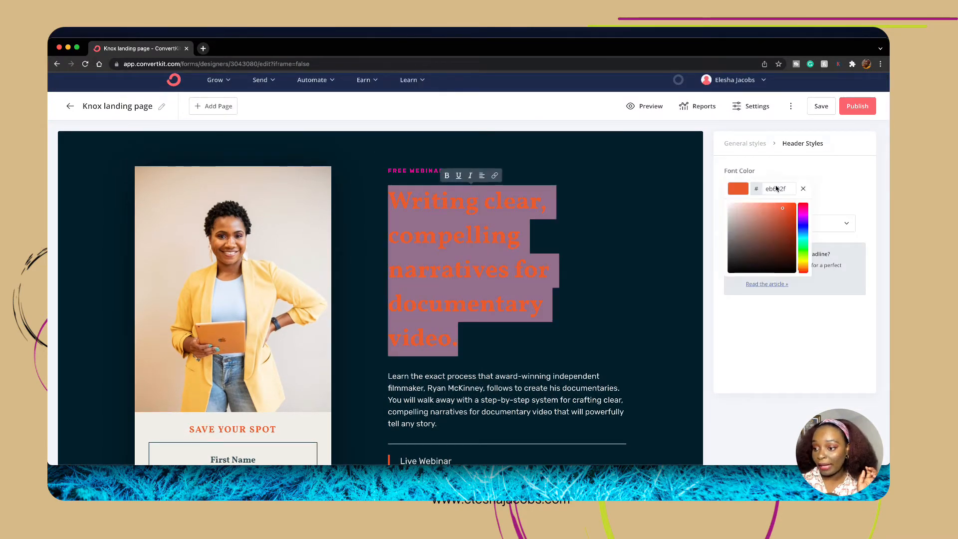
pyautogui.moveTo(739, 213); pyautogui.dragTo(718, 201)
pyautogui.click(631, 258)
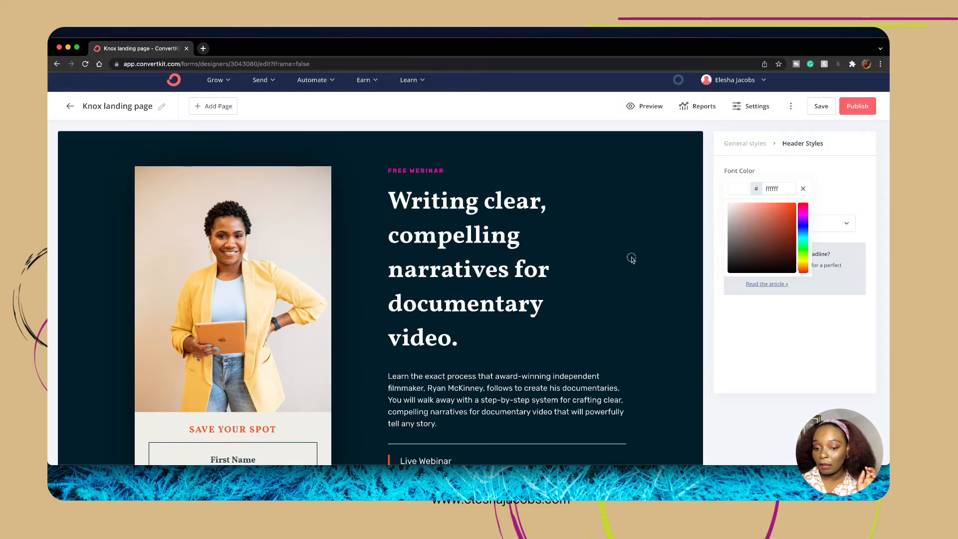
# Replace the headline text with "How to Create a Landing Page".
pyautogui.doubleClick(447, 275)
pyautogui.tripleClick(447, 275)
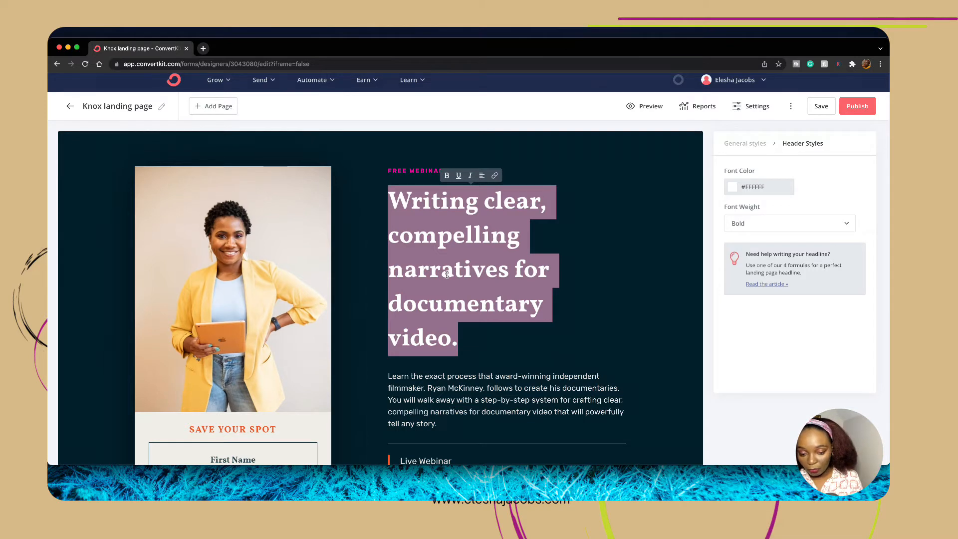
pyautogui.write('How to')
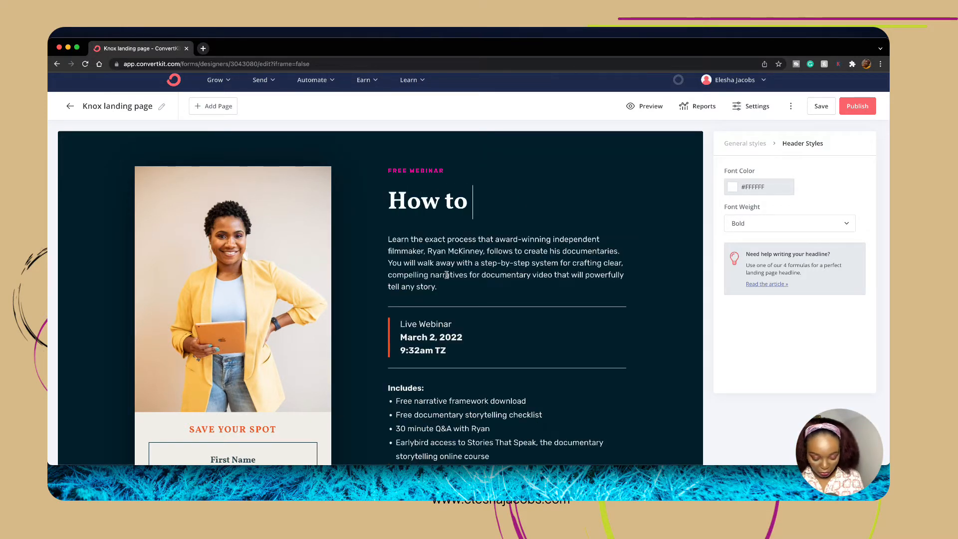
pyautogui.write(' Cre')
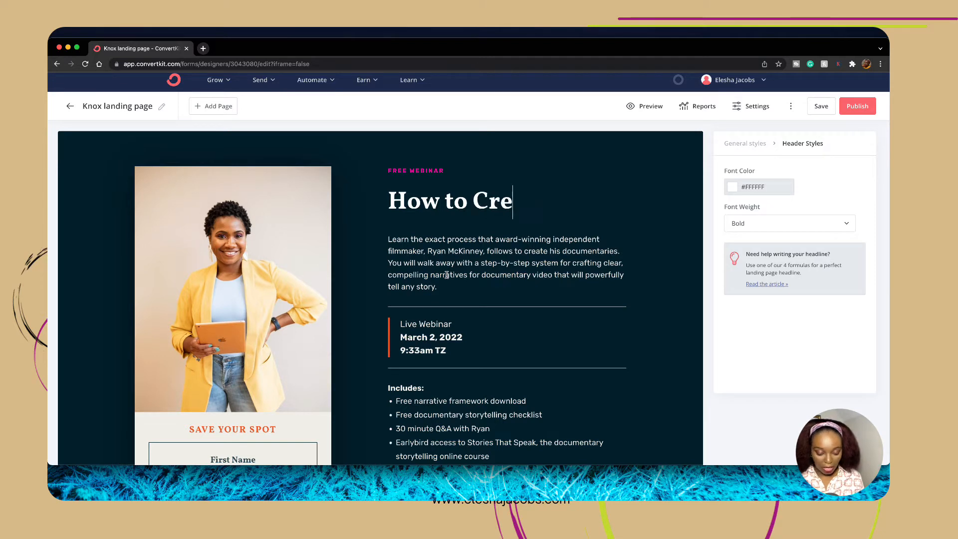
pyautogui.write('ate a ')
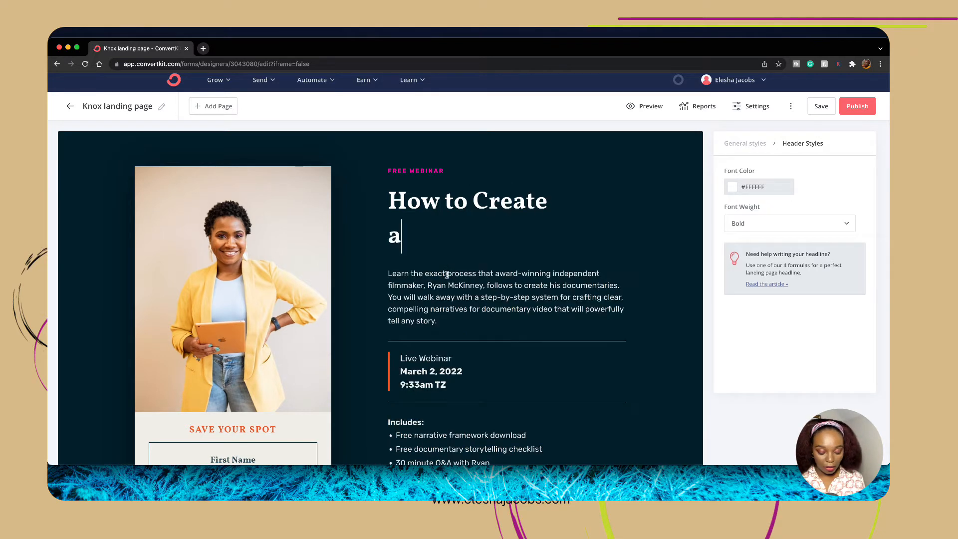
pyautogui.write('Landng')
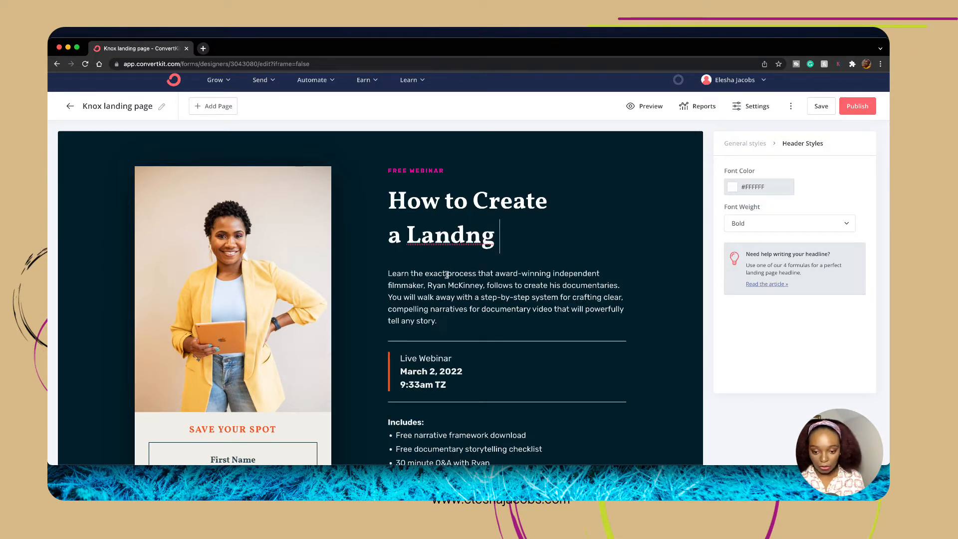
pyautogui.press('BackSpace')
pyautogui.press('BackSpace')
pyautogui.press('BackSpace')
pyautogui.write('i')
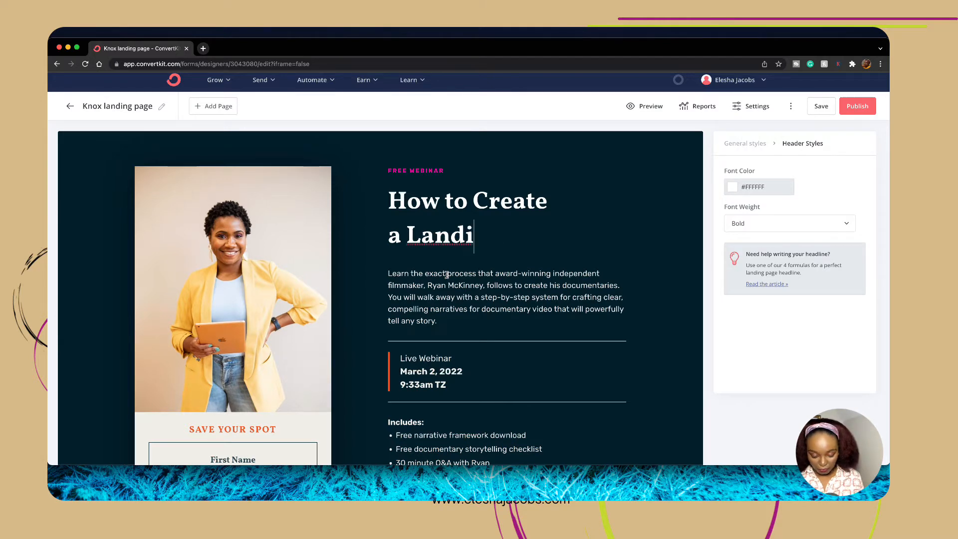
pyautogui.write('ng Page')
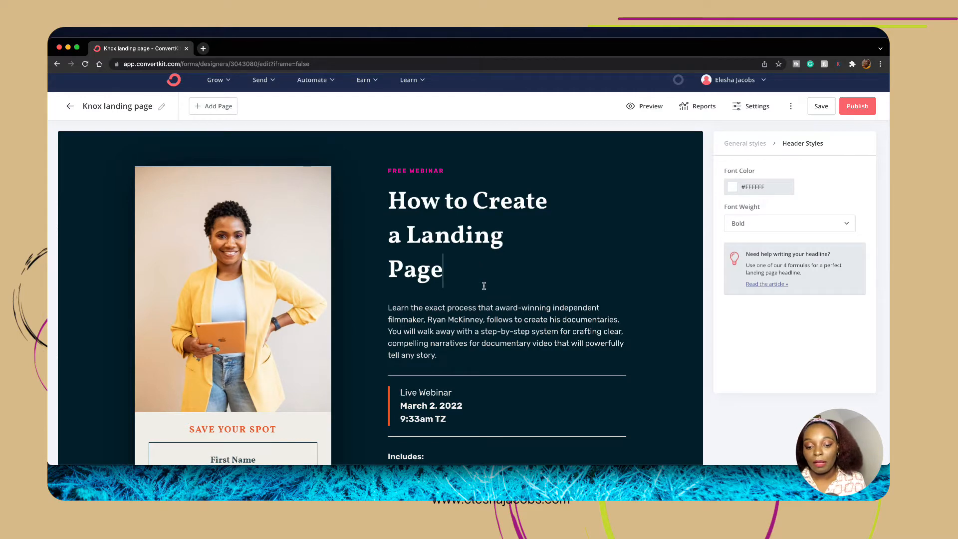
# Replace the description paragraph below the headline with "In this webinar, you will learn...".
pyautogui.scroll(-1, 464, 288)
pyautogui.tripleClick(442, 294)
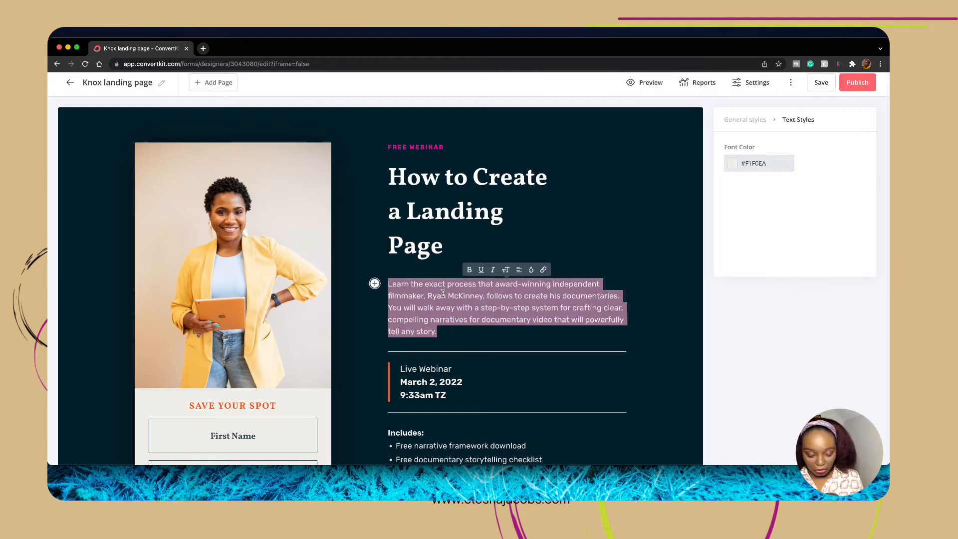
pyautogui.write('In this webina')
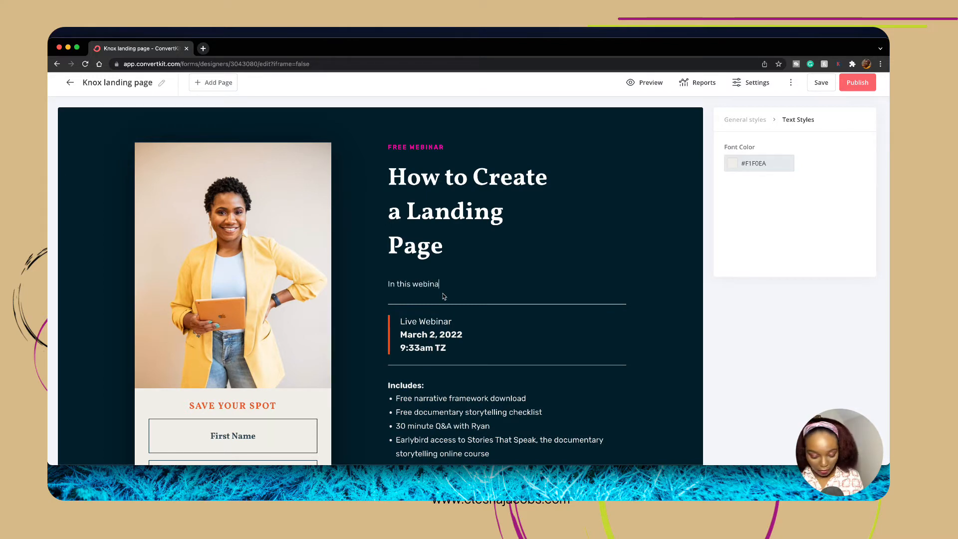
pyautogui.write('r, you')
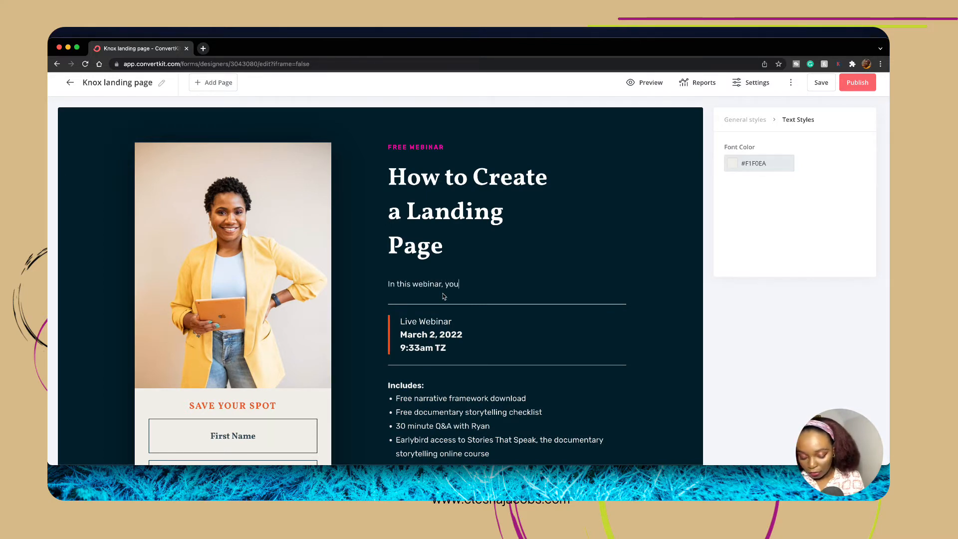
pyautogui.write(' i')
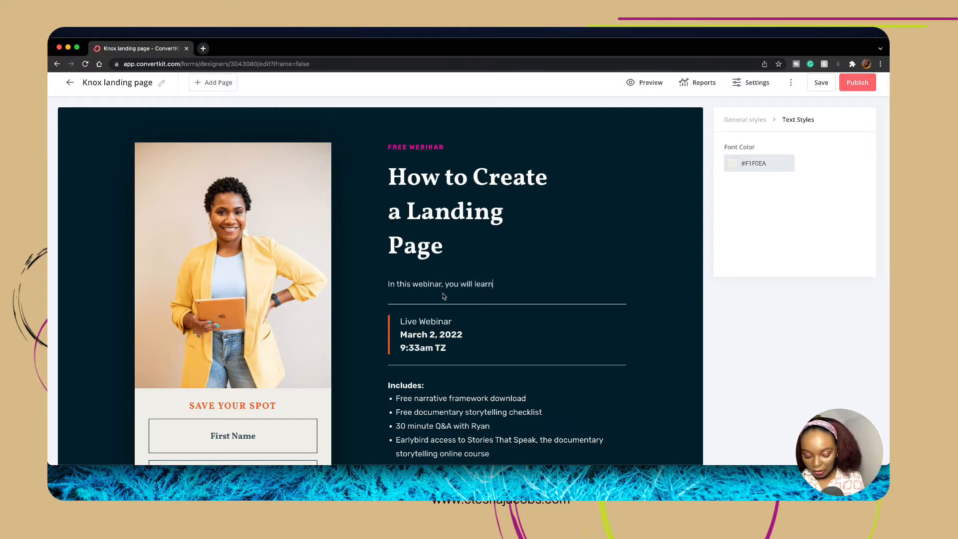
# Set the page's date accent color, used for the bar beside the webinar date, to bright green #83EB2F.
pyautogui.scroll(-2, 444, 297)
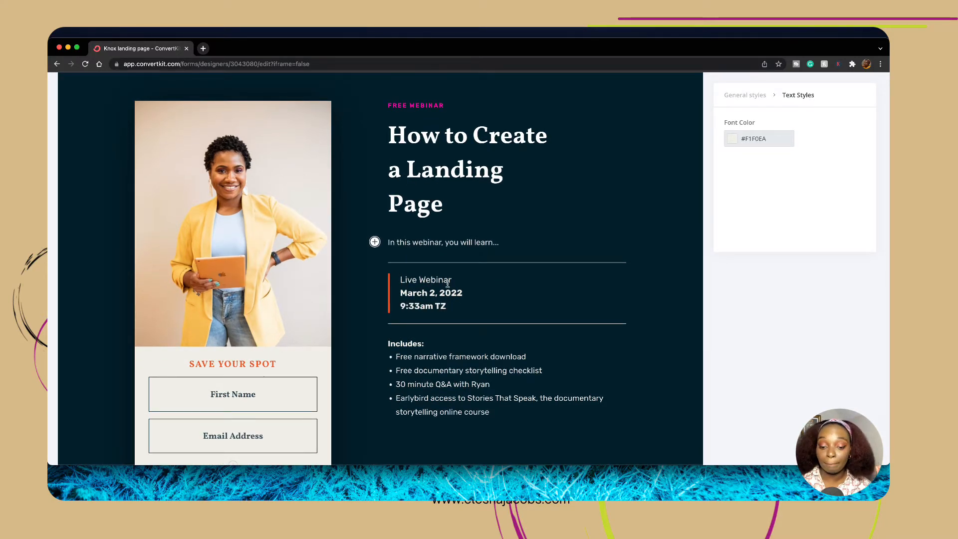
pyautogui.scroll(-2, 447, 284)
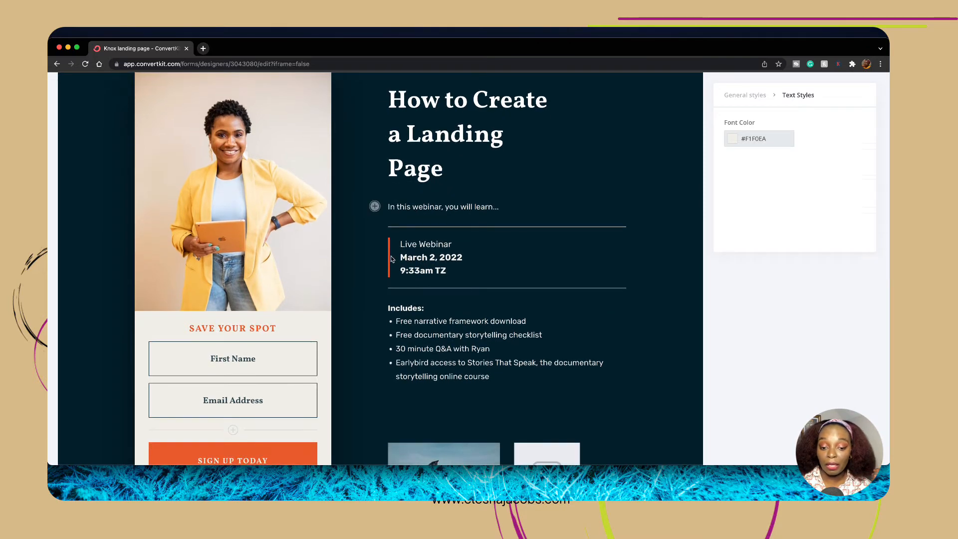
pyautogui.click(475, 255)
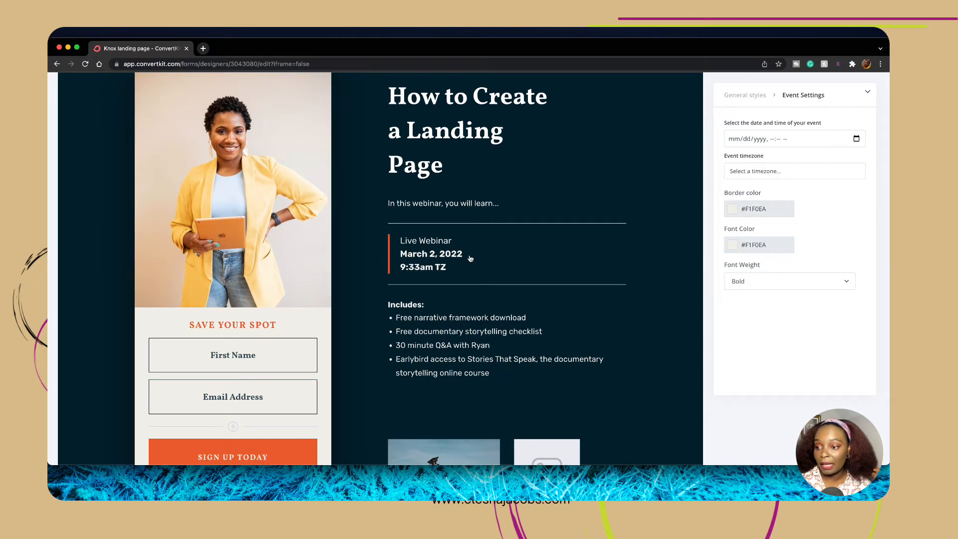
pyautogui.scroll(3, 499, 257)
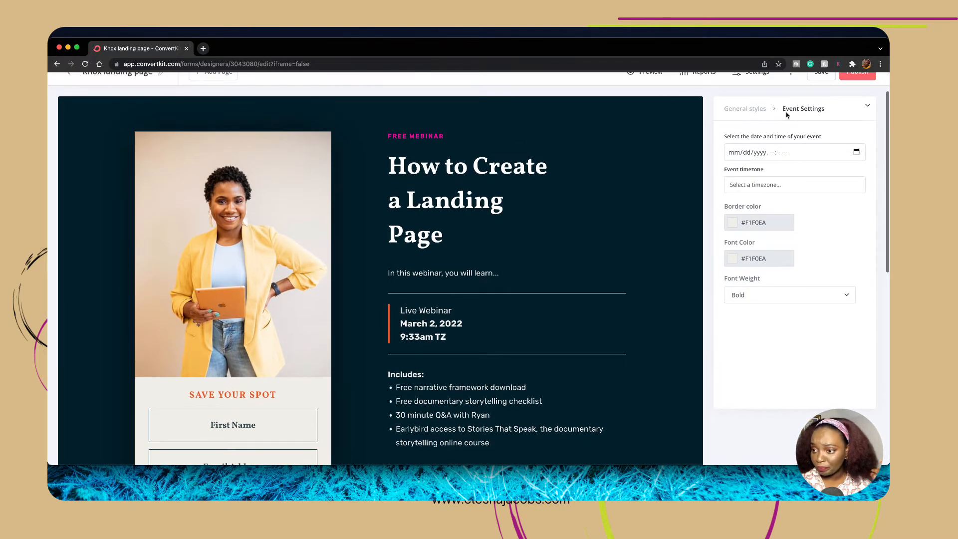
pyautogui.click(745, 109)
pyautogui.scroll(-1, 799, 224)
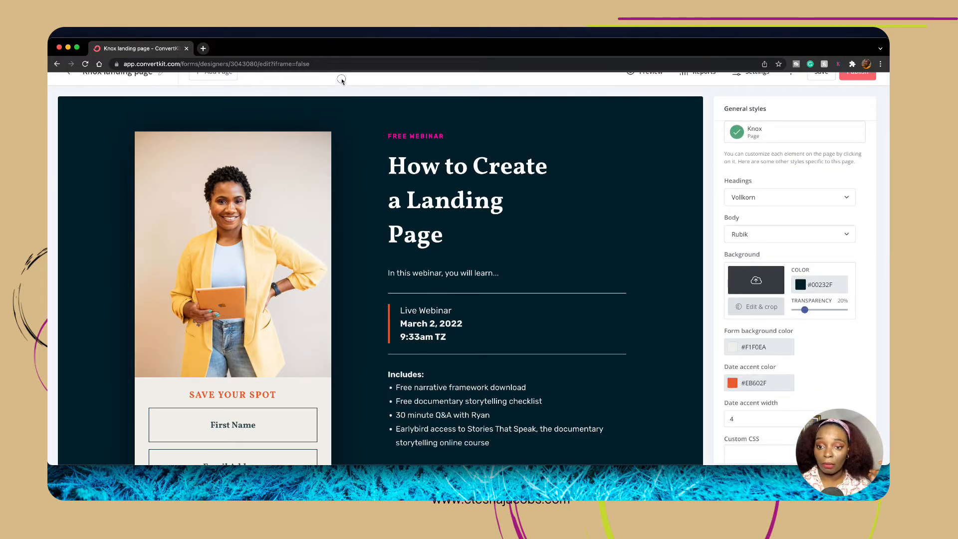
pyautogui.click(756, 387)
pyautogui.scroll(-4, 790, 410)
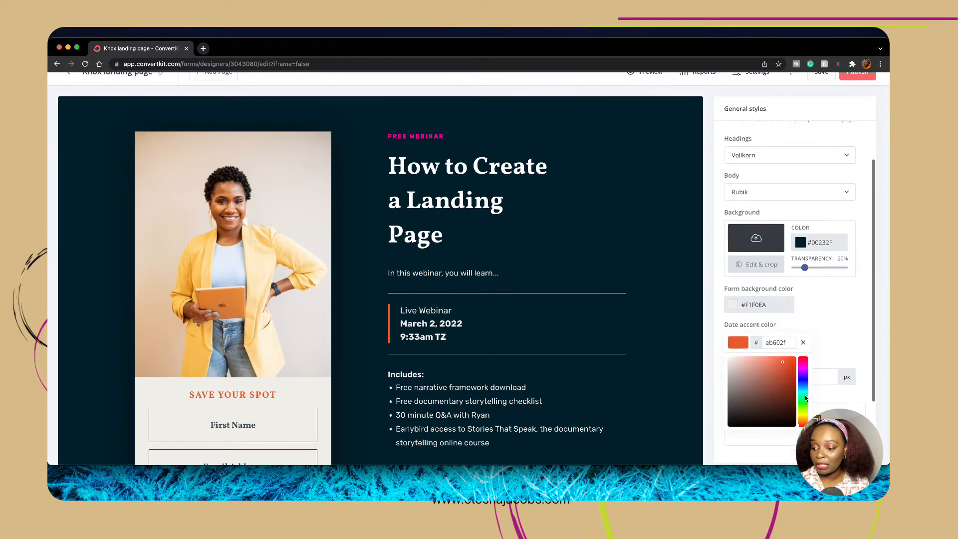
pyautogui.click(804, 405)
pyautogui.moveTo(805, 407); pyautogui.dragTo(805, 410)
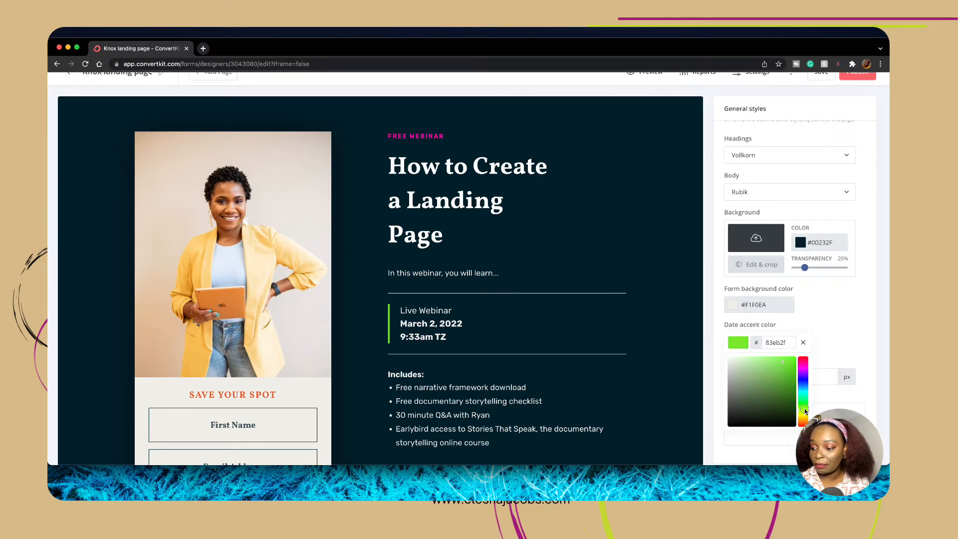
pyautogui.click(836, 303)
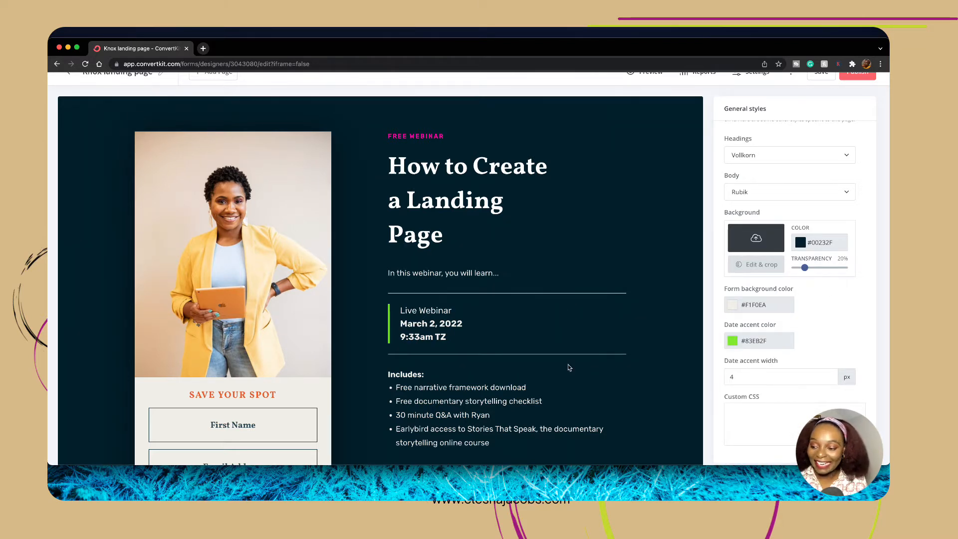
# Examine the text formatting options of the intro line and the Includes heading, and check the bullet list below.
pyautogui.scroll(-4, 568, 368)
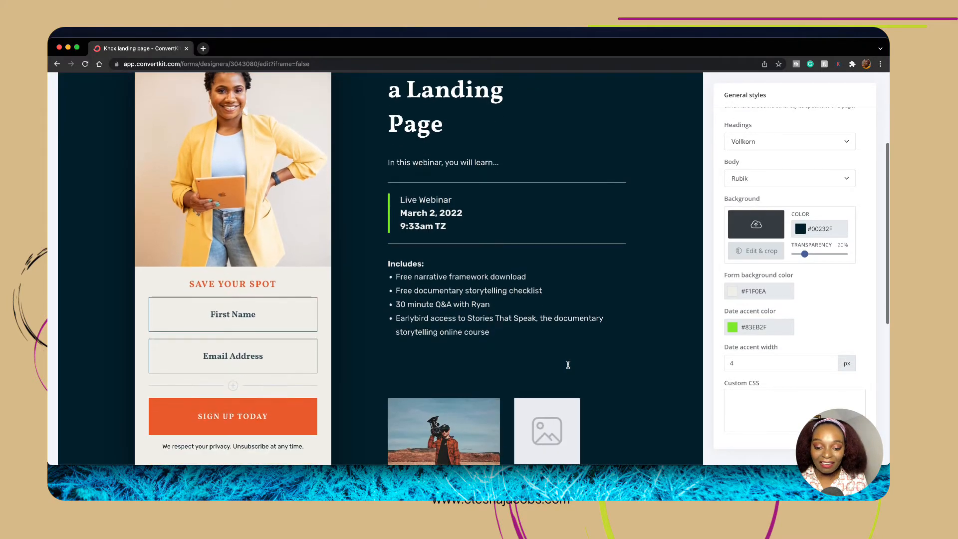
pyautogui.scroll(2, 568, 365)
pyautogui.doubleClick(423, 204)
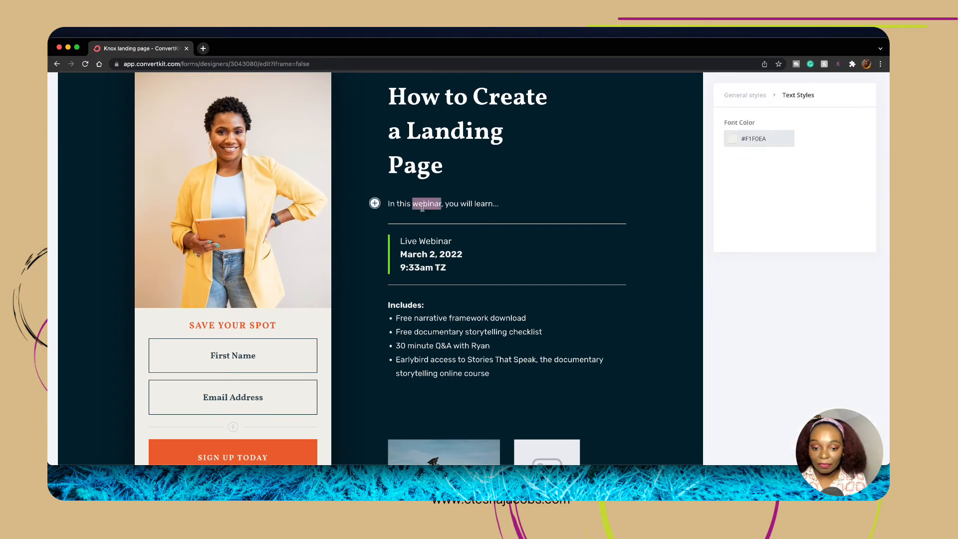
pyautogui.tripleClick(422, 206)
pyautogui.scroll(-2, 507, 286)
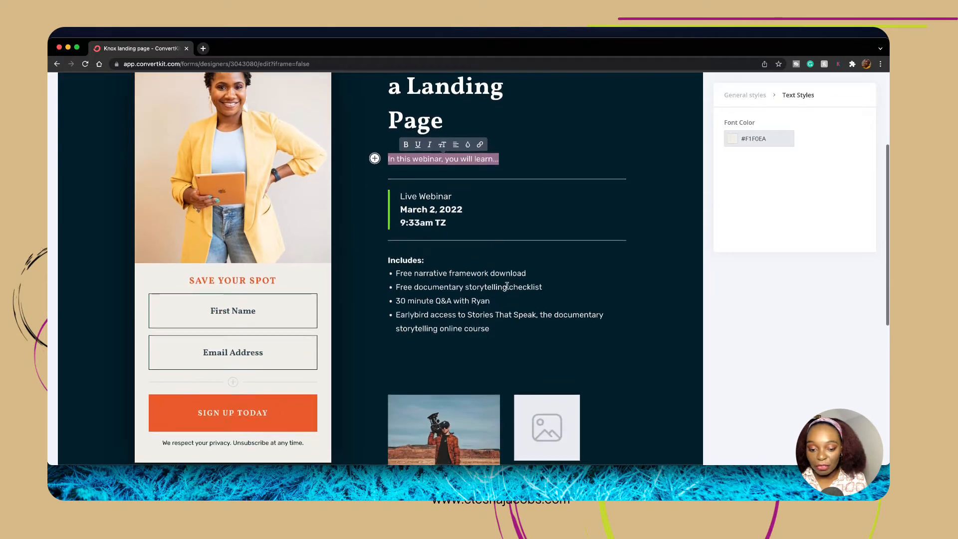
pyautogui.doubleClick(404, 257)
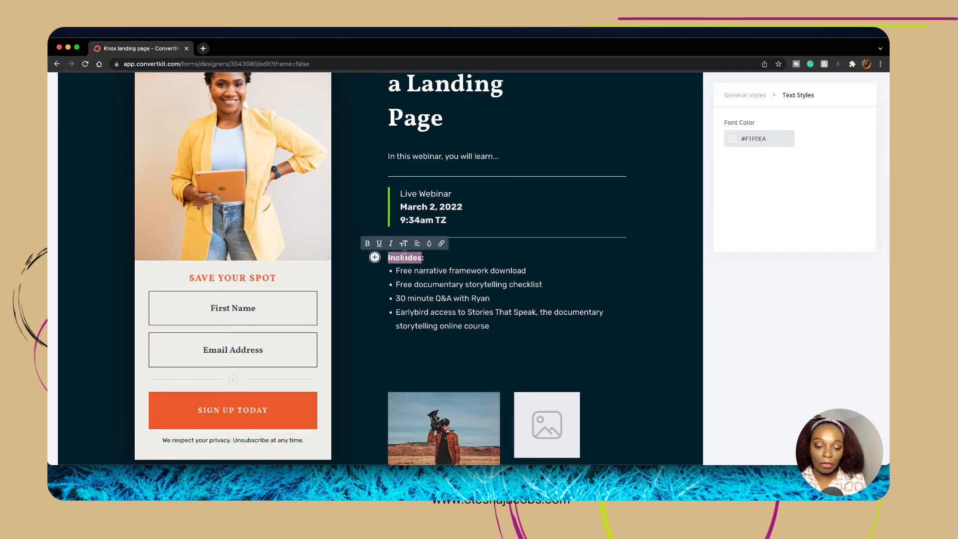
pyautogui.click(473, 275)
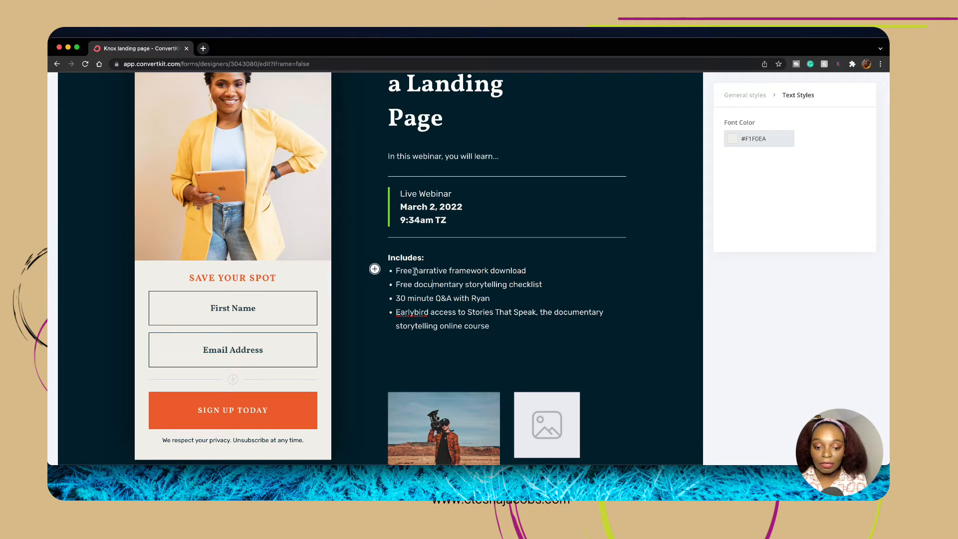
# Change the first Includes bullet to "Free workbook download" and remove "documentary storytelling" from the second bullet.
pyautogui.moveTo(416, 271); pyautogui.dragTo(487, 271)
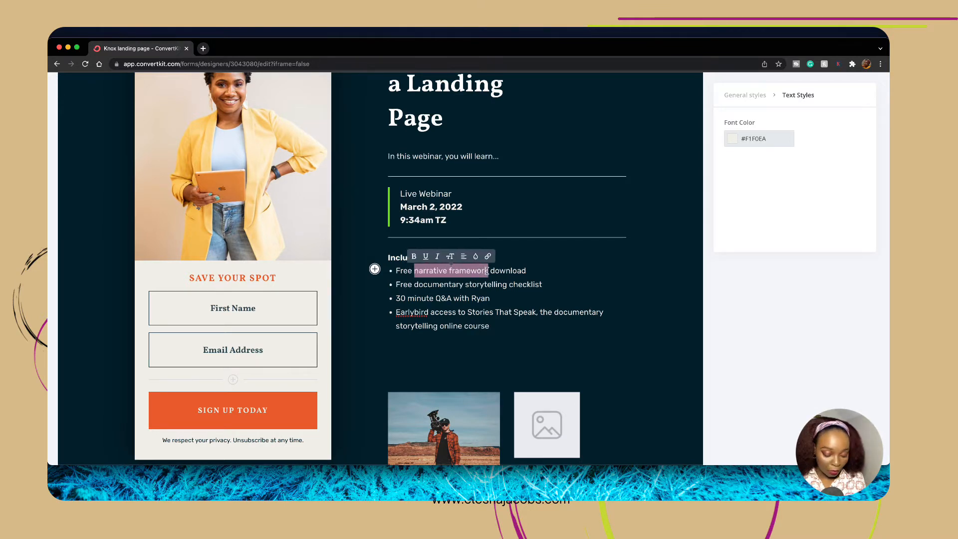
pyautogui.write('workb')
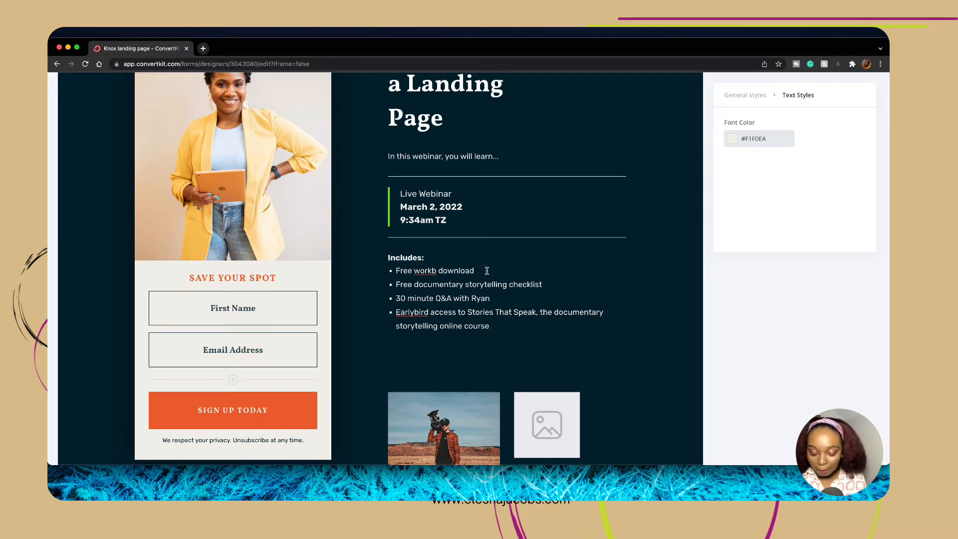
pyautogui.write('ook')
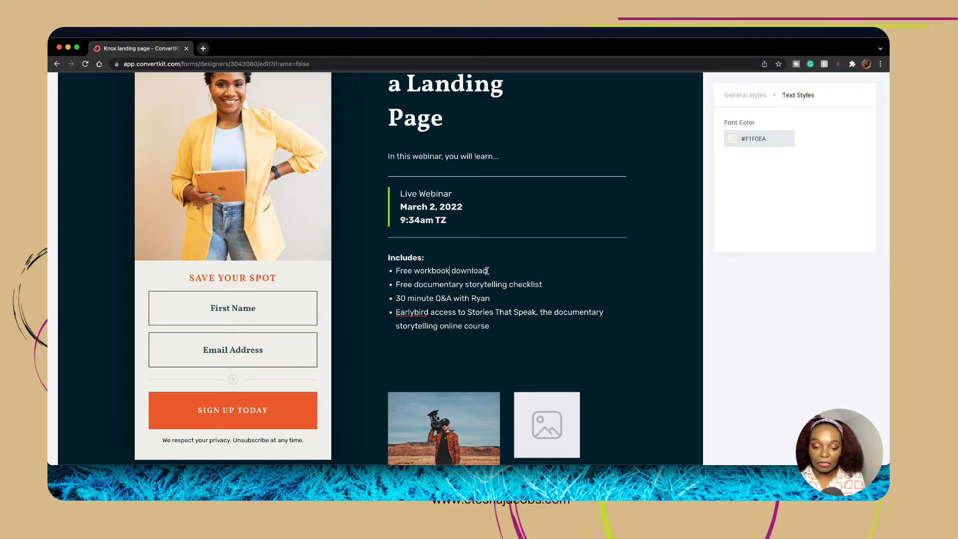
pyautogui.scroll(-1, 499, 334)
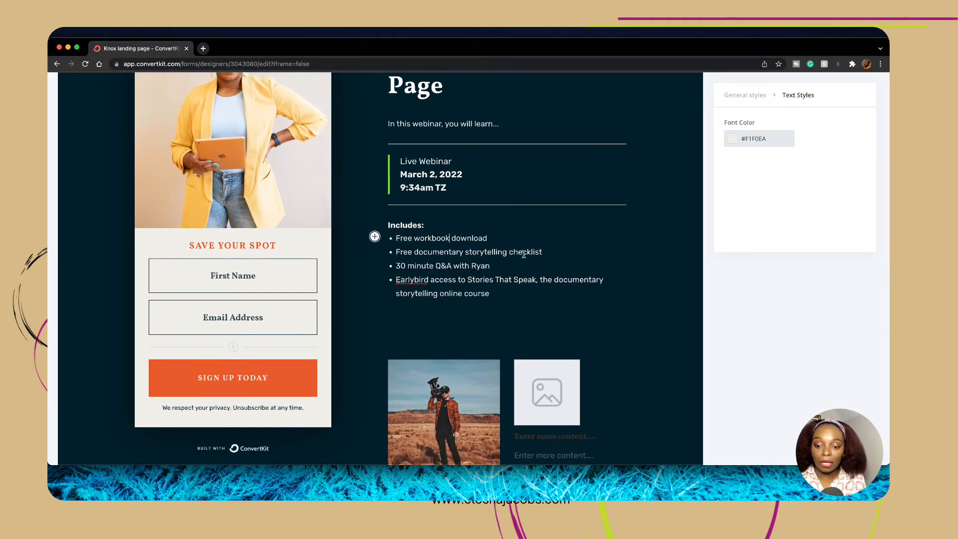
pyautogui.moveTo(506, 252); pyautogui.dragTo(414, 252)
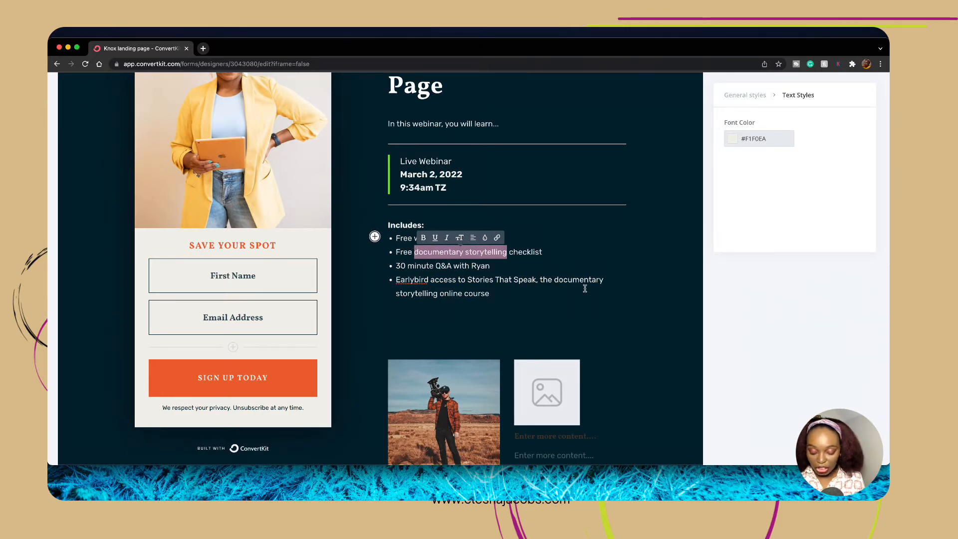
pyautogui.press('BackSpace')
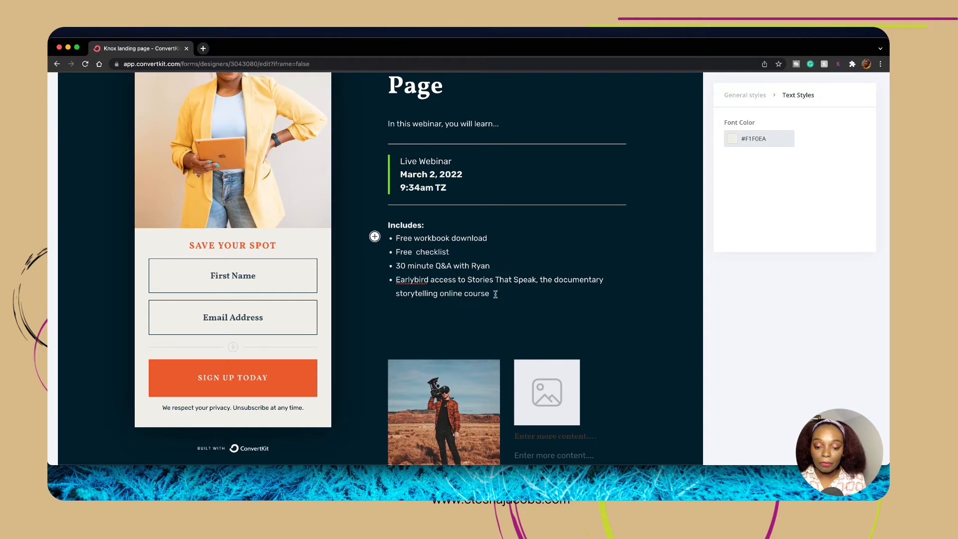
pyautogui.moveTo(499, 295); pyautogui.dragTo(410, 271)
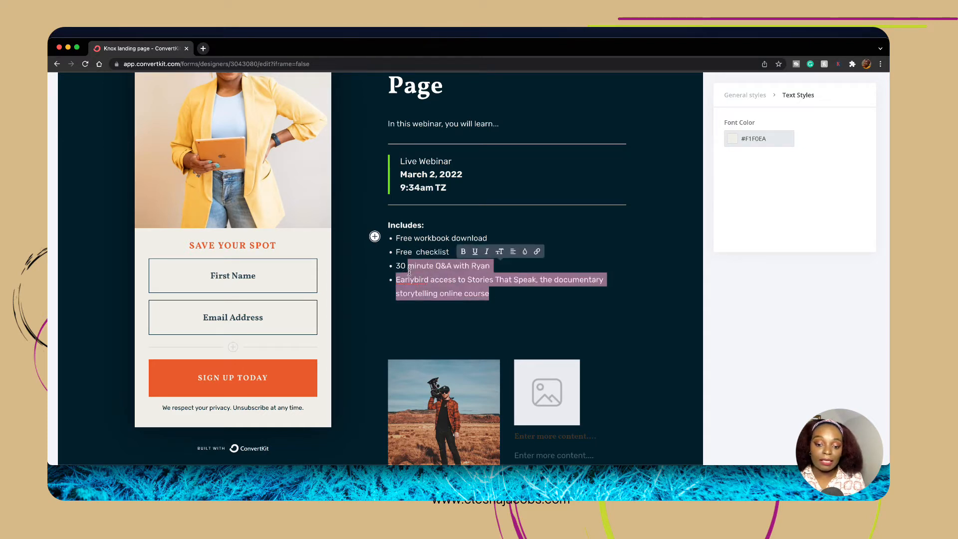
pyautogui.click(466, 297)
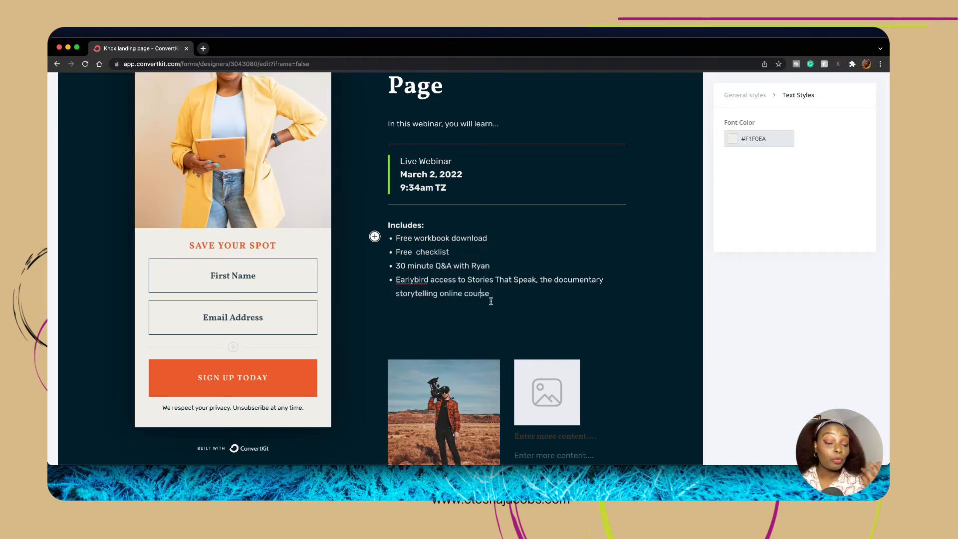
pyautogui.scroll(-2, 491, 301)
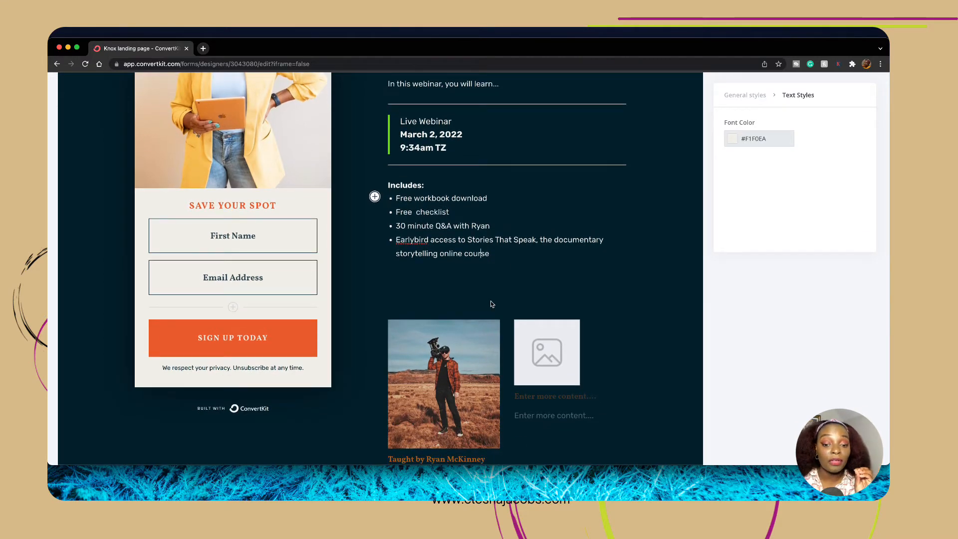
pyautogui.scroll(6, 492, 304)
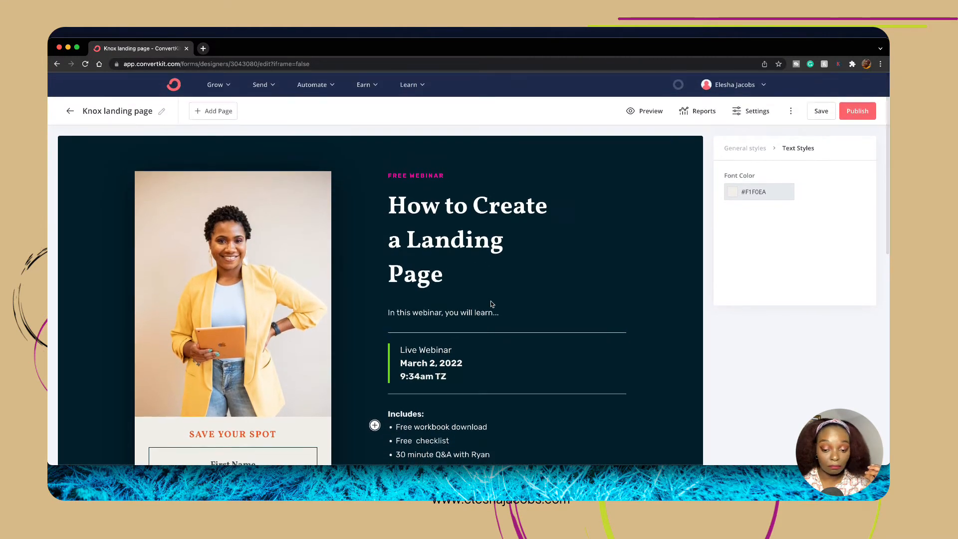
pyautogui.scroll(-10, 492, 304)
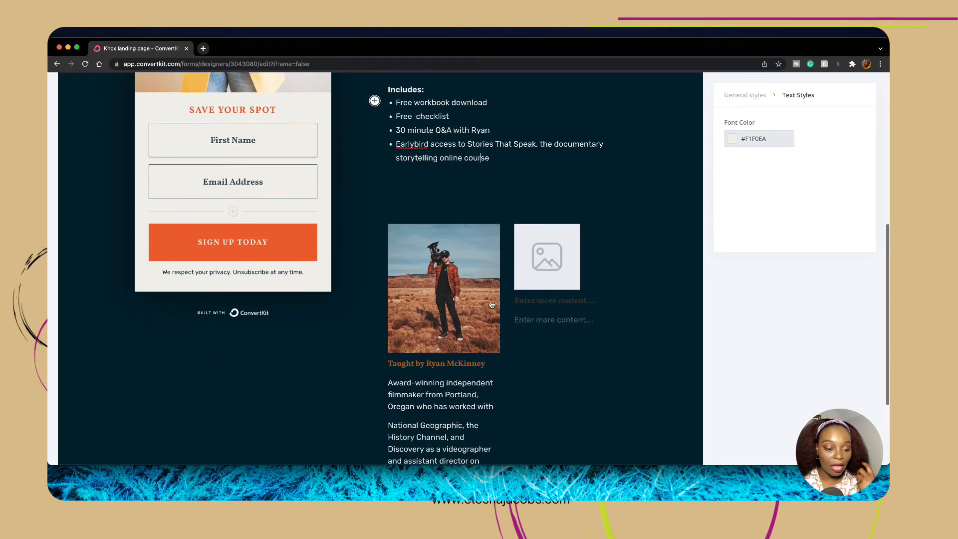
# Set the font color of the form's "Save Your Spot" header to near-black #060100.
pyautogui.scroll(3, 491, 304)
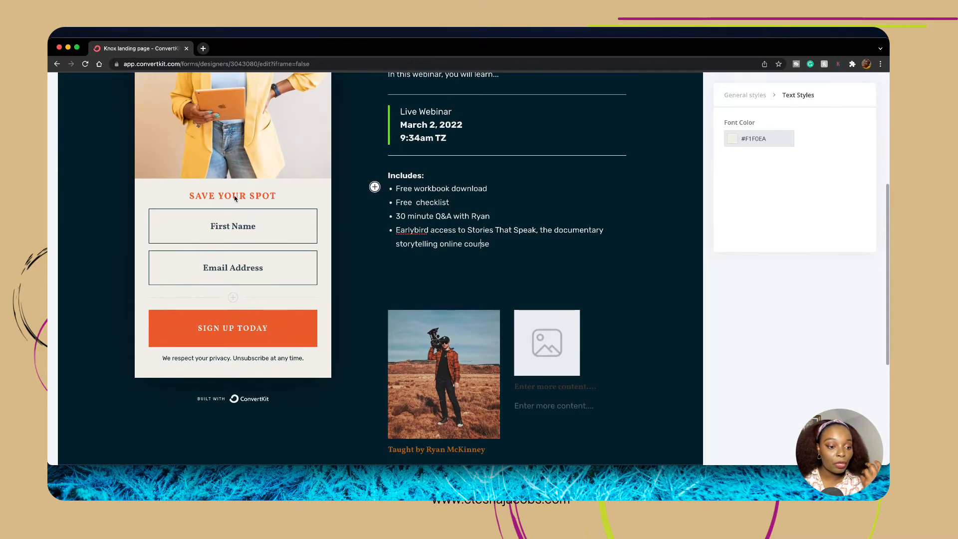
pyautogui.click(235, 198)
pyautogui.scroll(1, 238, 198)
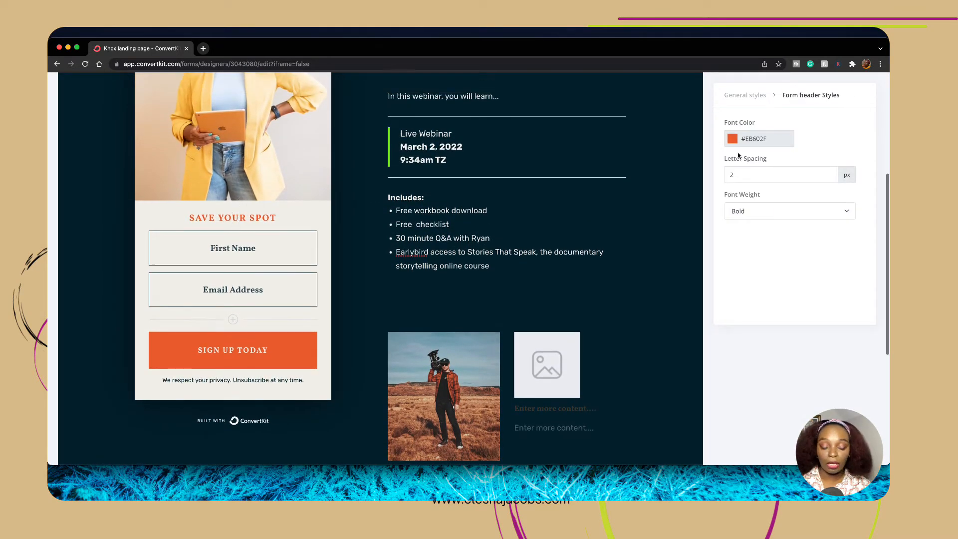
pyautogui.moveTo(277, 218); pyautogui.dragTo(189, 218)
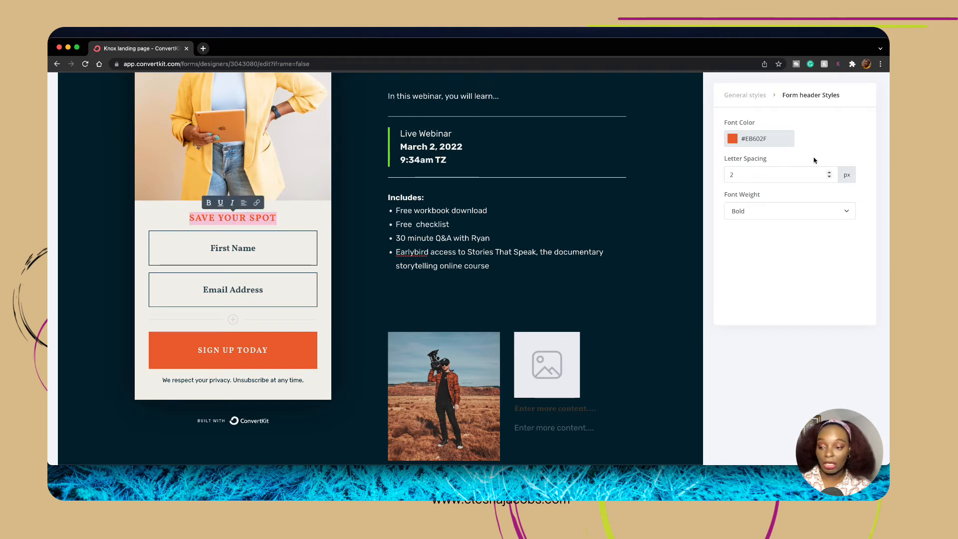
pyautogui.click(763, 144)
pyautogui.moveTo(750, 191); pyautogui.dragTo(796, 224)
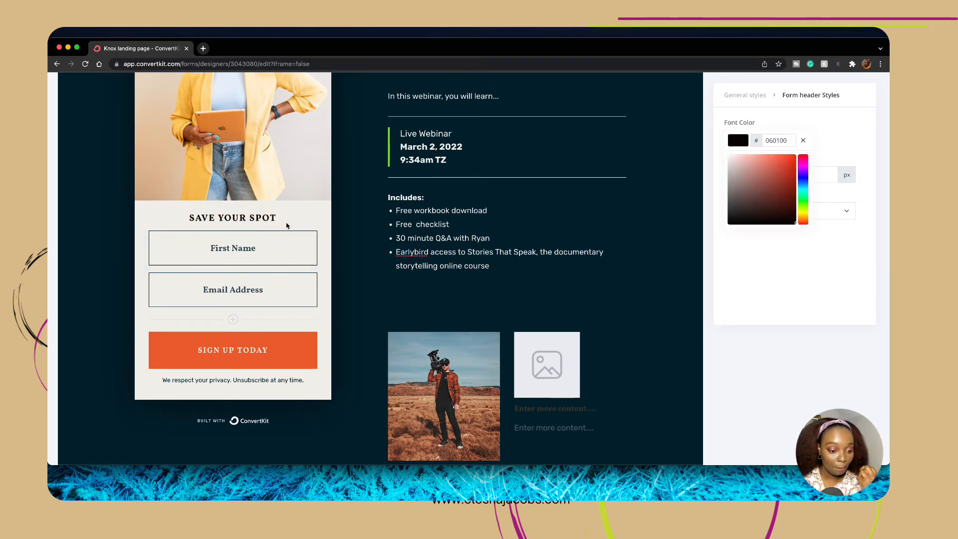
# Give the Sign Up Today button a green #2FEB49 background and black #000000 text.
pyautogui.click(297, 337)
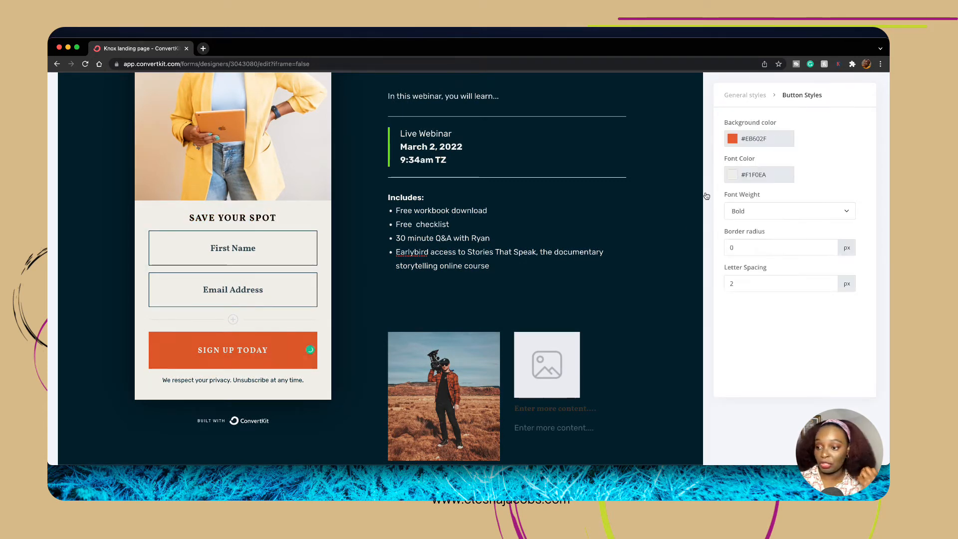
pyautogui.click(761, 143)
pyautogui.moveTo(801, 175); pyautogui.dragTo(803, 200)
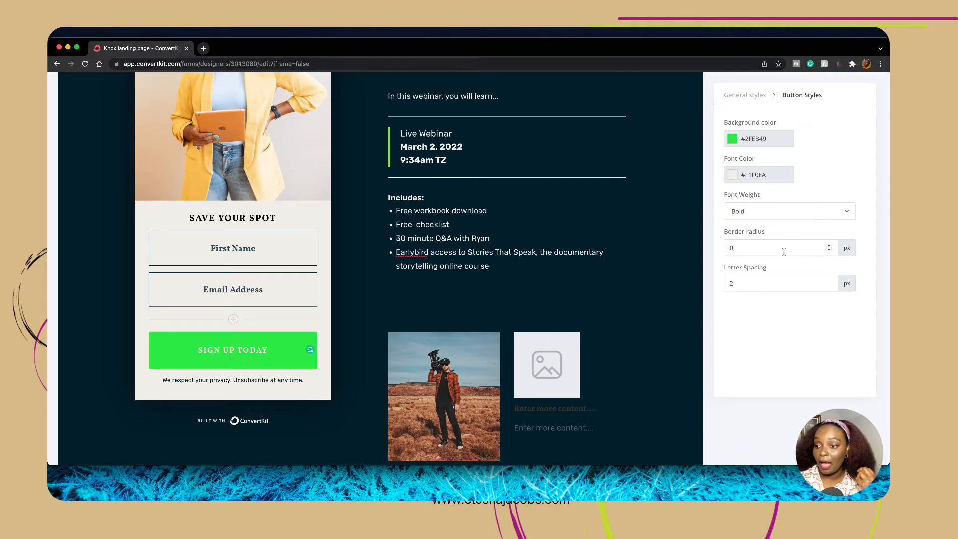
pyautogui.click(761, 177)
pyautogui.moveTo(746, 231)
pyautogui.mouseDown()
pyautogui.moveTo(769, 260)
pyautogui.moveTo(798, 263)
pyautogui.mouseUp()
pyautogui.click(841, 150)
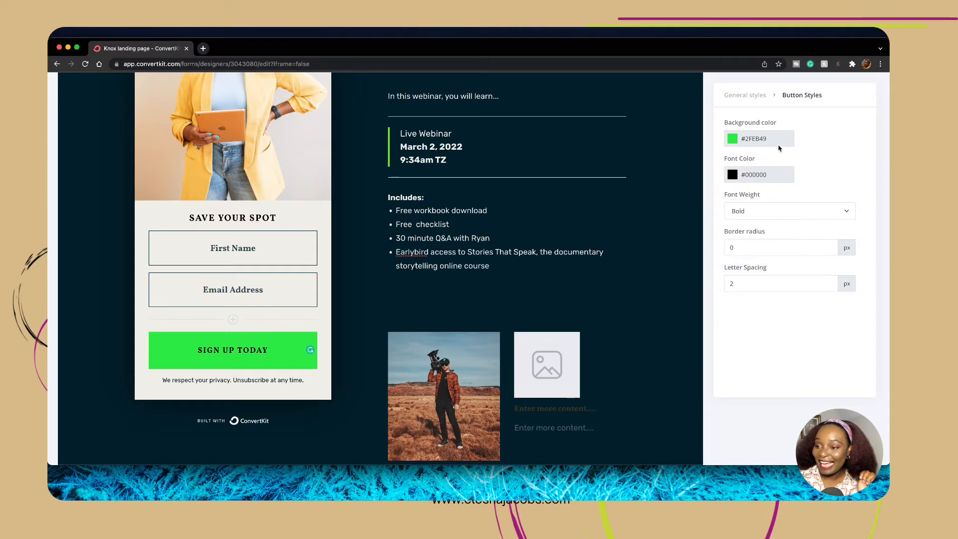
# Shift the Sign Up Today button's background to the more yellowish green #55EB2F.
pyautogui.click(761, 139)
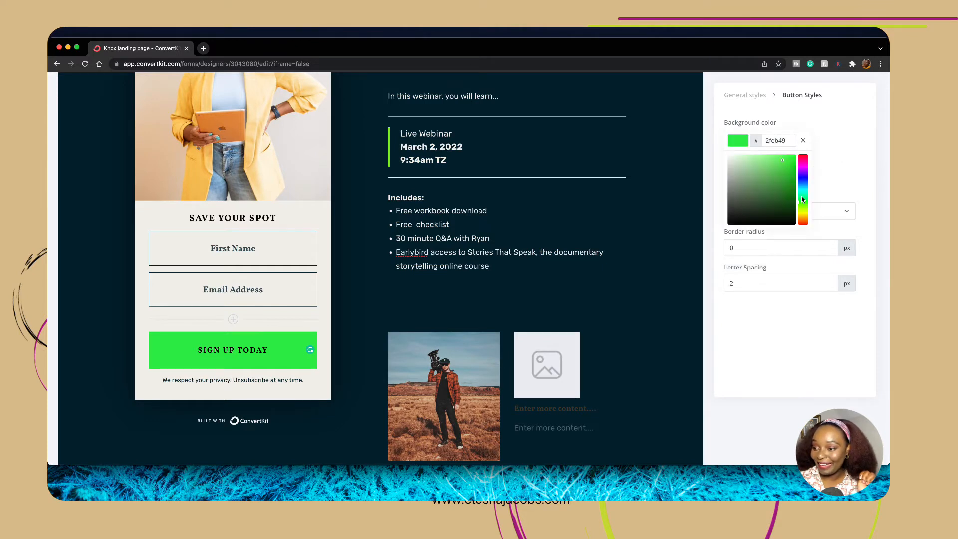
pyautogui.moveTo(801, 202); pyautogui.dragTo(801, 205)
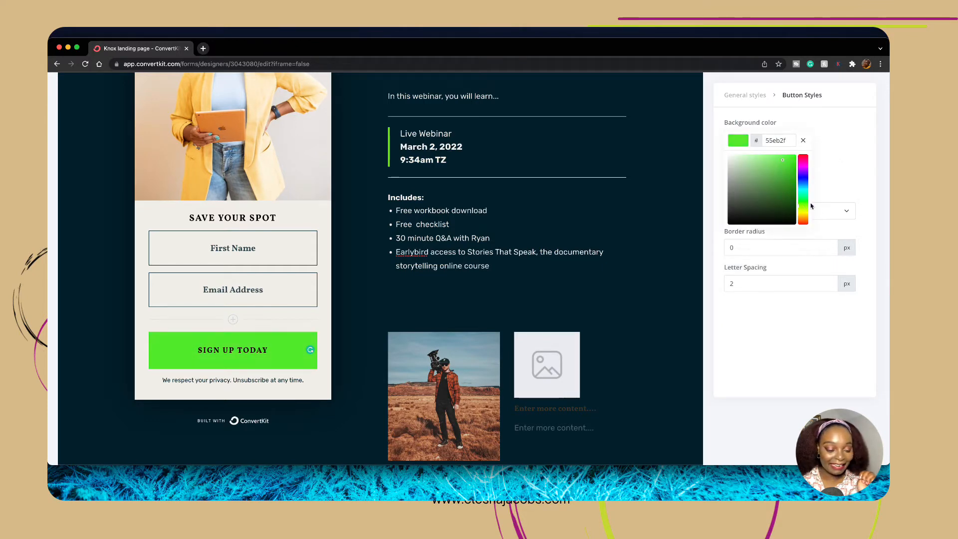
pyautogui.click(842, 170)
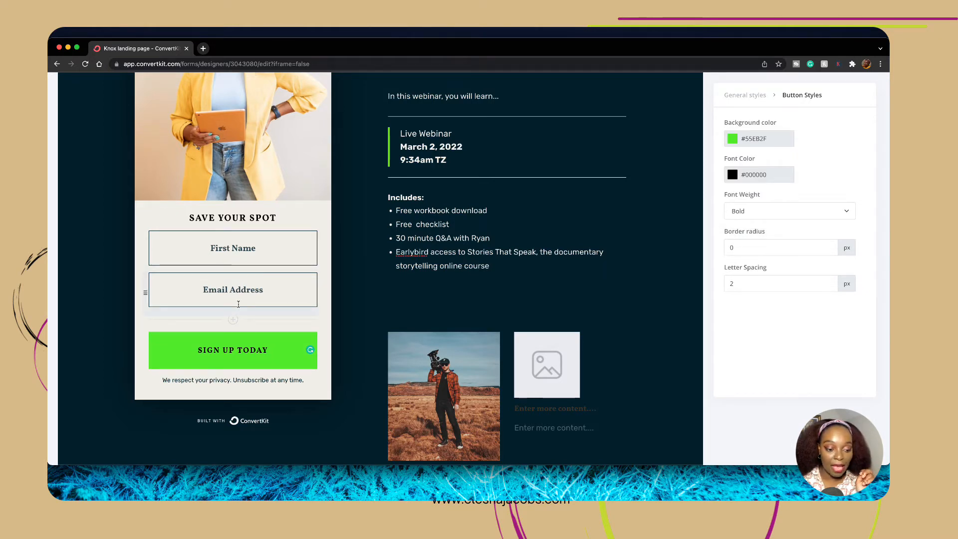
# Inspect the style settings of the form's Email Address field, First Name field and header.
pyautogui.click(224, 287)
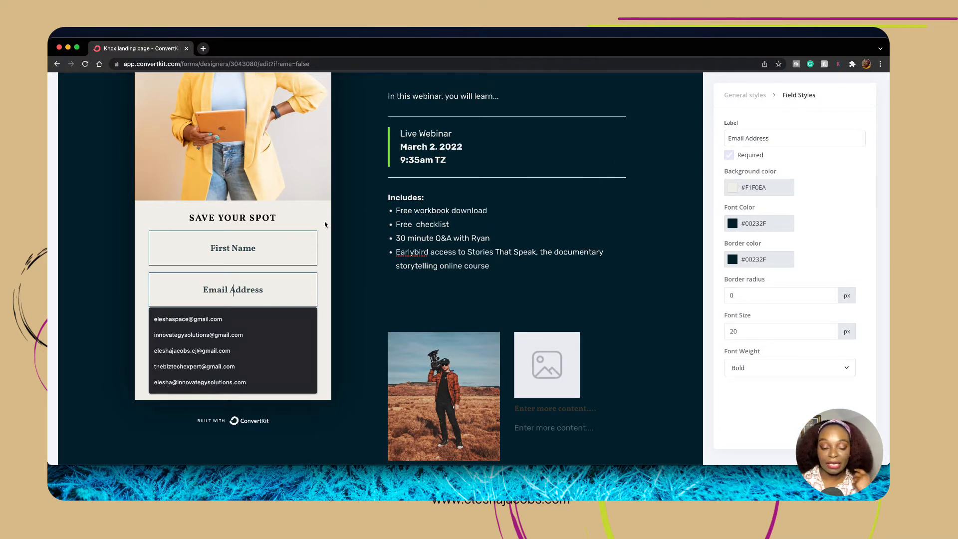
pyautogui.click(231, 246)
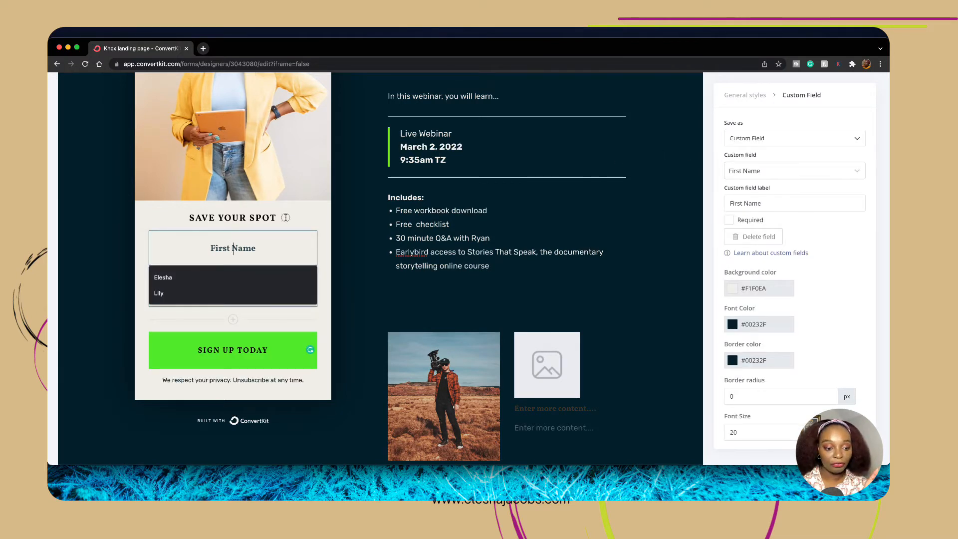
pyautogui.click(285, 218)
pyautogui.click(272, 285)
pyautogui.click(297, 221)
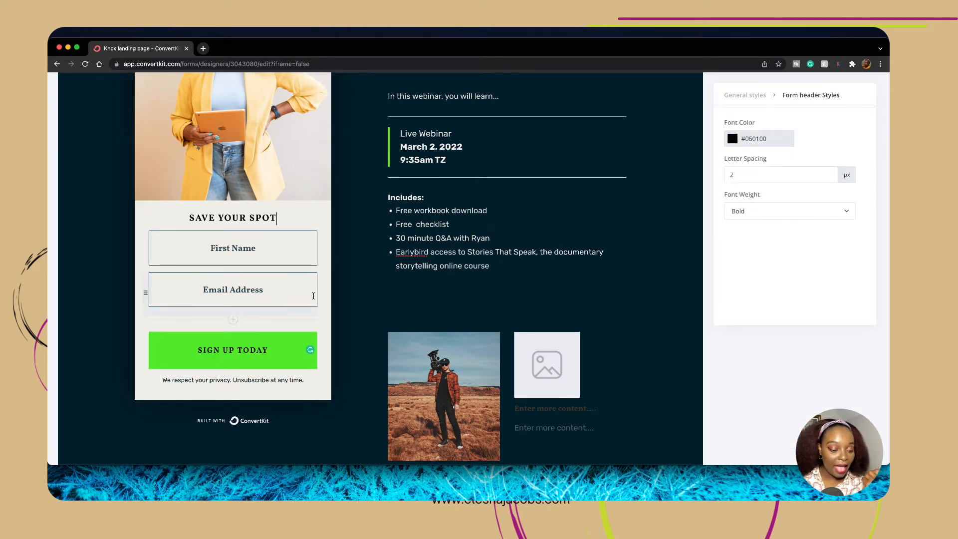
# Review the landing page down to the instructor bio and check the image settings of the empty placeholder beside the instructor photo.
pyautogui.scroll(-2, 313, 296)
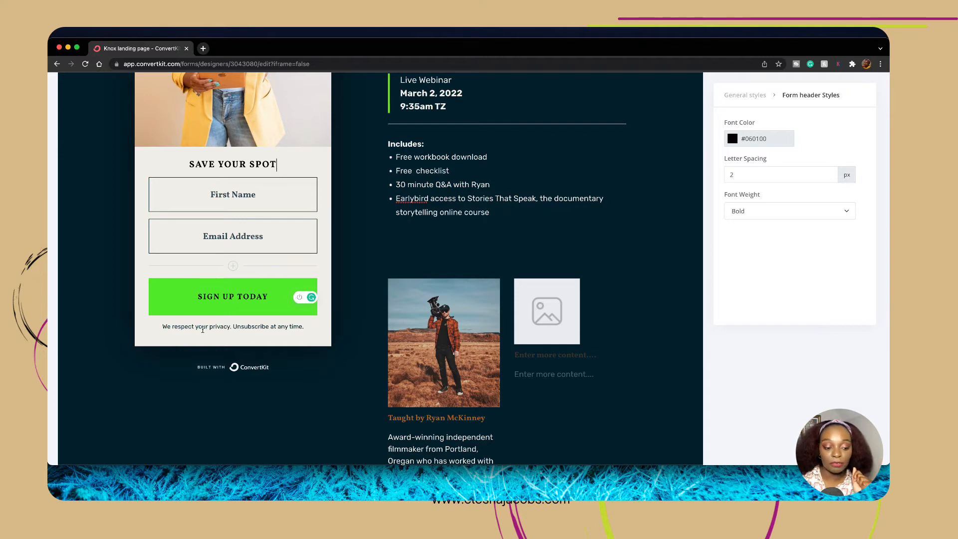
pyautogui.scroll(-5, 433, 339)
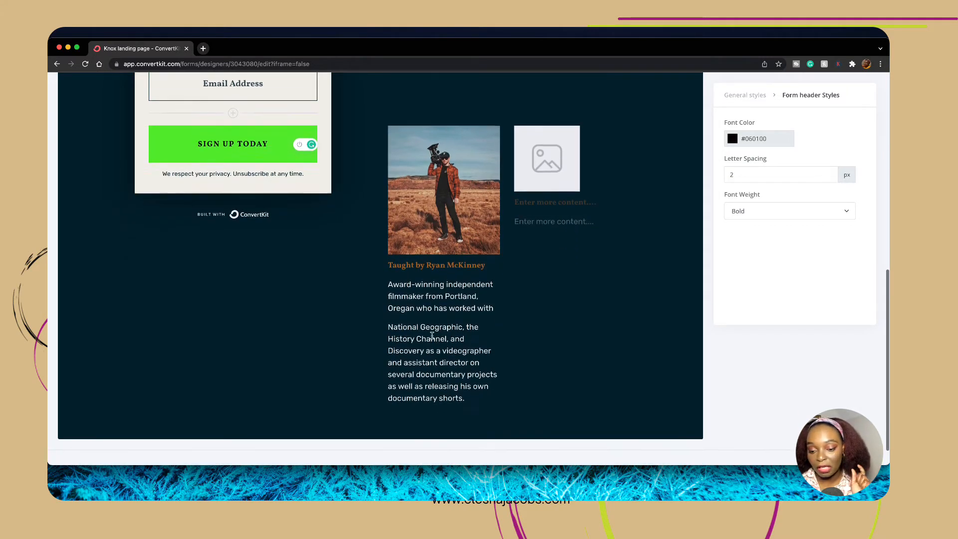
pyautogui.scroll(15, 432, 338)
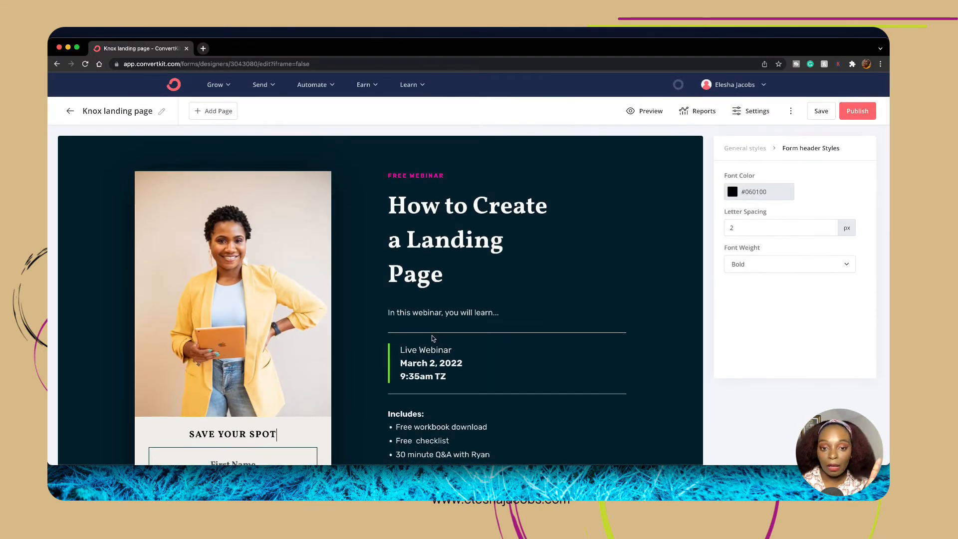
pyautogui.scroll(-5, 432, 339)
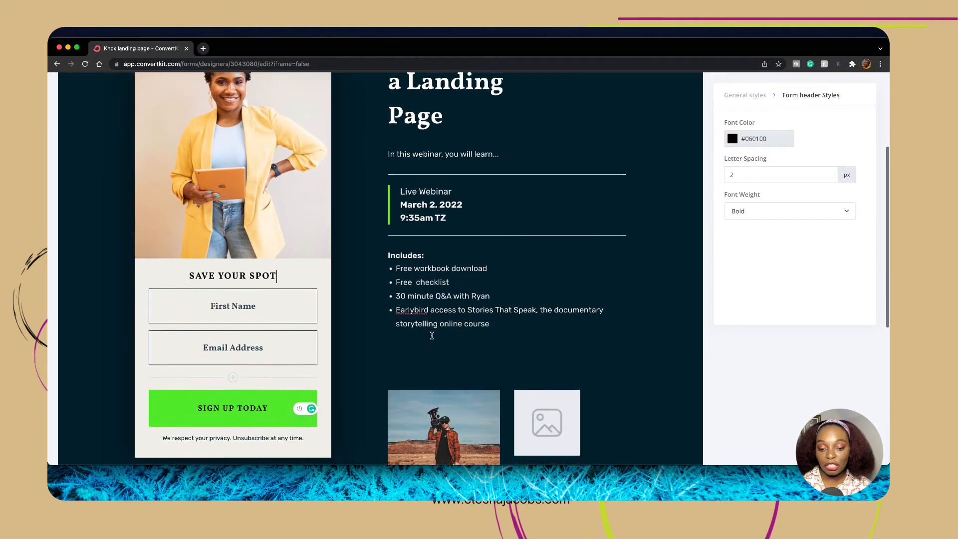
pyautogui.scroll(-4, 432, 339)
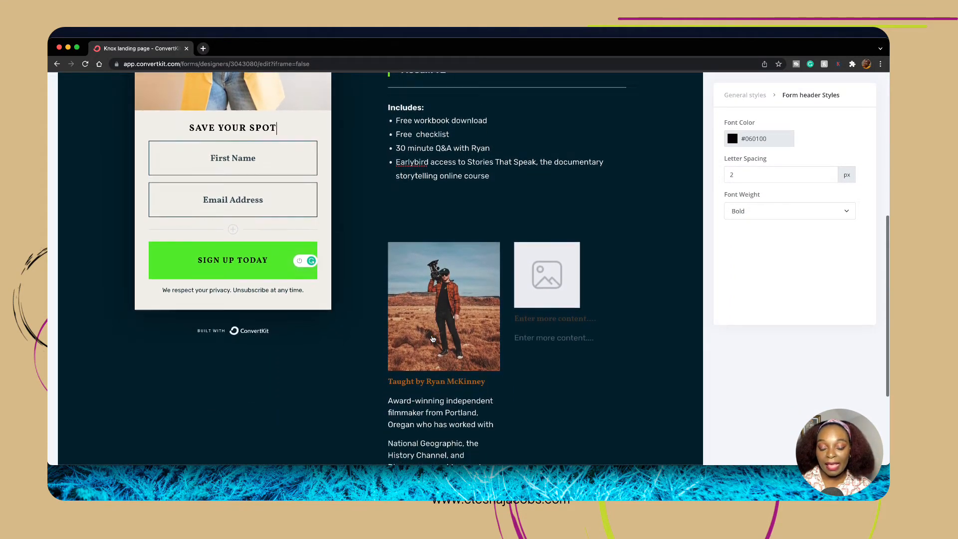
pyautogui.scroll(-1, 432, 336)
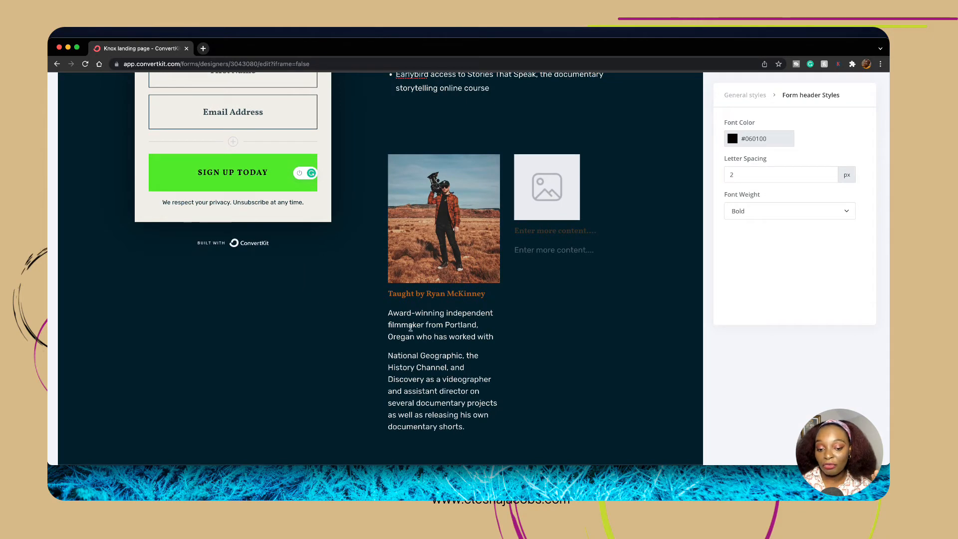
pyautogui.scroll(2, 448, 315)
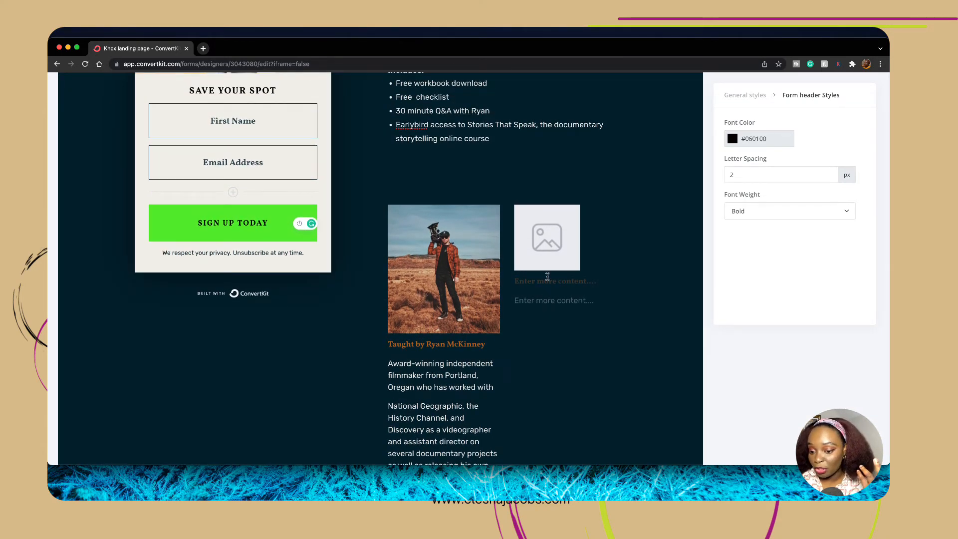
pyautogui.click(529, 252)
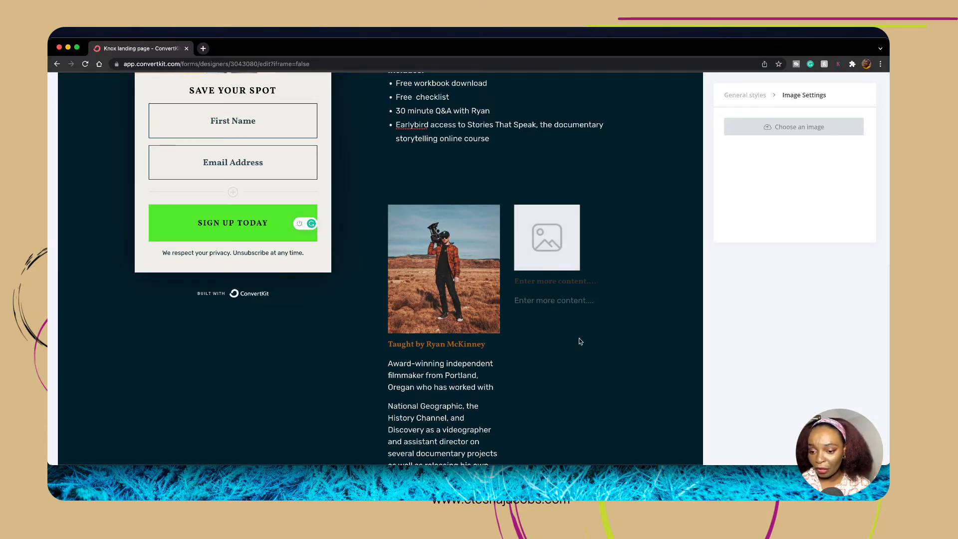
pyautogui.scroll(-2, 573, 337)
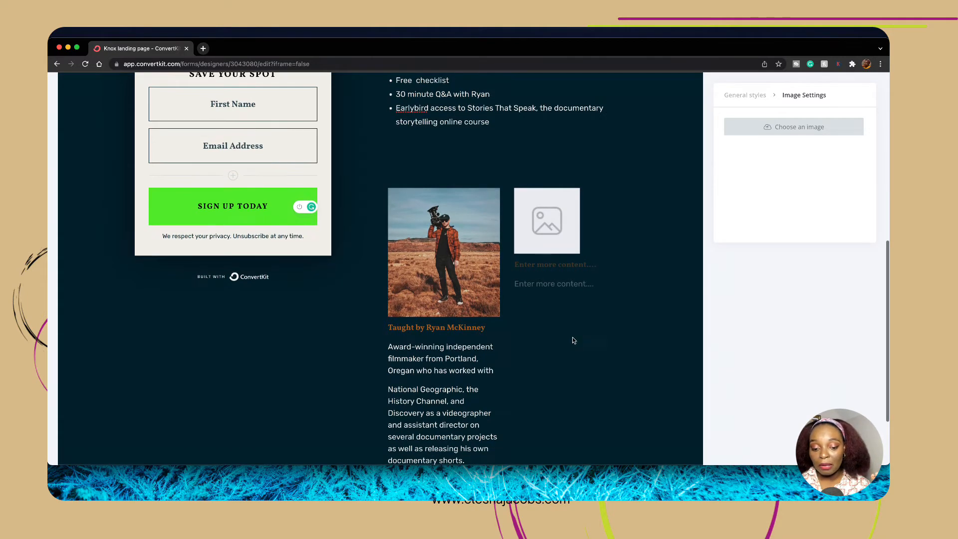
# Replace the instructor photo in the bio section with the circular portrait in a pink top from the recent uploads.
pyautogui.click(444, 253)
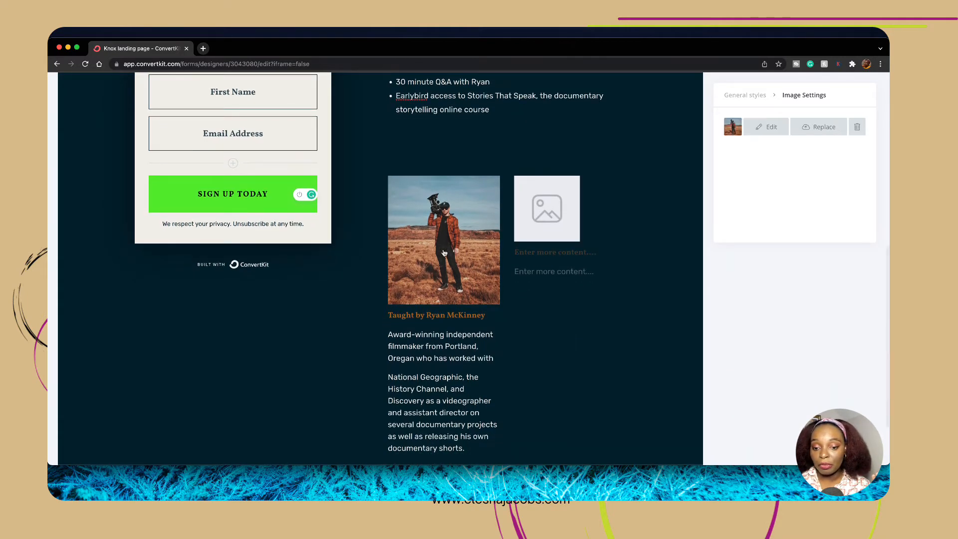
pyautogui.click(821, 127)
pyautogui.scroll(-8, 422, 303)
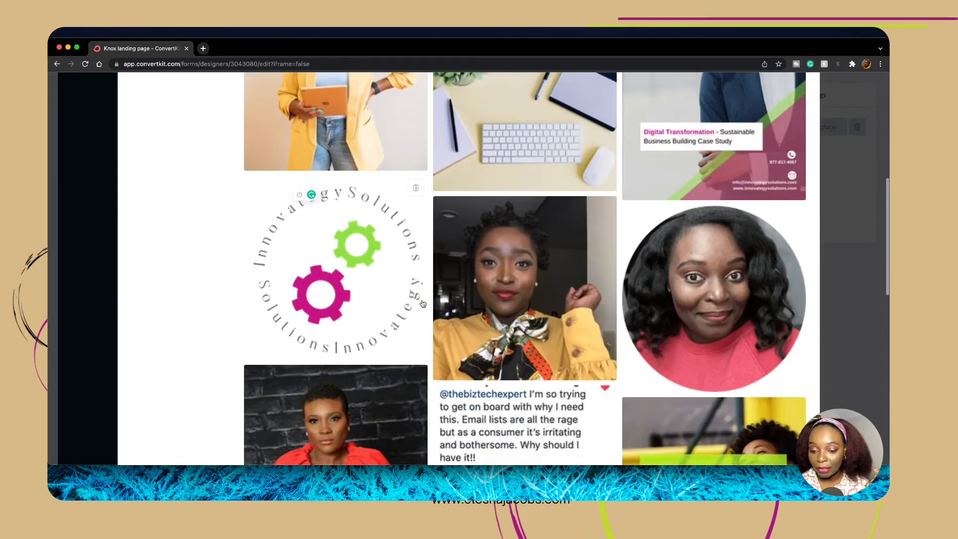
pyautogui.click(700, 292)
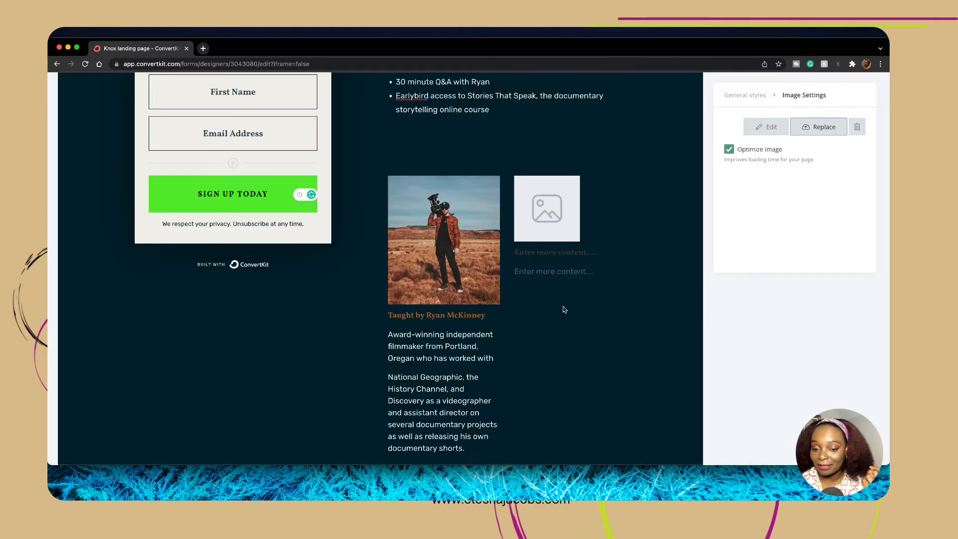
pyautogui.scroll(1, 641, 287)
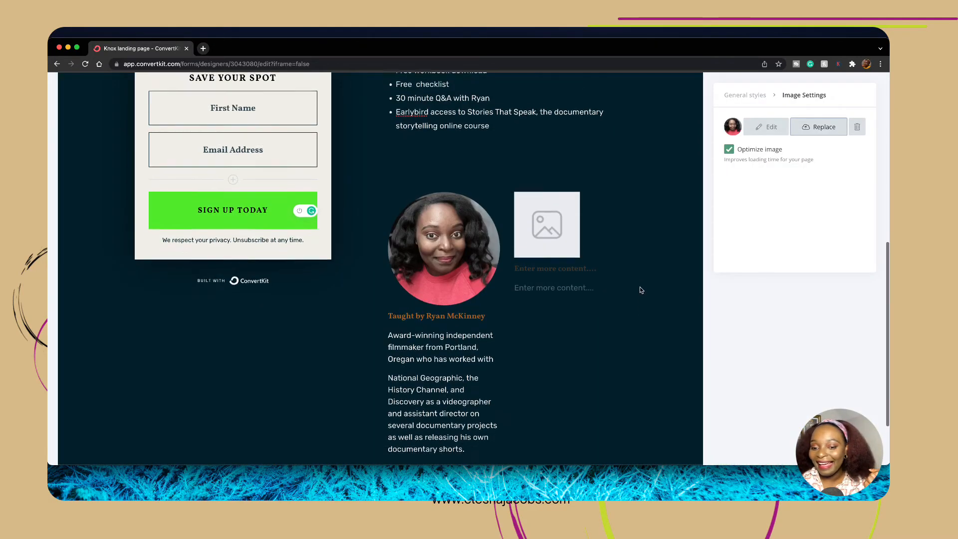
# Set the font color of the "Taught by" bio header to white #FFFFFF.
pyautogui.scroll(-2, 642, 290)
pyautogui.click(427, 278)
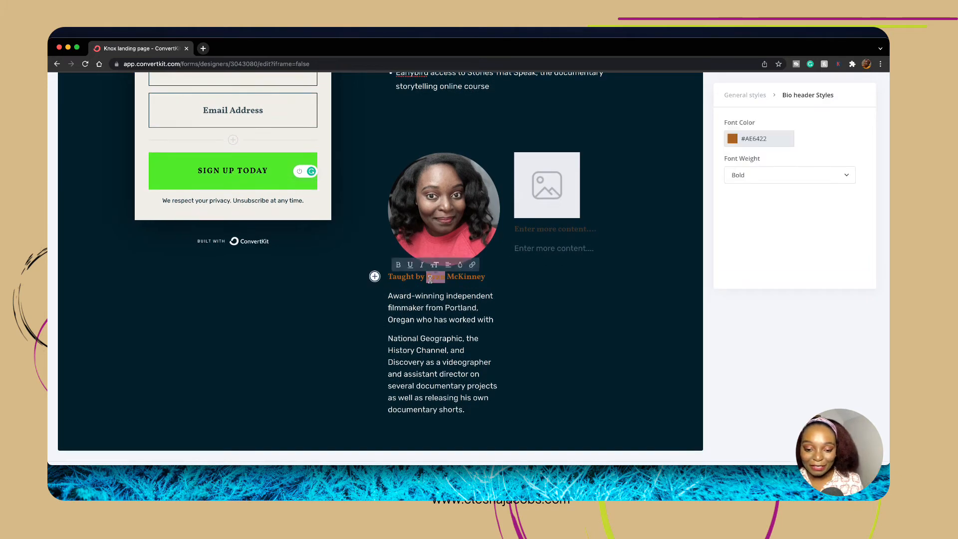
pyautogui.moveTo(390, 278); pyautogui.dragTo(500, 279)
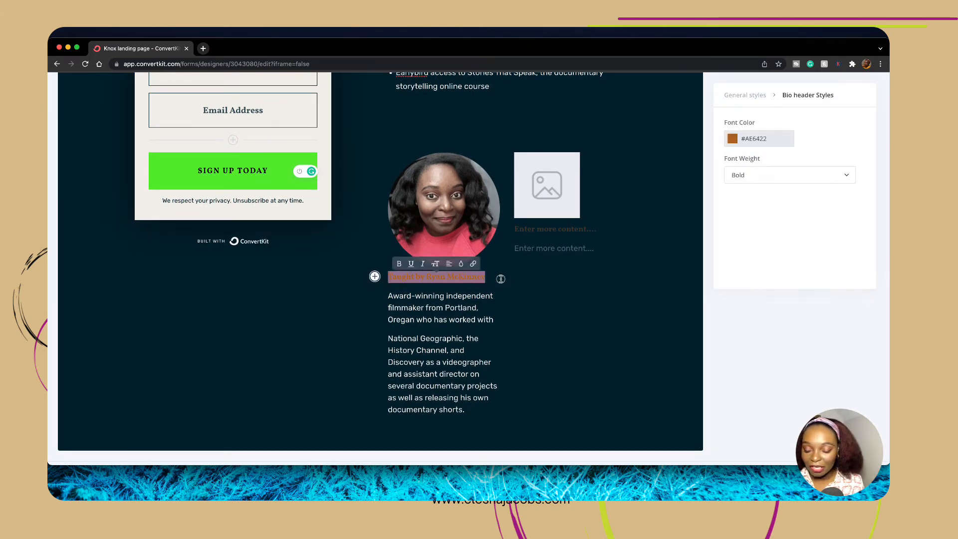
pyautogui.click(761, 143)
pyautogui.moveTo(762, 176); pyautogui.dragTo(717, 150)
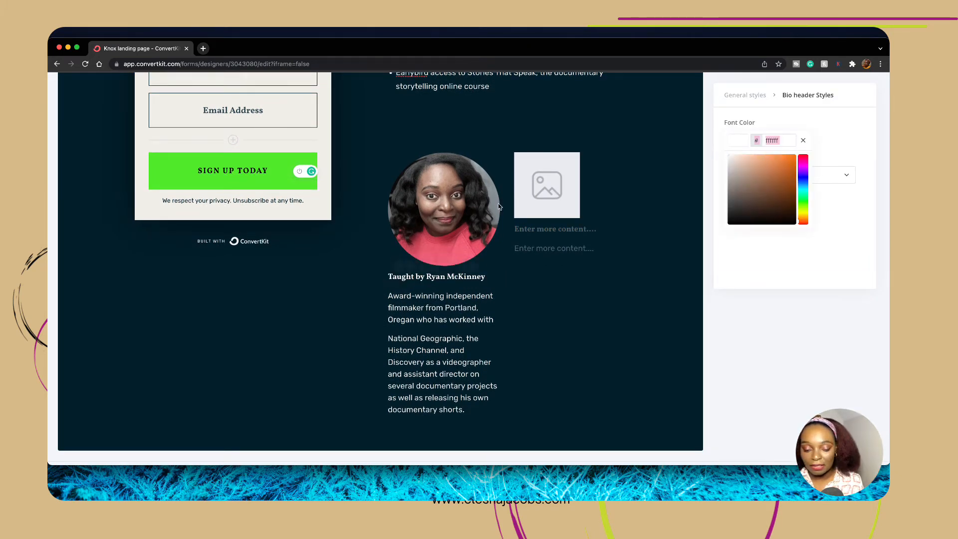
# Replace the template instructor's name in the "Taught by" header with the new instructor's full name.
pyautogui.moveTo(427, 278); pyautogui.dragTo(487, 278)
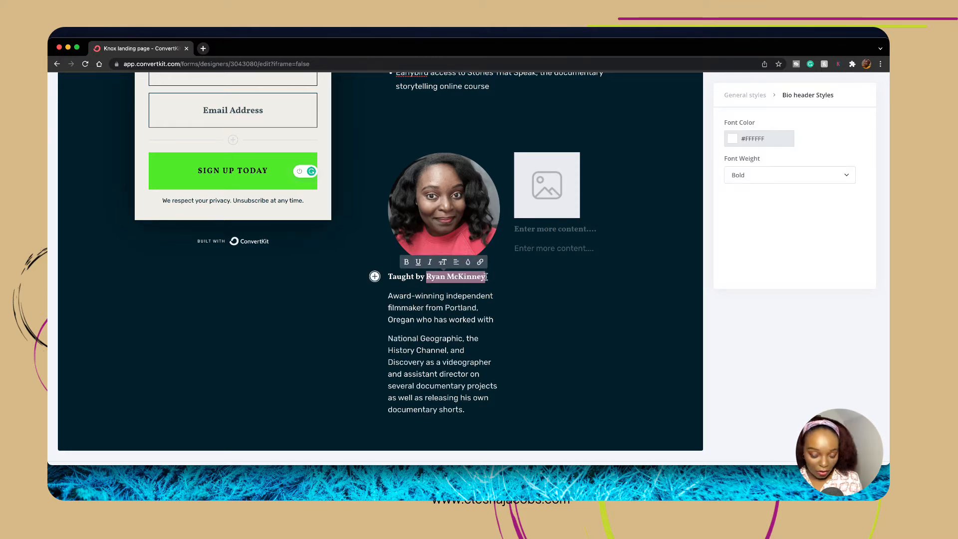
pyautogui.write('Elesha')
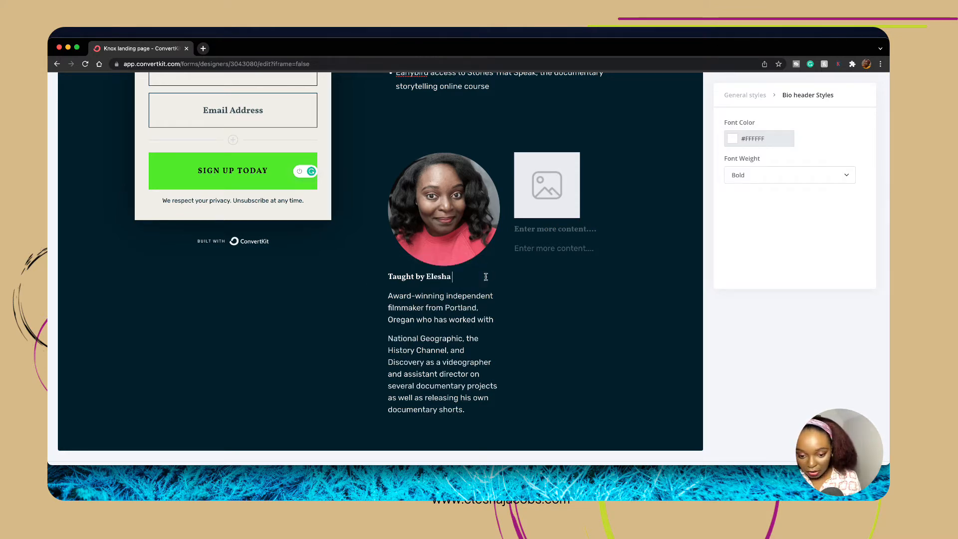
pyautogui.write(' Jacobs')
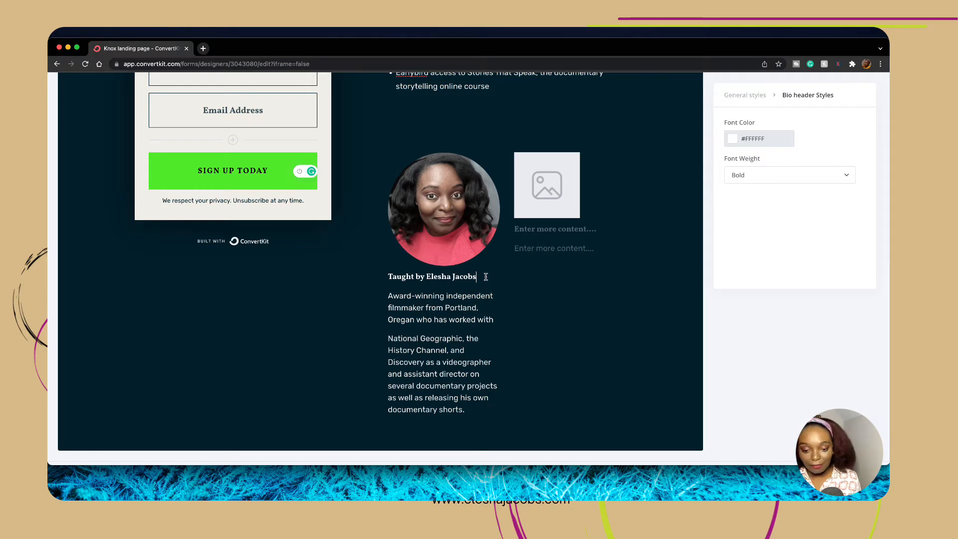
# Color only the instructor's name in the "Taught by" header pink #EA0AA9.
pyautogui.moveTo(427, 277); pyautogui.dragTo(477, 277)
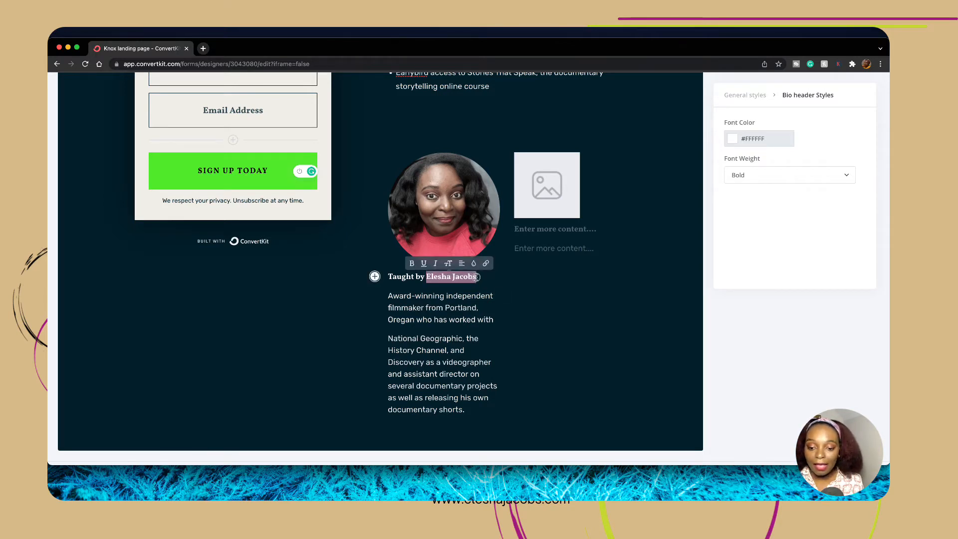
pyautogui.click(477, 264)
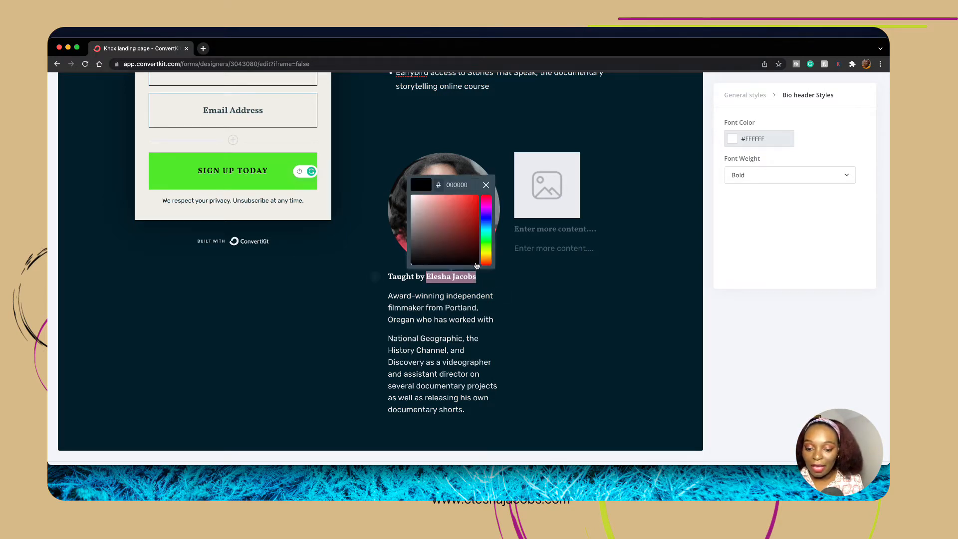
pyautogui.click(489, 206)
pyautogui.click(476, 202)
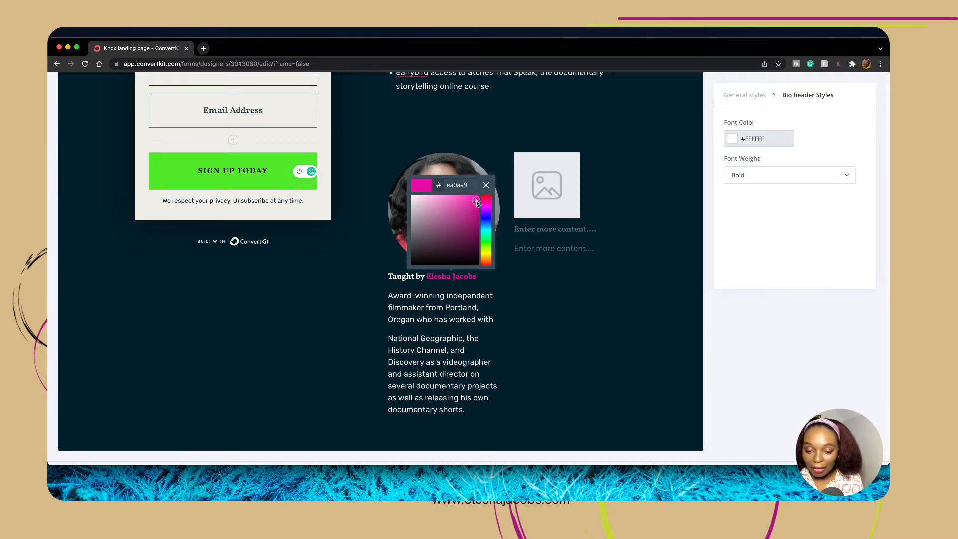
# Replace the placeholder bio with the instructor's introduction: Innovategy Solutions helps small business owners and entrepreneurs leverage technology to build sustainable businesses for accelerated growth, efficiency and digitalization.
pyautogui.click(480, 308)
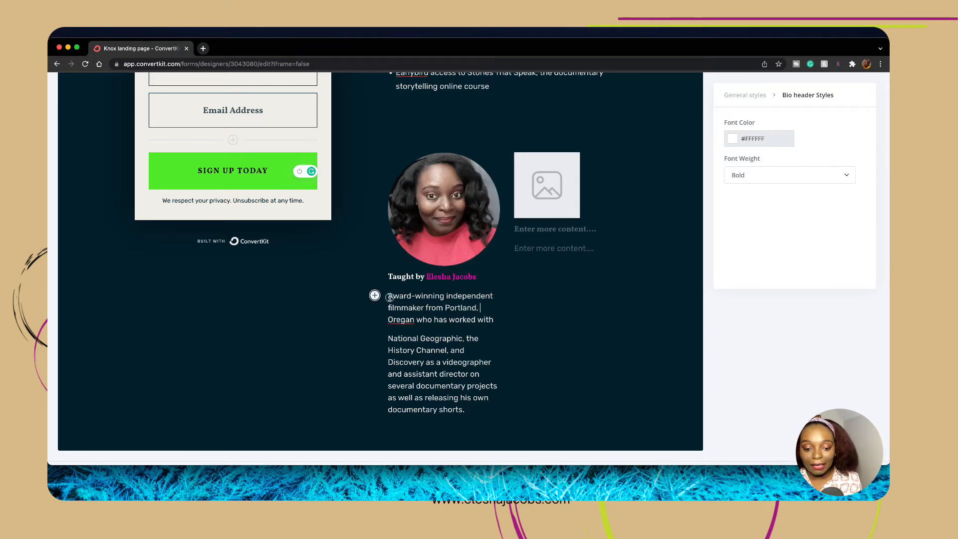
pyautogui.moveTo(390, 297); pyautogui.dragTo(537, 428)
pyautogui.press('BackSpace')
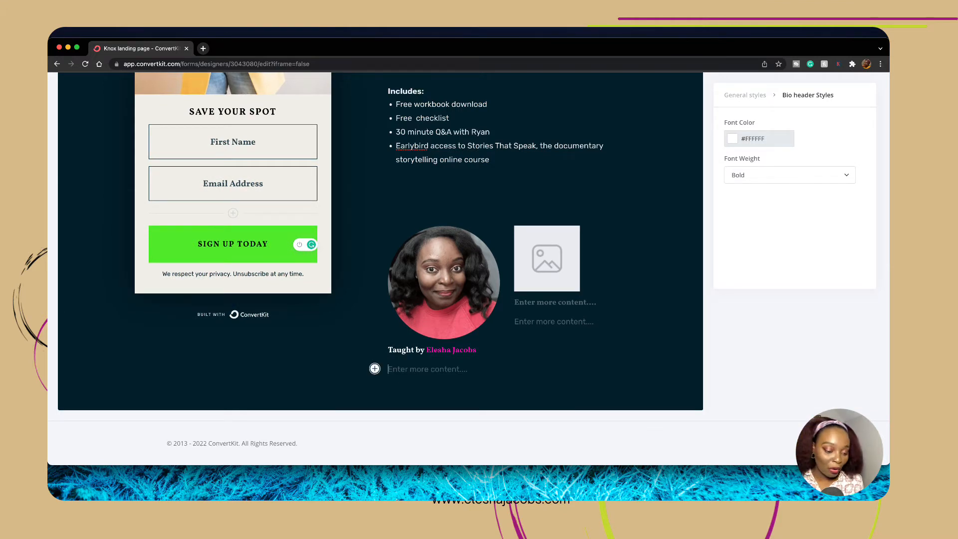
pyautogui.click(264, 489)
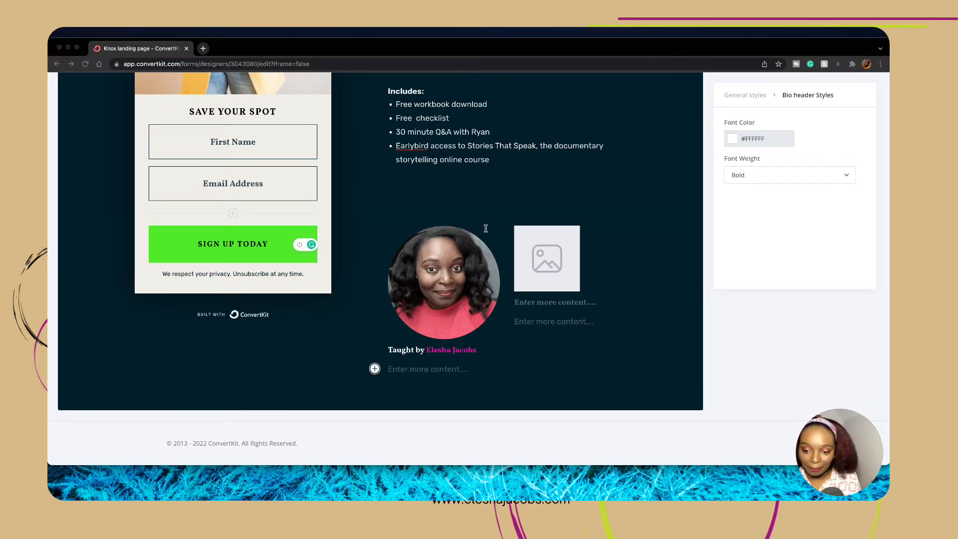
pyautogui.click(756, 377)
pyautogui.click(396, 373)
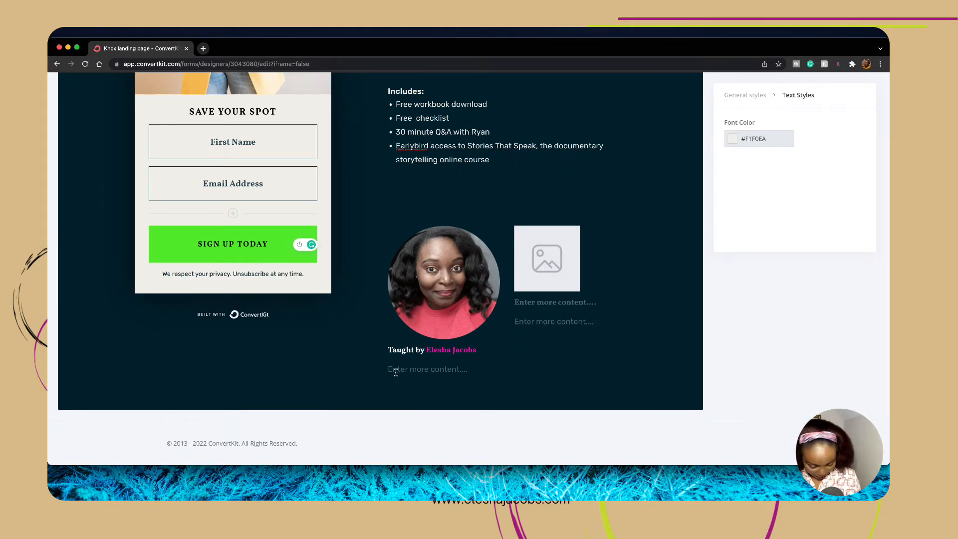
pyautogui.write('I am Elesha Jacobs of Innovategy Solutions and I help small business owners and entrepreneurs leverage the power of technology so that they can build sustainable businesses for accelerated growth, efficiency and digitalization.')
pyautogui.scroll(-2, 524, 371)
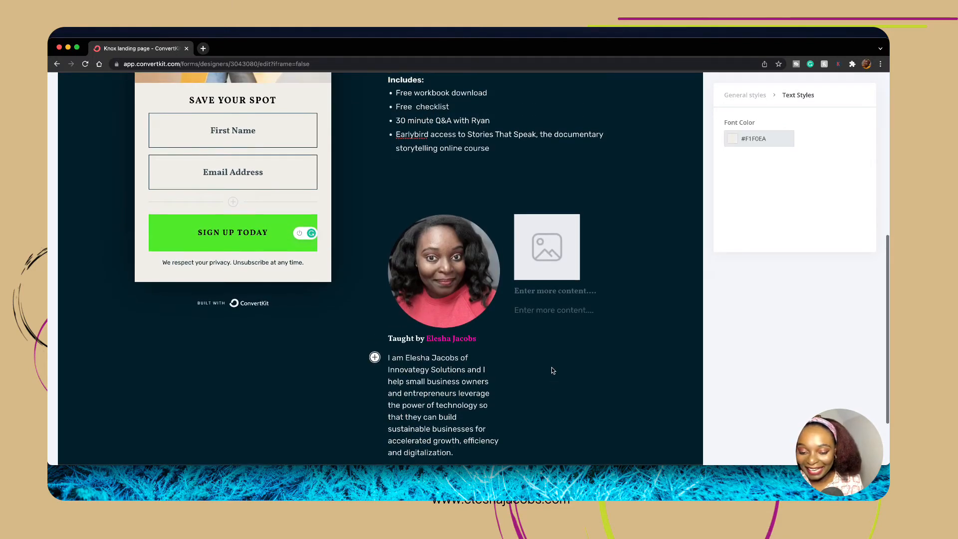
# Check the caption styles and image settings of the empty placeholder beside the bio, and return to the general styles.
pyautogui.click(558, 290)
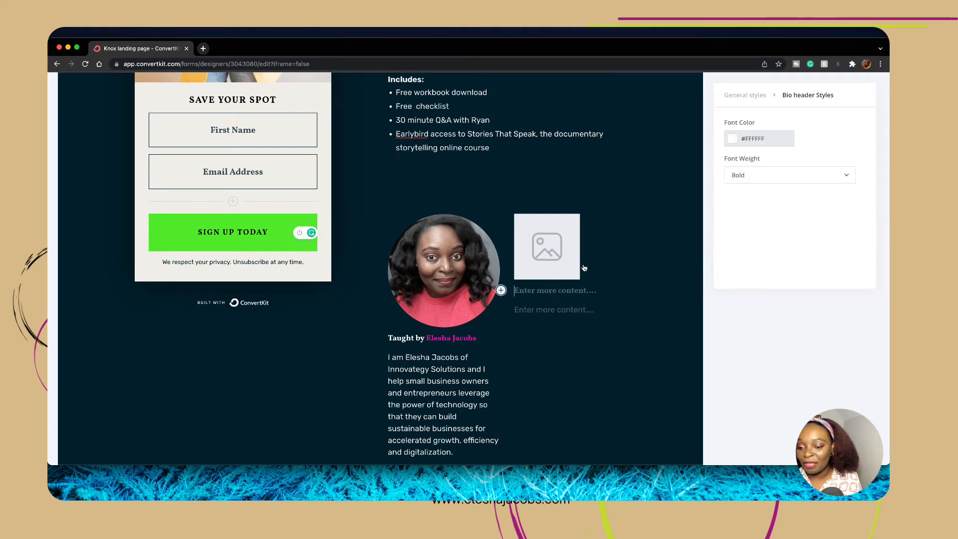
pyautogui.click(571, 231)
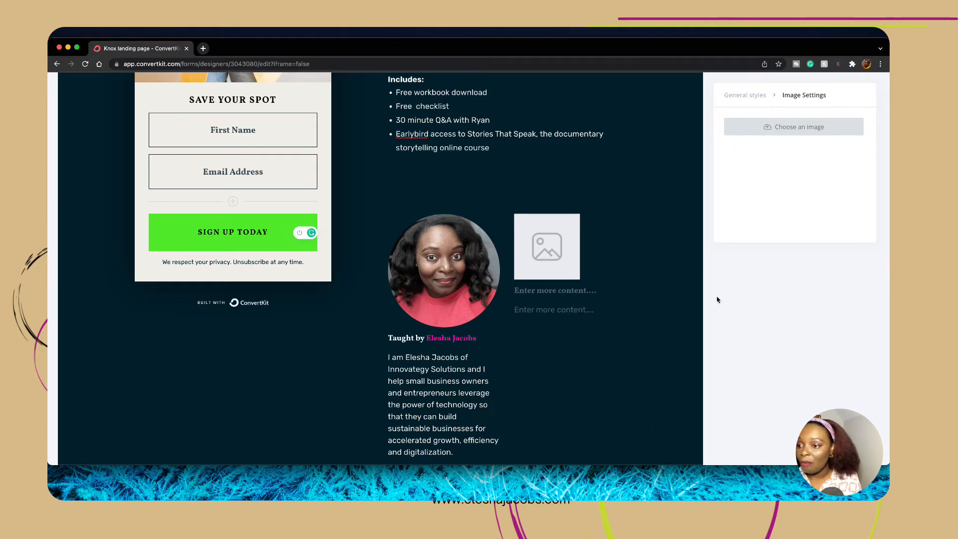
pyautogui.click(746, 95)
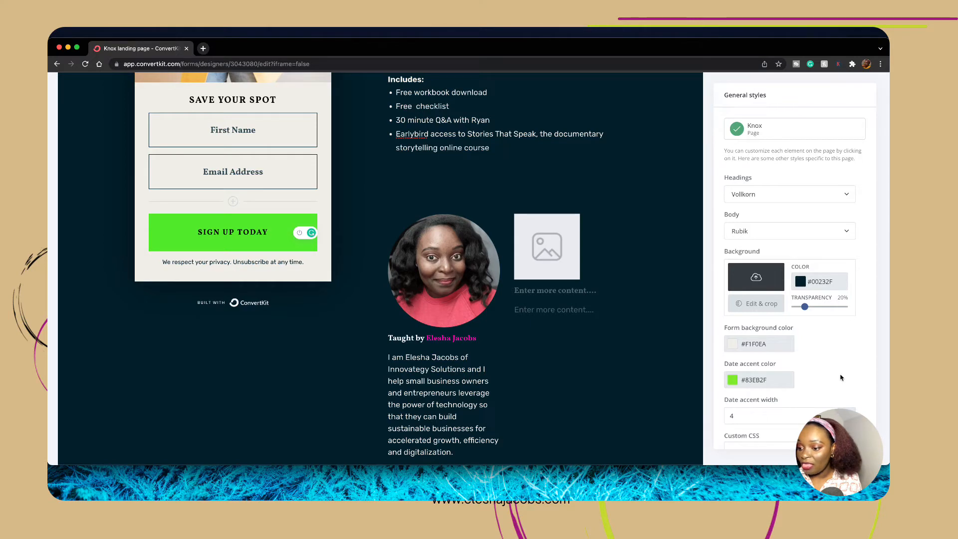
# Open the media library for the page's background image and look at the uploaded images and the Unsplash gallery.
pyautogui.click(770, 307)
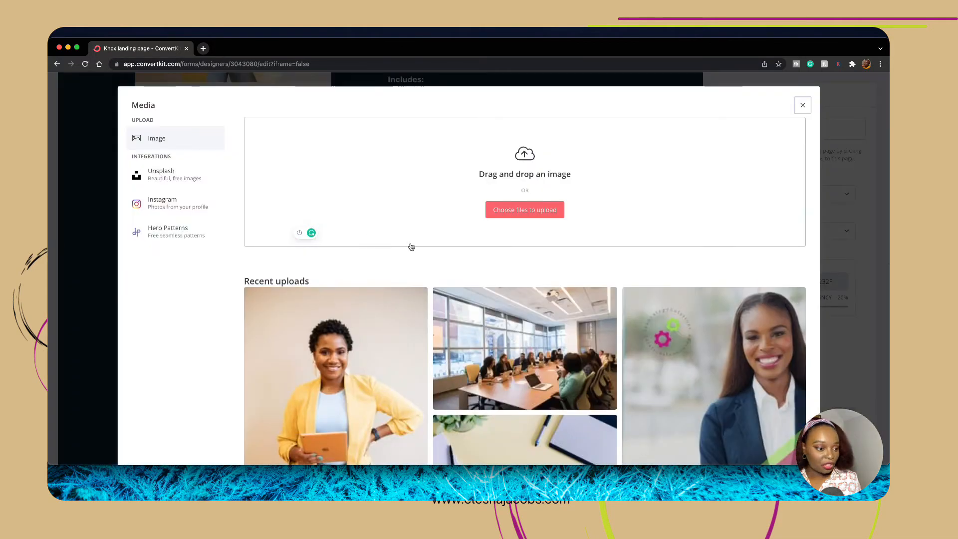
pyautogui.click(165, 185)
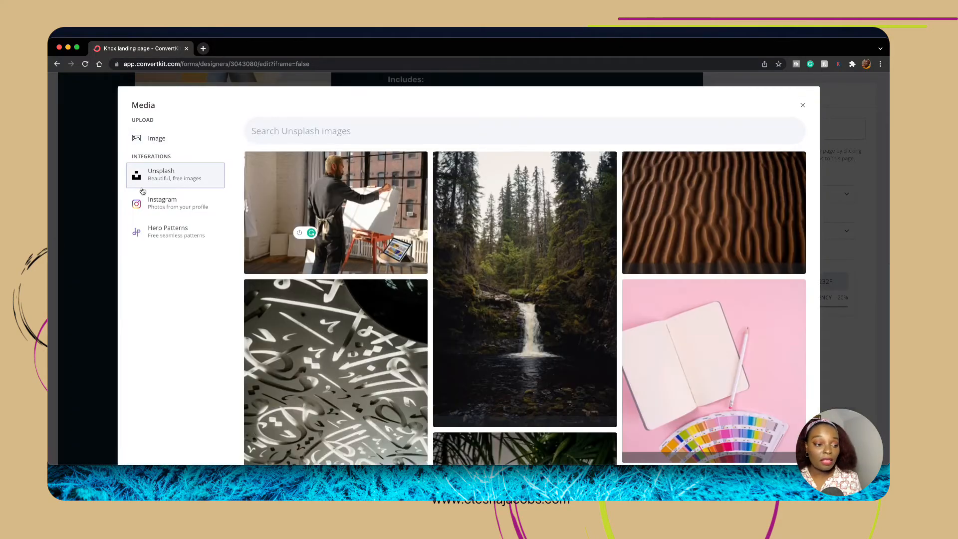
pyautogui.click(155, 138)
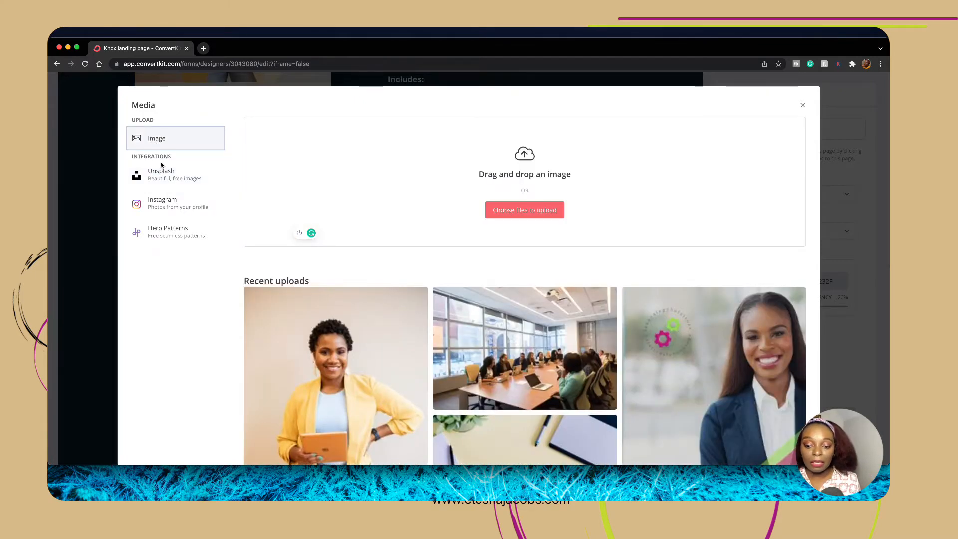
pyautogui.click(164, 181)
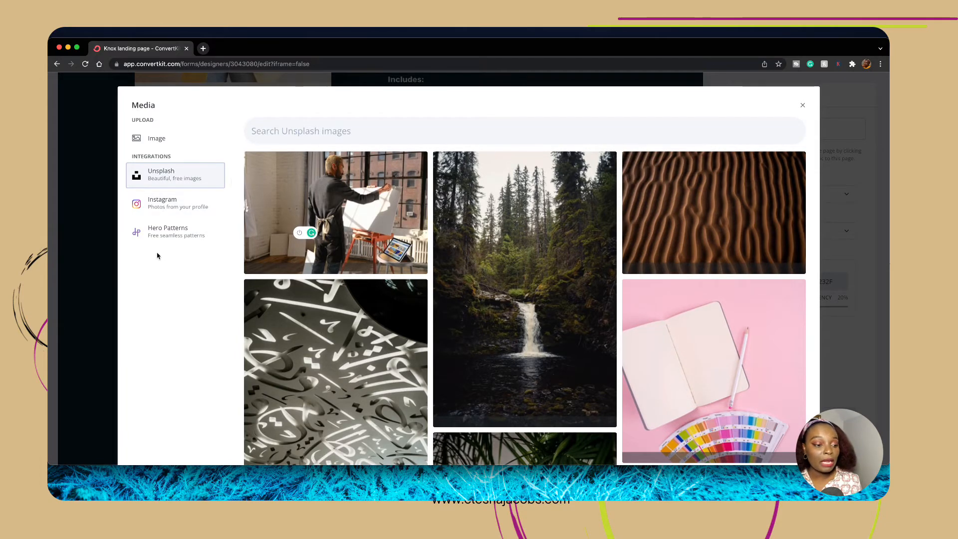
# Browse the Hero Patterns collection for a seamless background pattern.
pyautogui.click(167, 240)
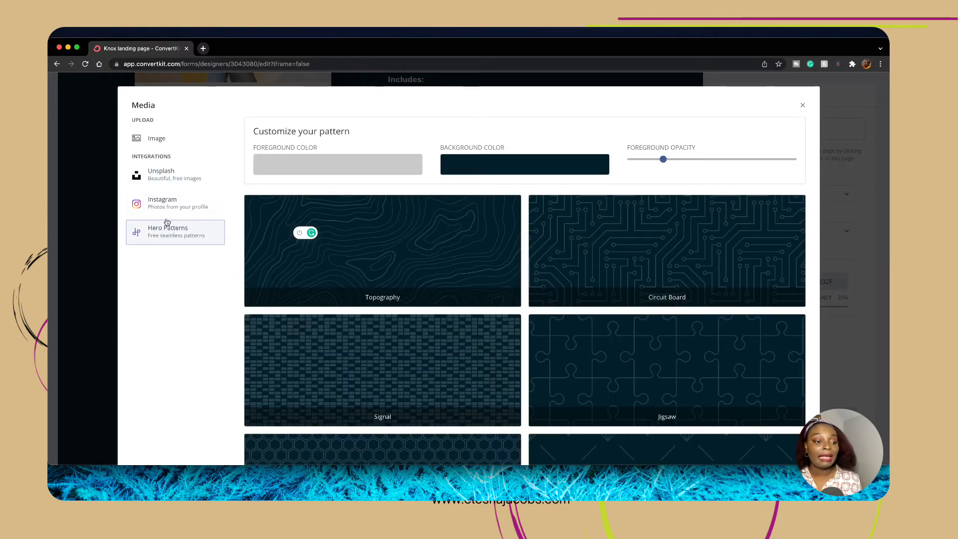
pyautogui.scroll(-10, 453, 313)
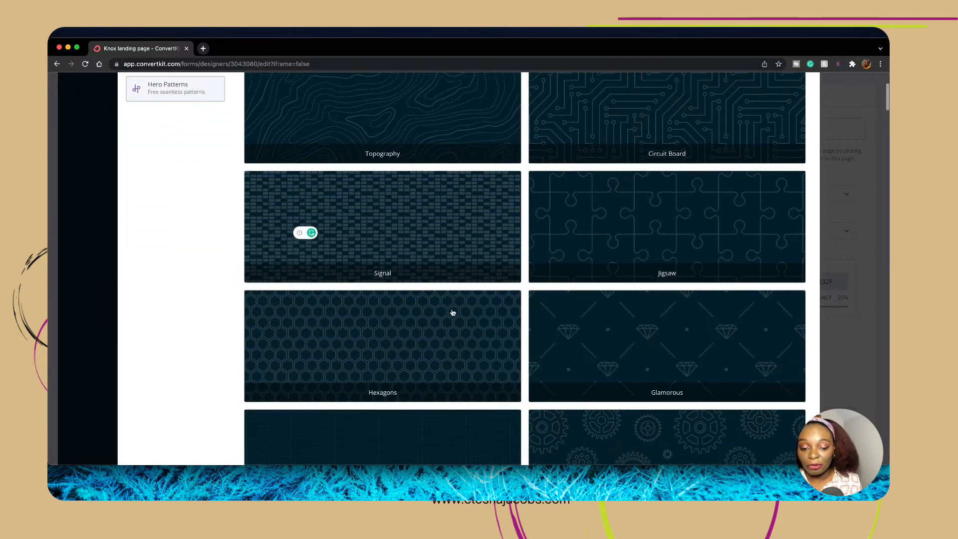
pyautogui.scroll(-15, 453, 313)
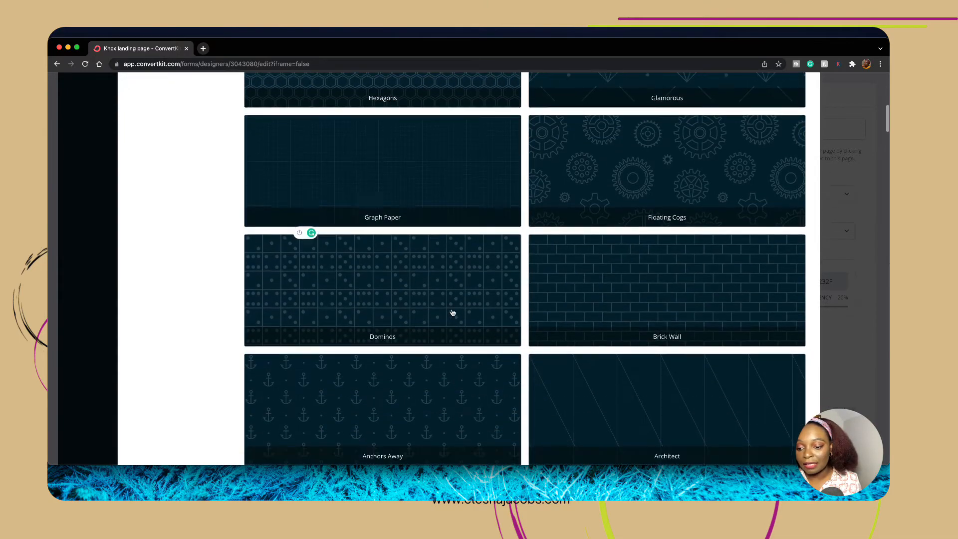
pyautogui.scroll(-10, 453, 312)
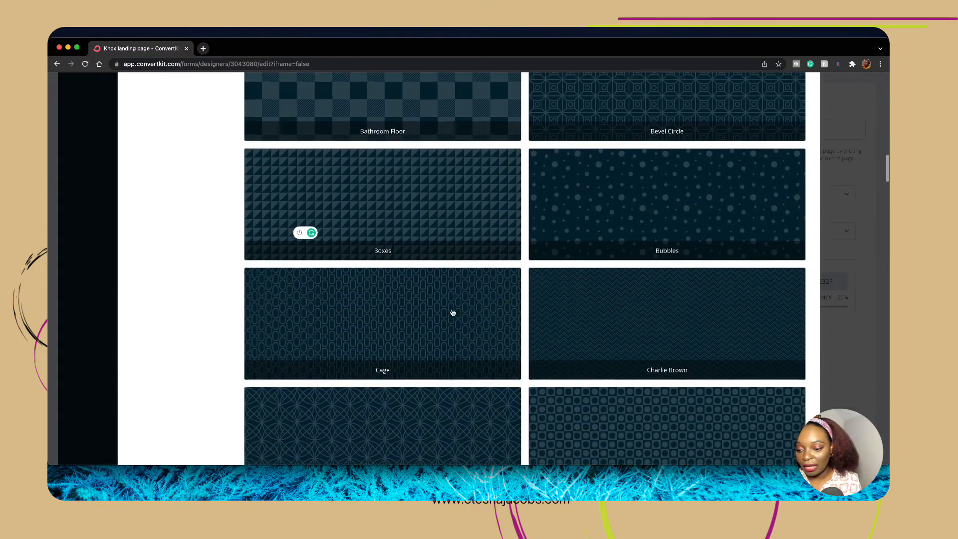
pyautogui.scroll(-8, 453, 313)
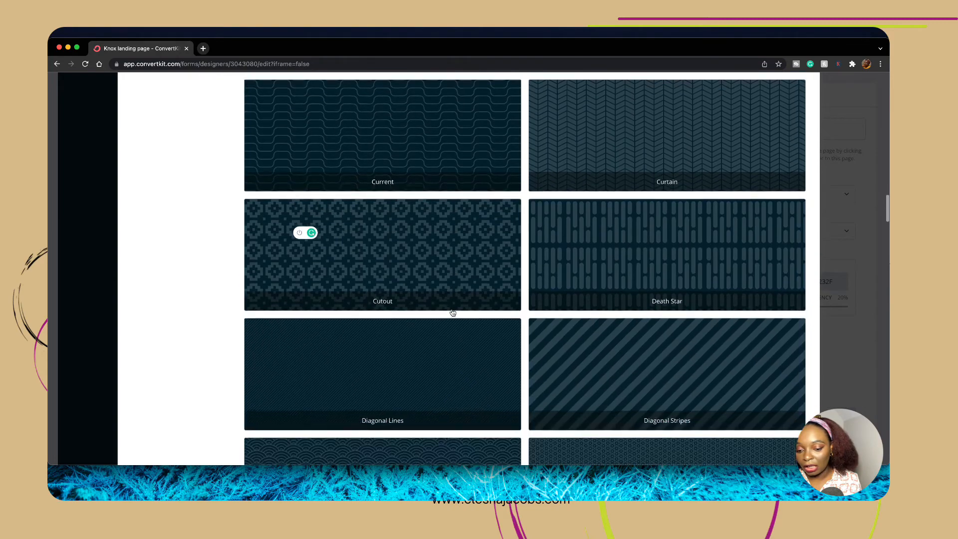
pyautogui.scroll(-4, 453, 313)
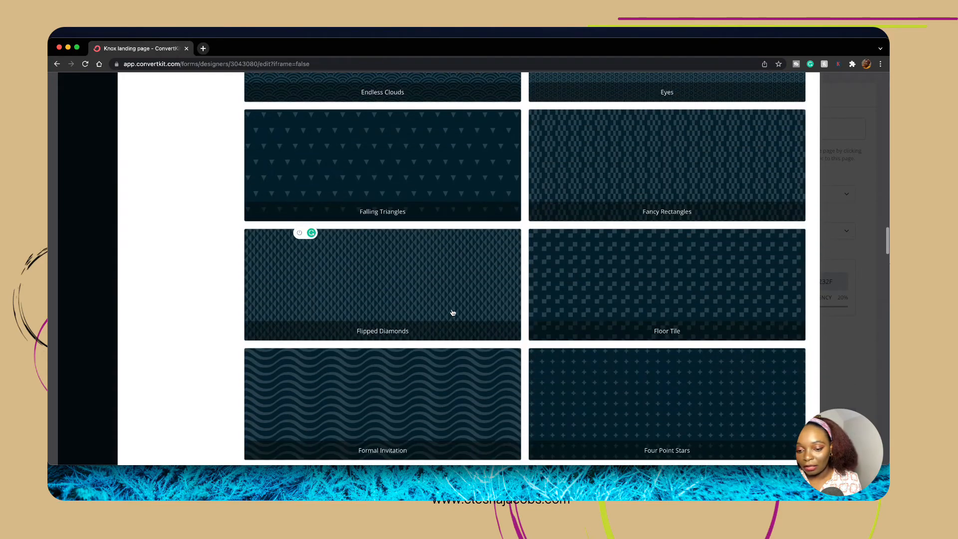
pyautogui.scroll(20, 457, 312)
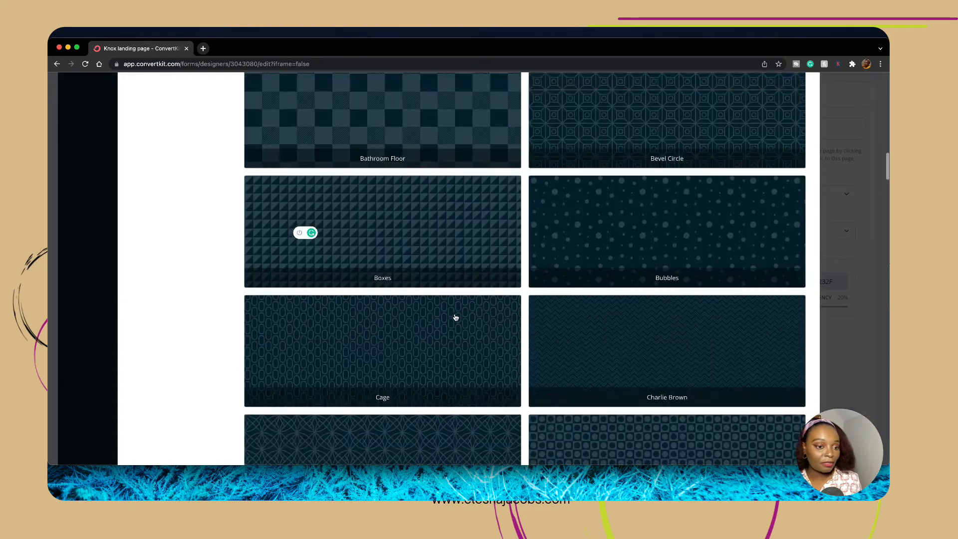
# Return to the Unsplash gallery and search its images for "websites".
pyautogui.click(162, 174)
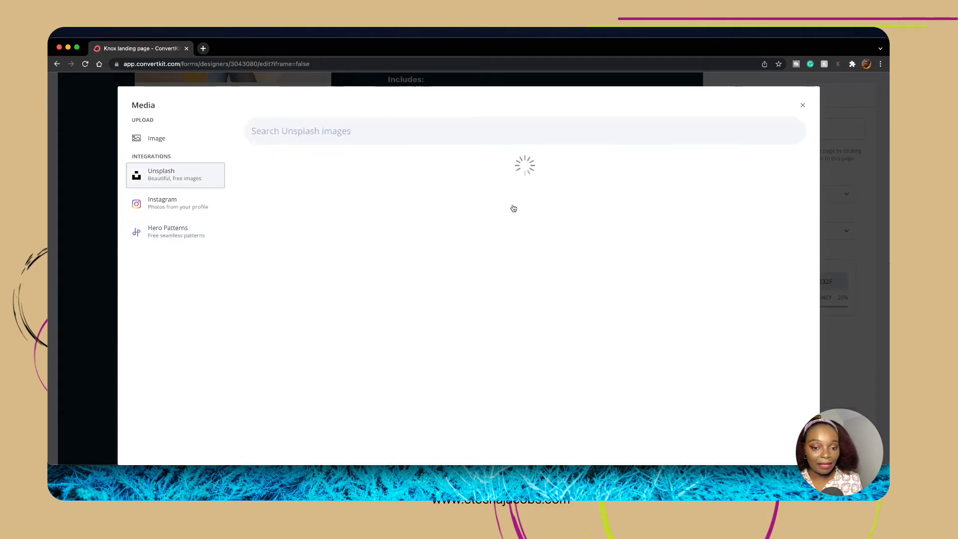
pyautogui.scroll(-5, 505, 265)
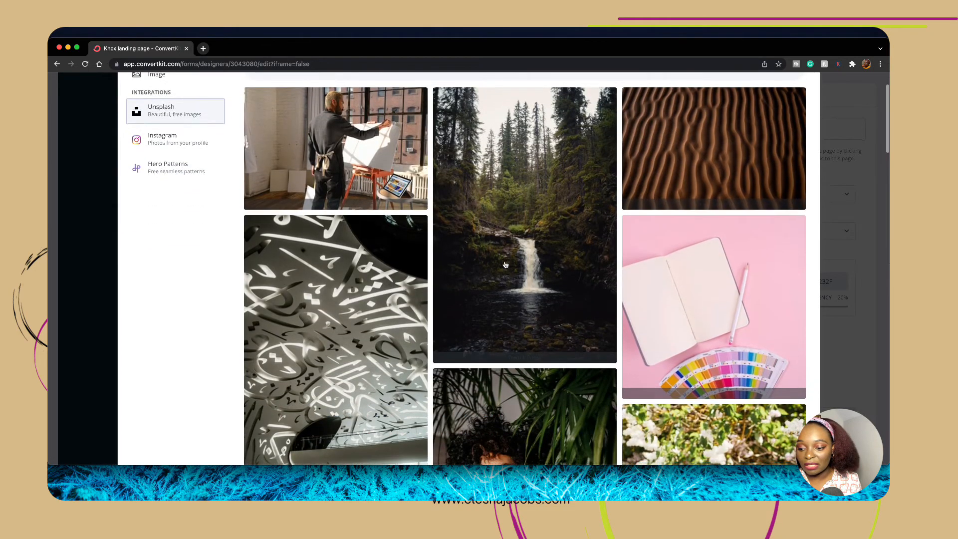
pyautogui.scroll(5, 505, 265)
pyautogui.click(287, 129)
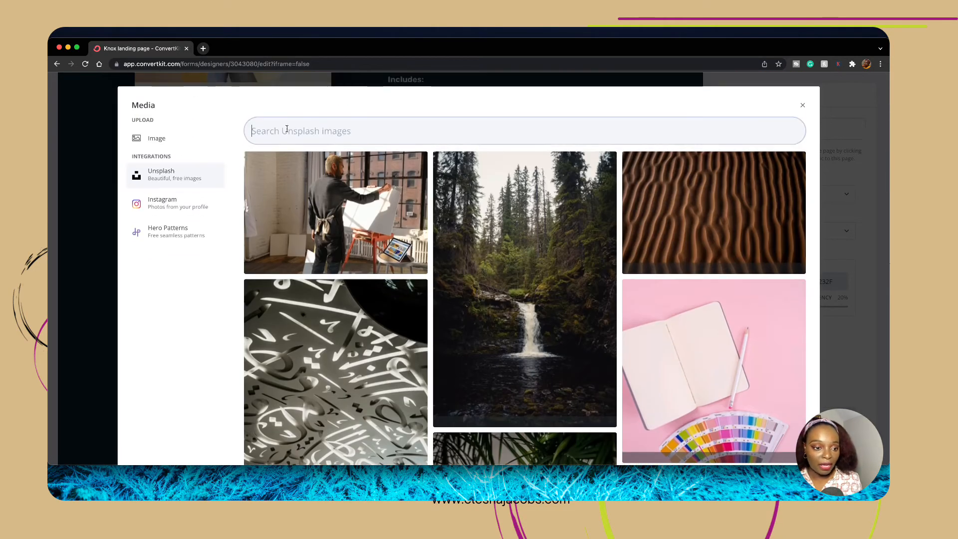
pyautogui.write('web')
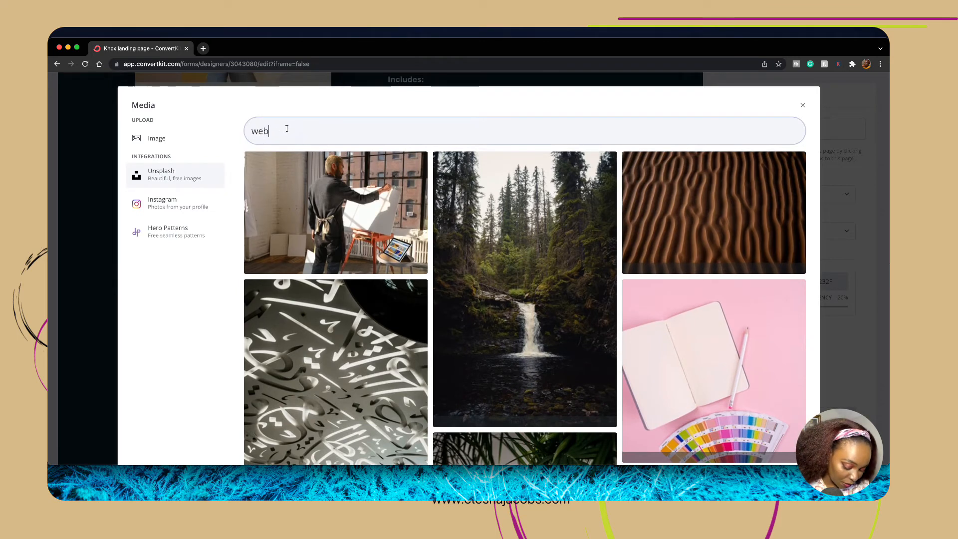
pyautogui.write('sites')
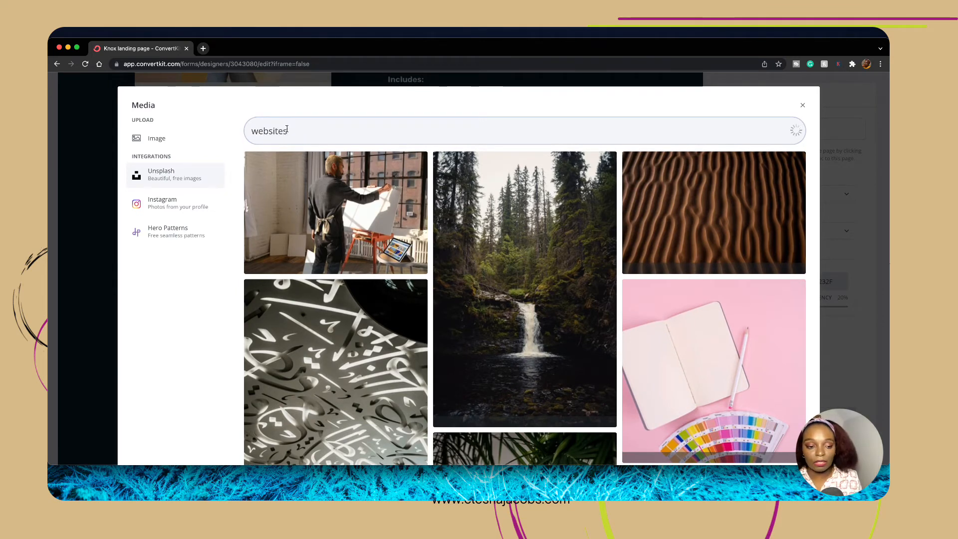
# Choose the photo of the "Workhard Anywhere" laptop beside a potted plant and apply it uncropped as the page background.
pyautogui.scroll(-1, 489, 309)
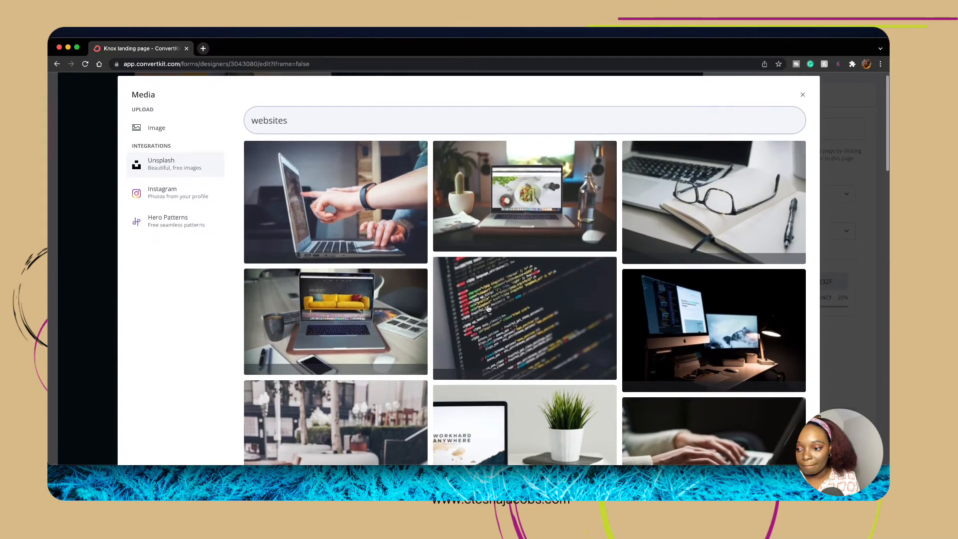
pyautogui.scroll(-2, 489, 309)
pyautogui.scroll(2, 488, 309)
pyautogui.scroll(-2, 488, 309)
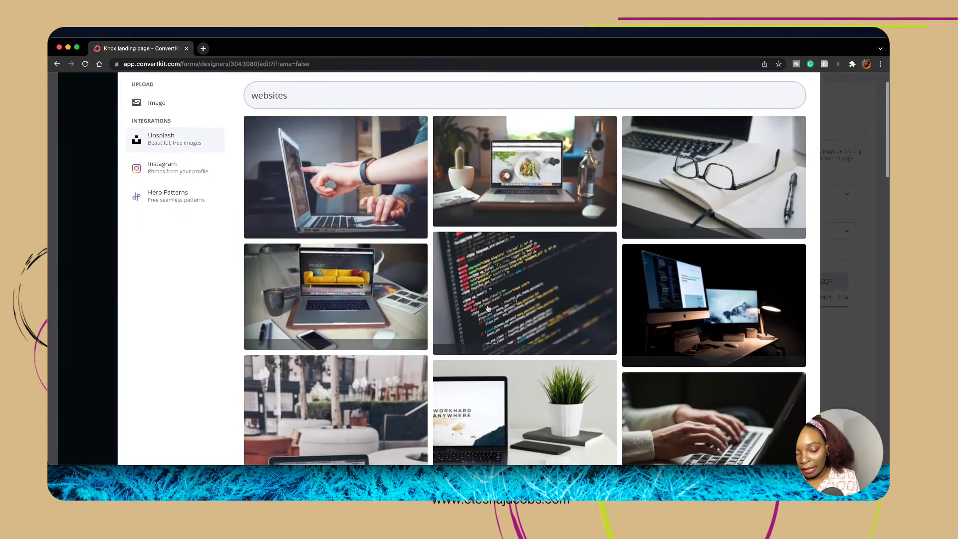
pyautogui.scroll(-5, 489, 309)
pyautogui.click(477, 313)
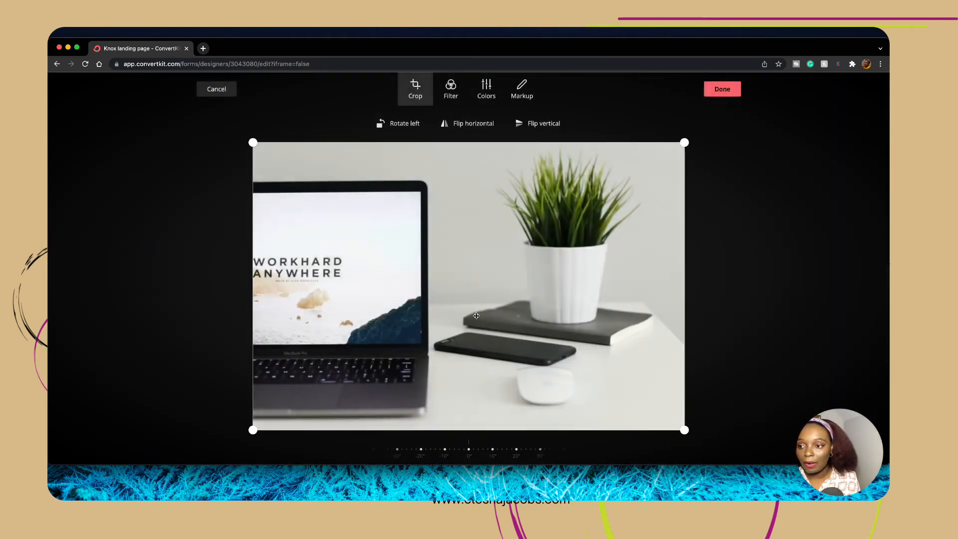
pyautogui.click(706, 89)
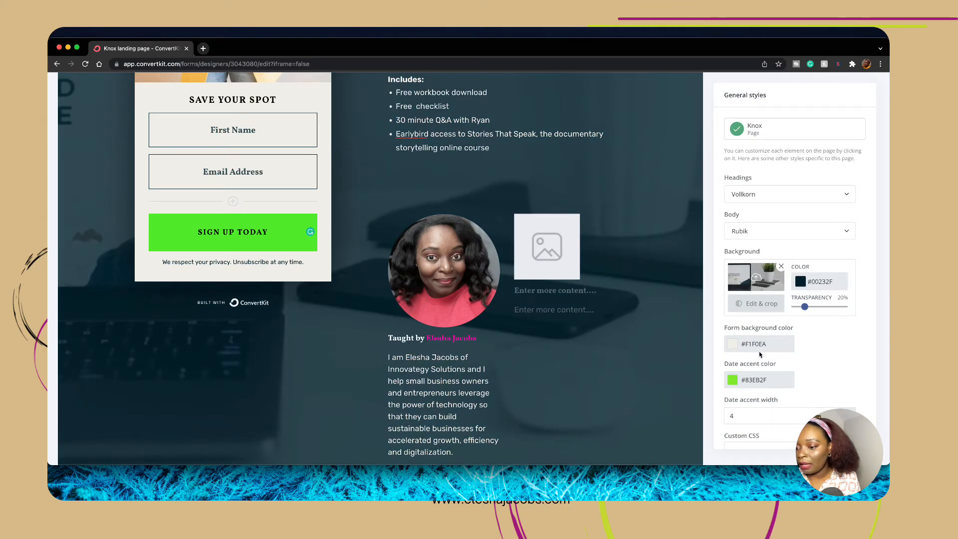
# Change the page's background color from the dark teal tint to the muted purple #544154.
pyautogui.scroll(-1, 801, 363)
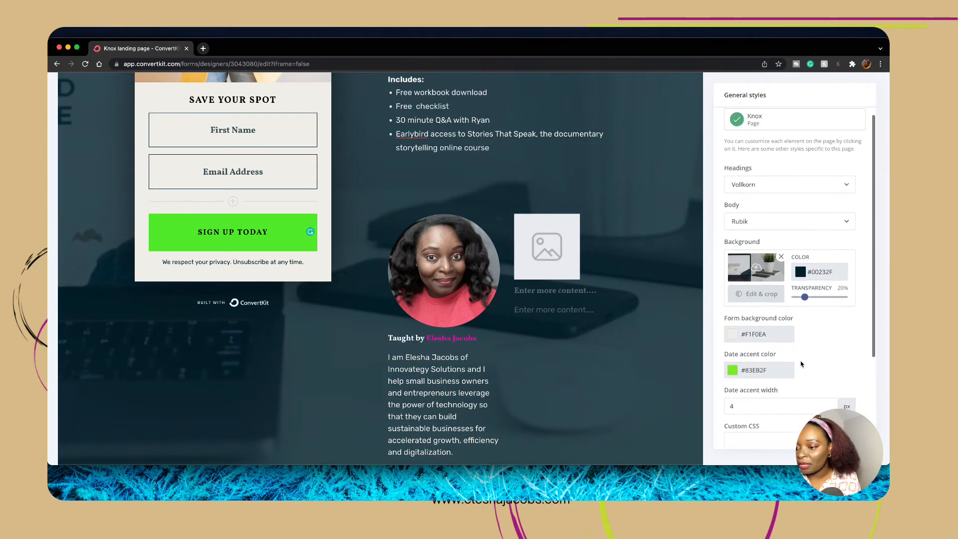
pyautogui.click(802, 272)
pyautogui.moveTo(788, 301); pyautogui.dragTo(860, 289)
pyautogui.click(873, 286)
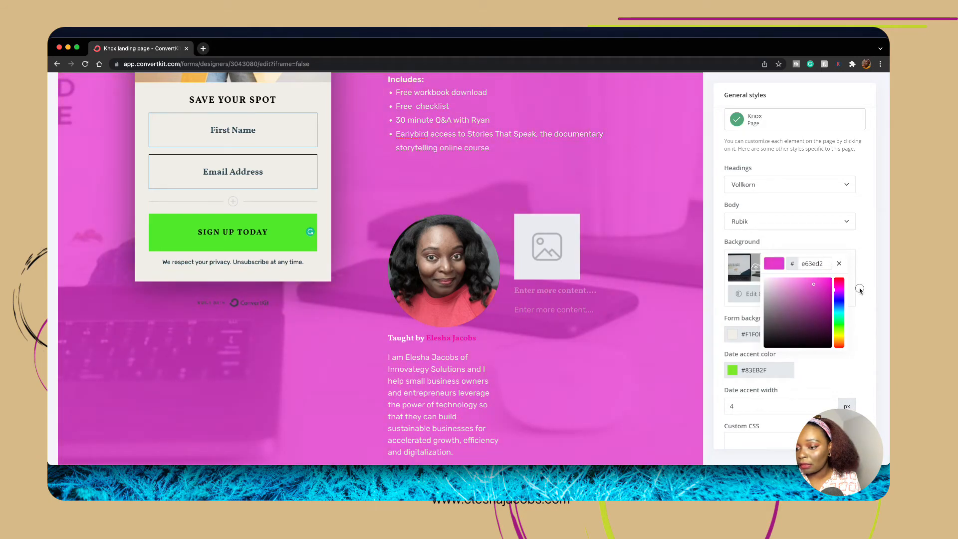
pyautogui.moveTo(810, 292); pyautogui.dragTo(812, 325)
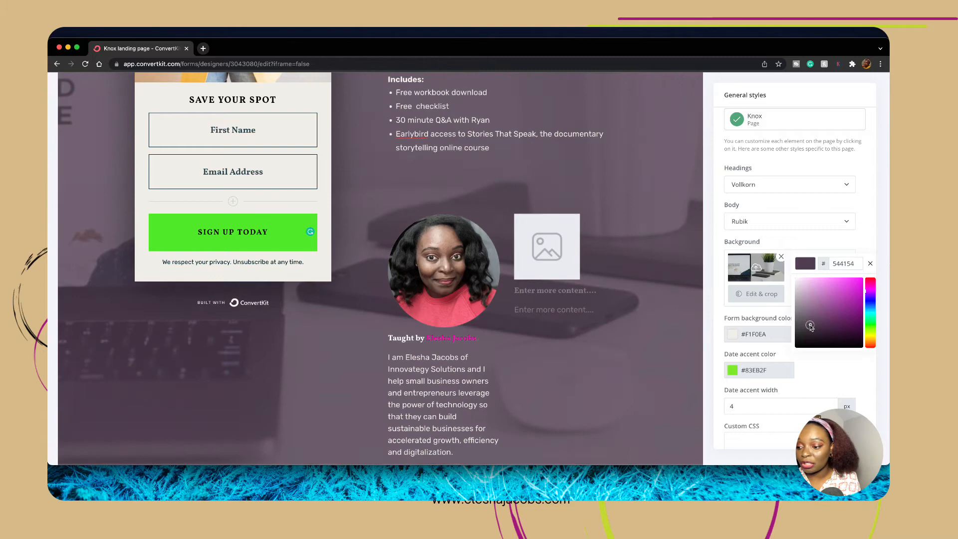
pyautogui.click(713, 327)
# Review the whole landing page with its tinted background, from the webinar heading down to the instructor bio.
pyautogui.scroll(10, 557, 302)
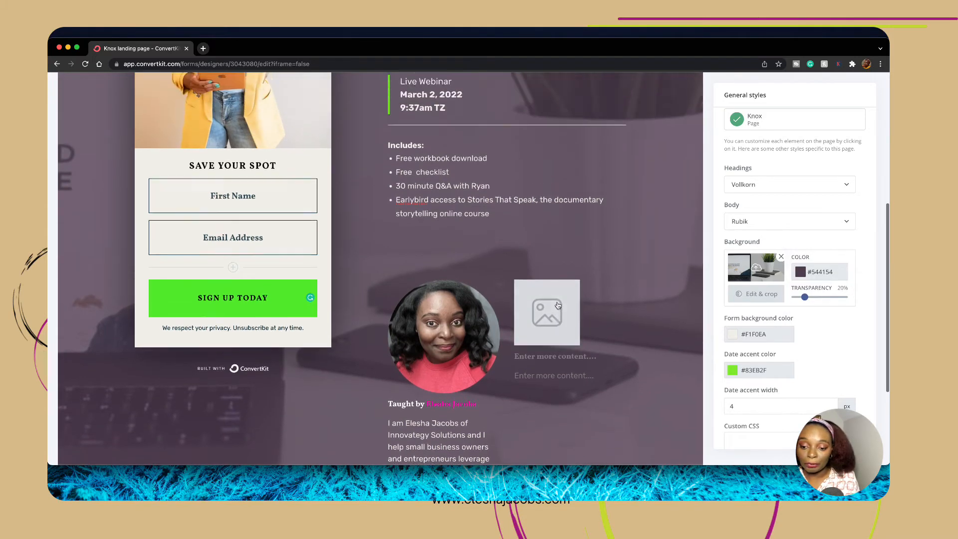
pyautogui.scroll(-6, 557, 304)
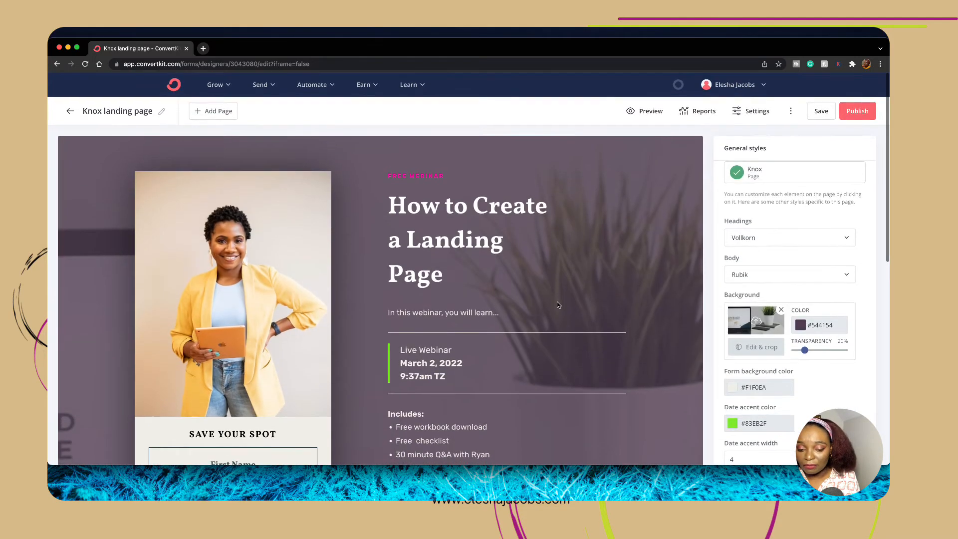
pyautogui.scroll(-1, 559, 304)
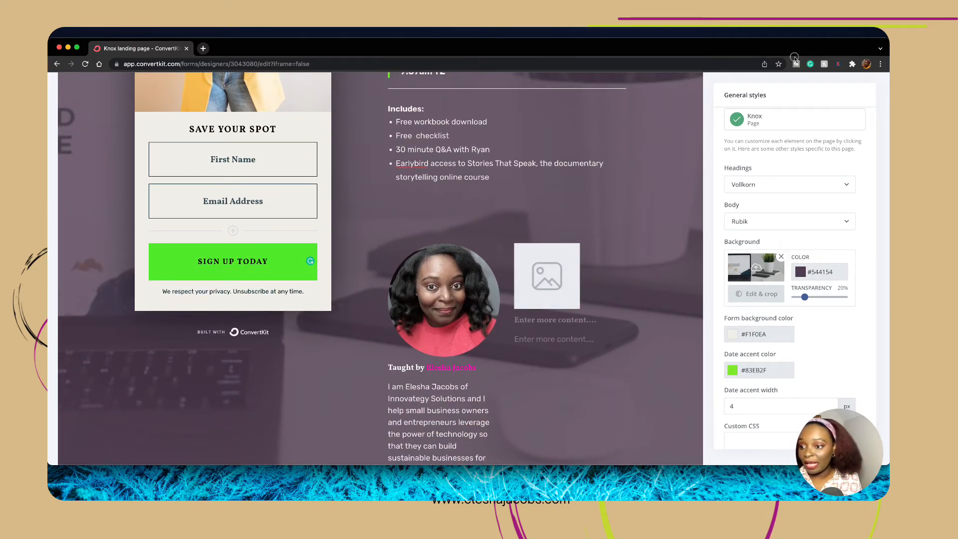
pyautogui.scroll(6, 585, 232)
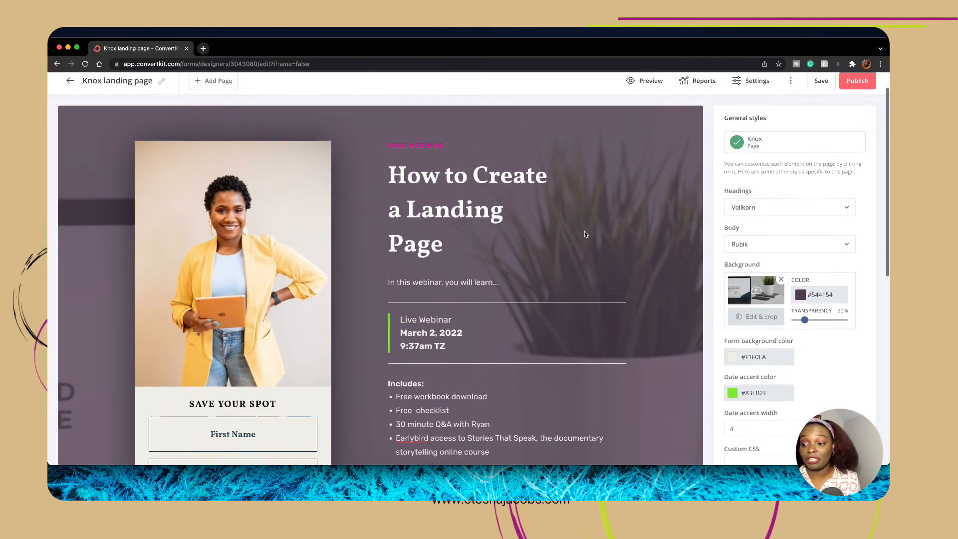
pyautogui.scroll(-5, 624, 348)
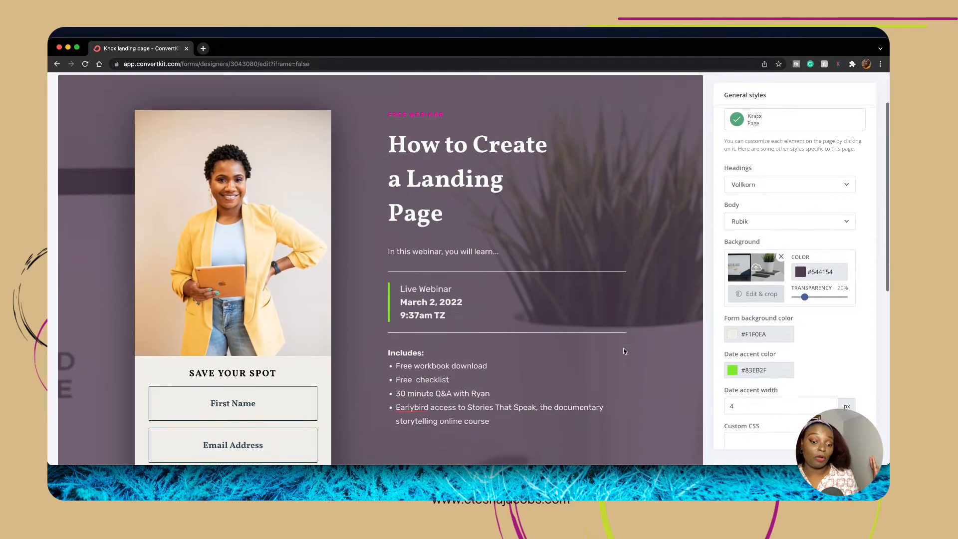
pyautogui.scroll(-5, 624, 351)
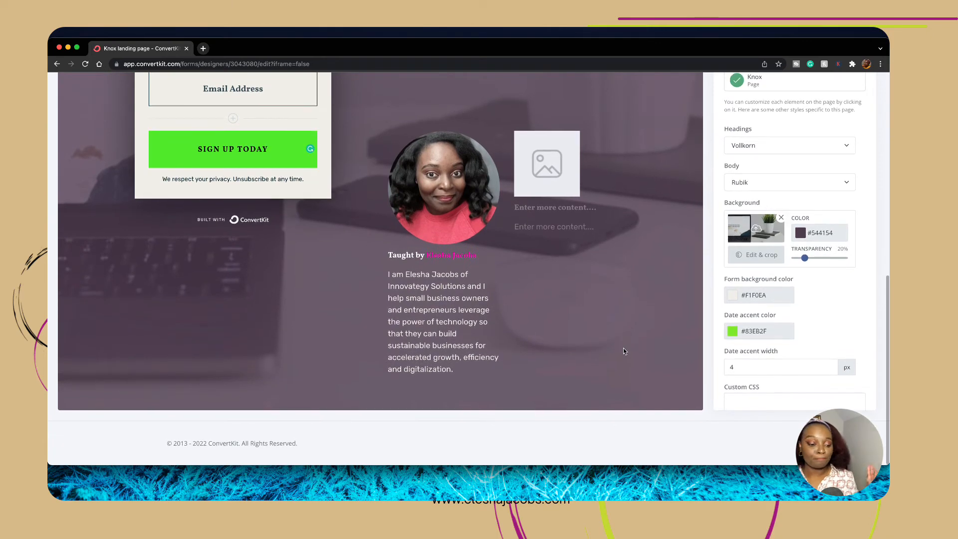
pyautogui.scroll(3, 624, 351)
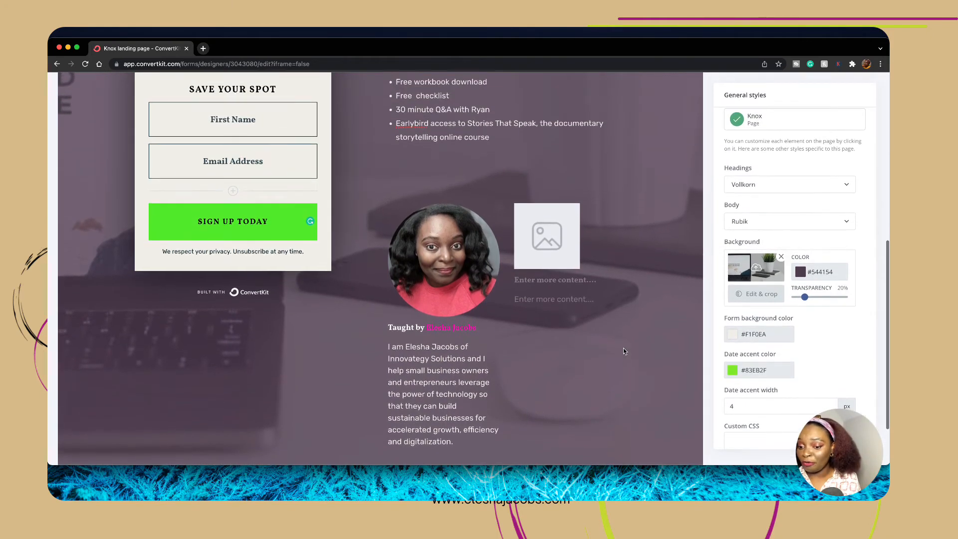
pyautogui.scroll(1, 624, 351)
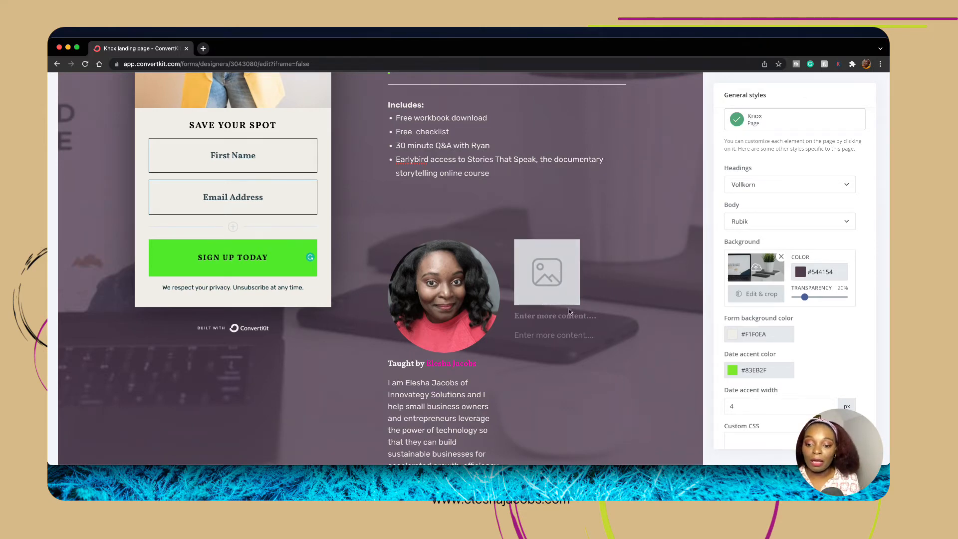
pyautogui.scroll(12, 631, 348)
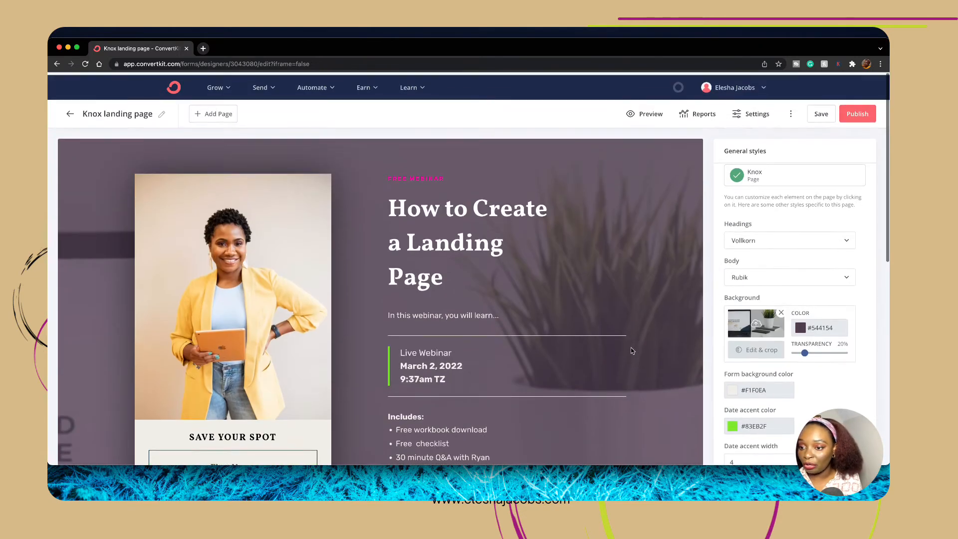
# Preview the landing page, look through it from the heading to the instructor bio, and exit the preview.
pyautogui.click(644, 112)
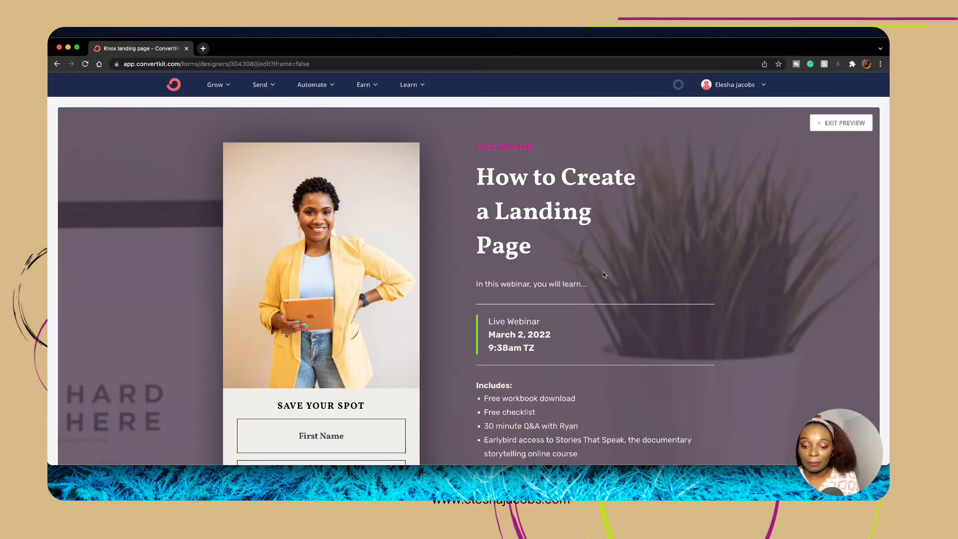
pyautogui.scroll(-5, 685, 264)
pyautogui.scroll(-3, 686, 268)
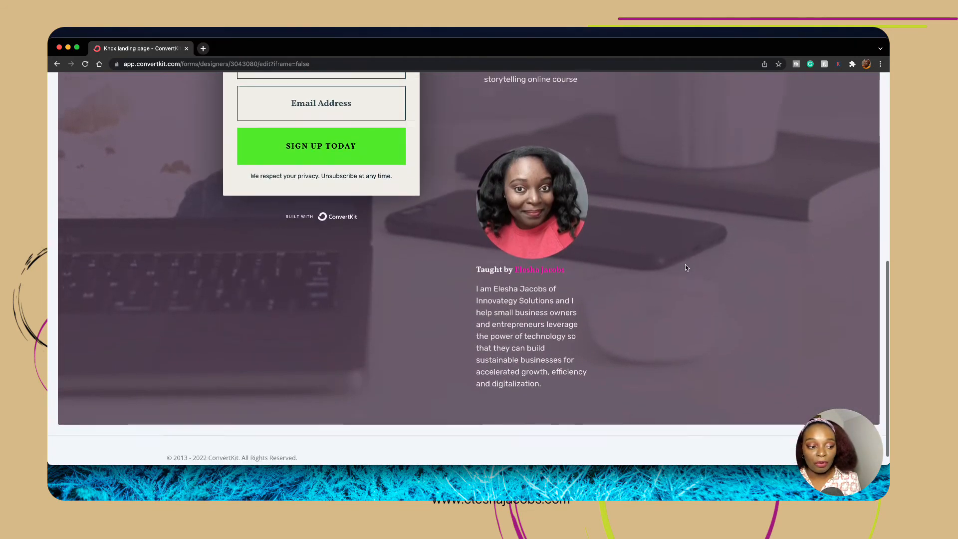
pyautogui.scroll(8, 687, 267)
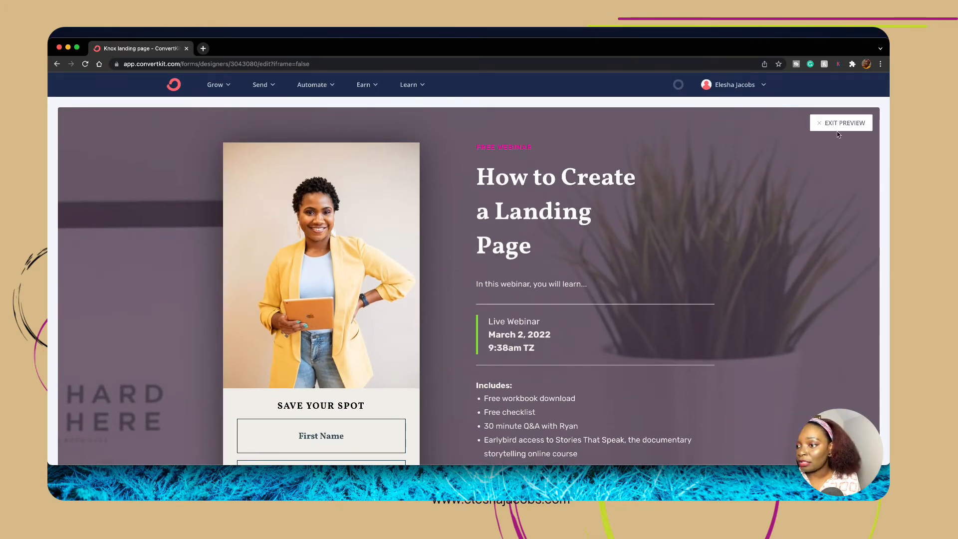
pyautogui.click(815, 123)
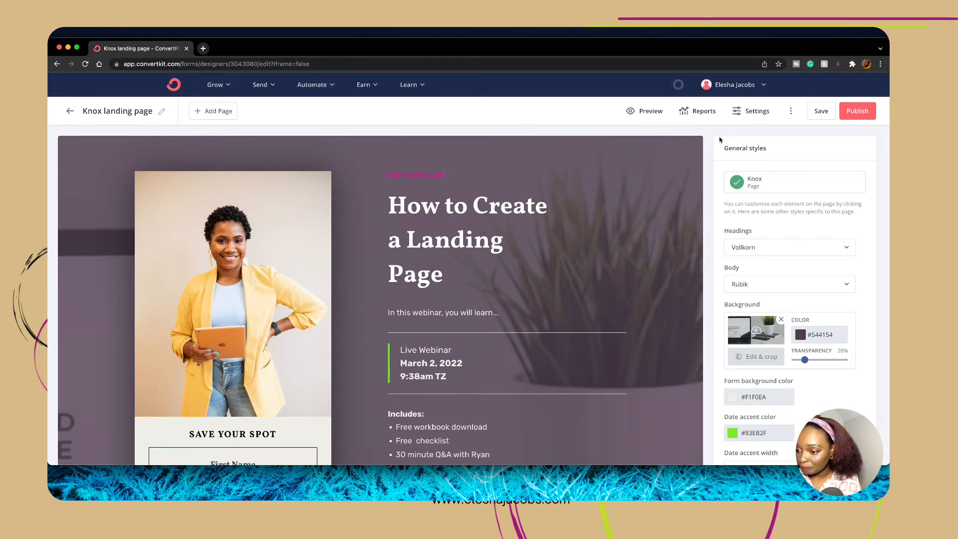
# Set the page's headings font to Raleway.
pyautogui.click(771, 247)
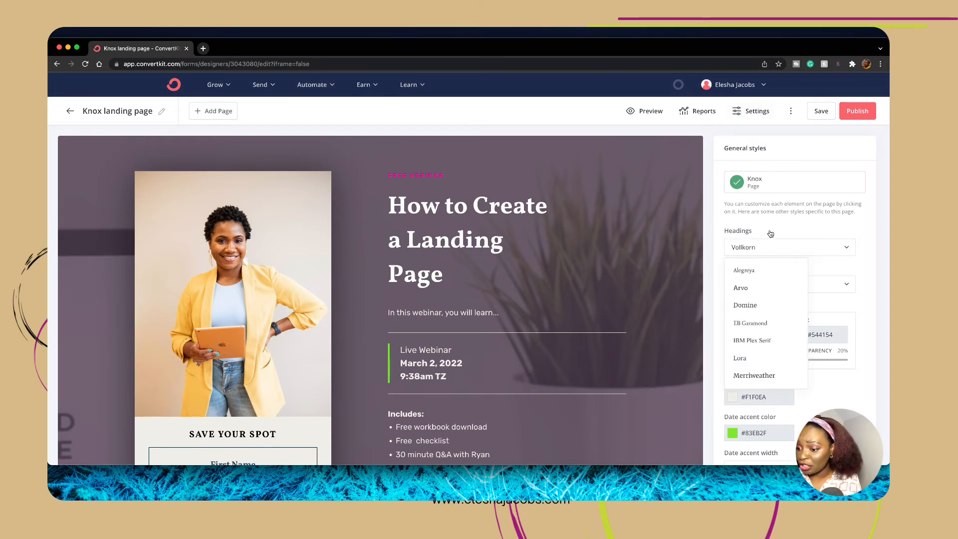
pyautogui.scroll(-2, 749, 330)
pyautogui.scroll(-6, 752, 329)
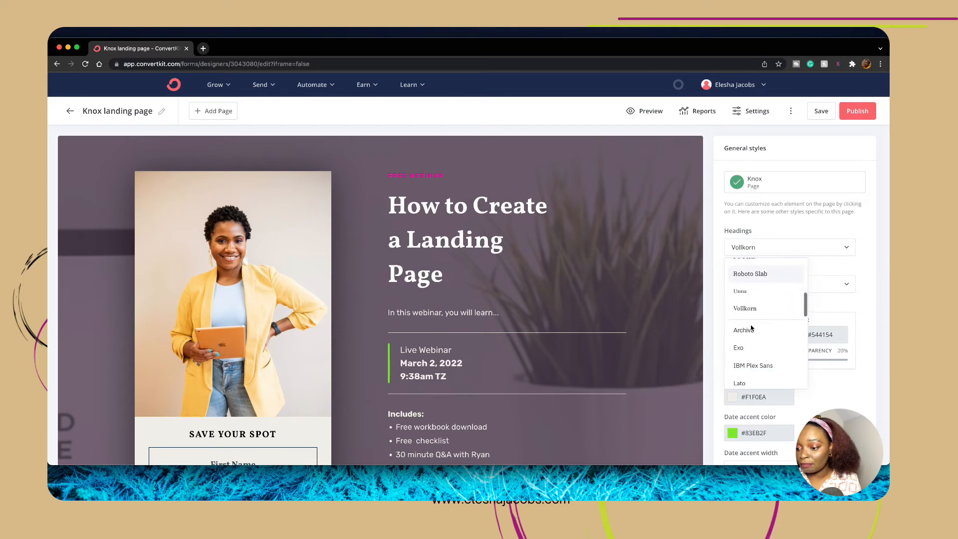
pyautogui.scroll(-3, 752, 329)
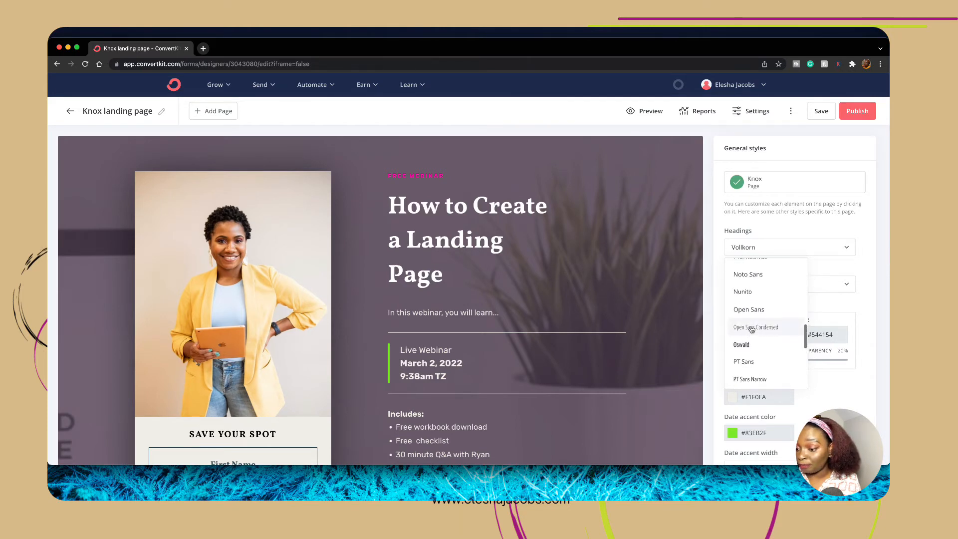
pyautogui.scroll(-2, 752, 329)
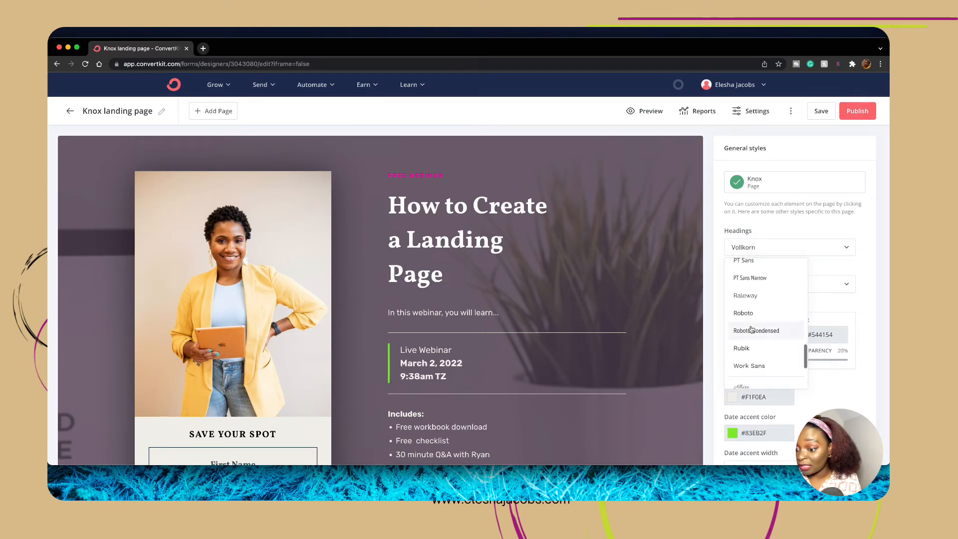
pyautogui.click(750, 294)
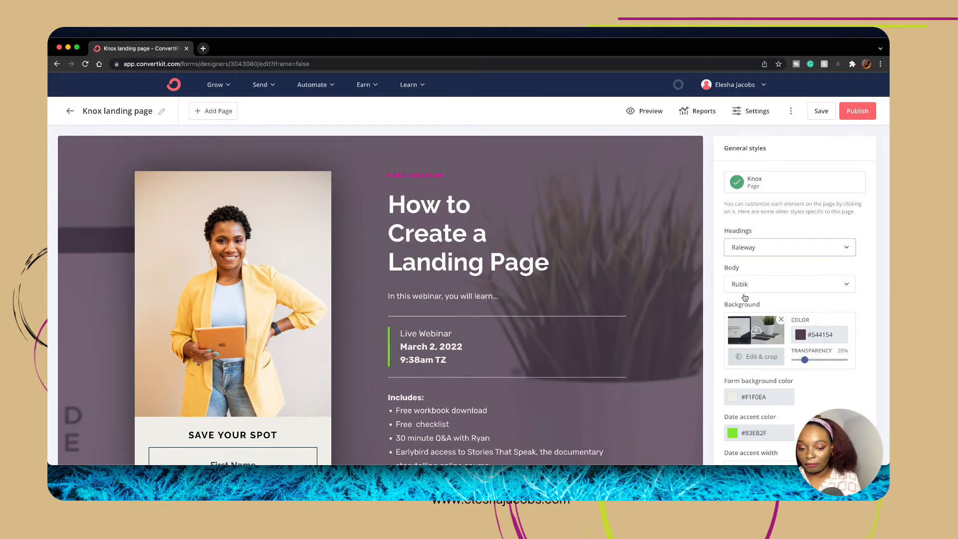
# Set the page's body font to Roboto.
pyautogui.click(804, 282)
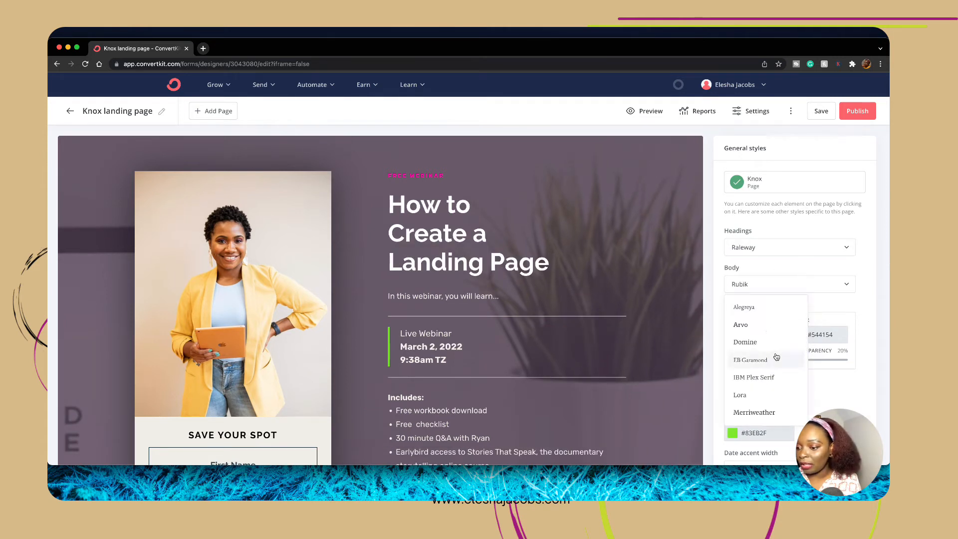
pyautogui.scroll(-5, 773, 349)
pyautogui.scroll(-5, 771, 345)
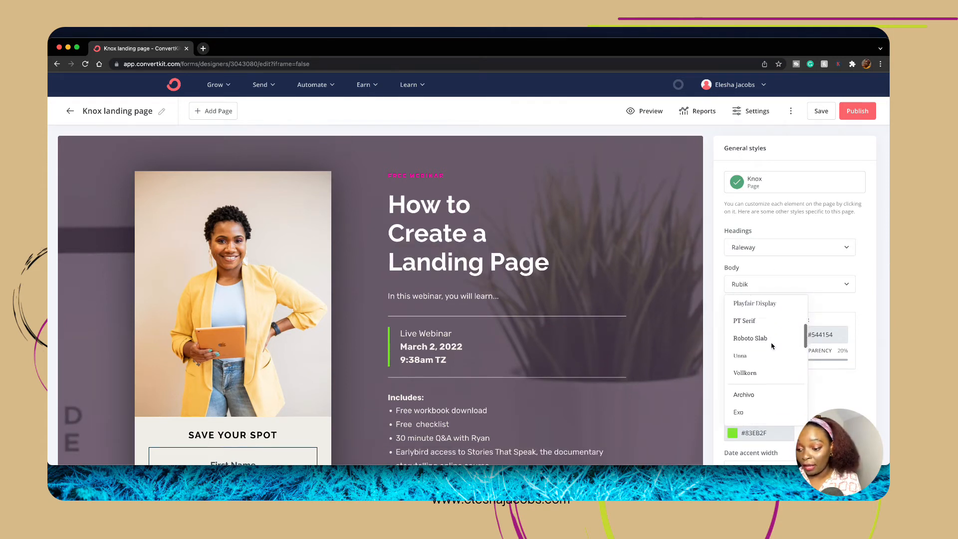
pyautogui.scroll(-6, 772, 346)
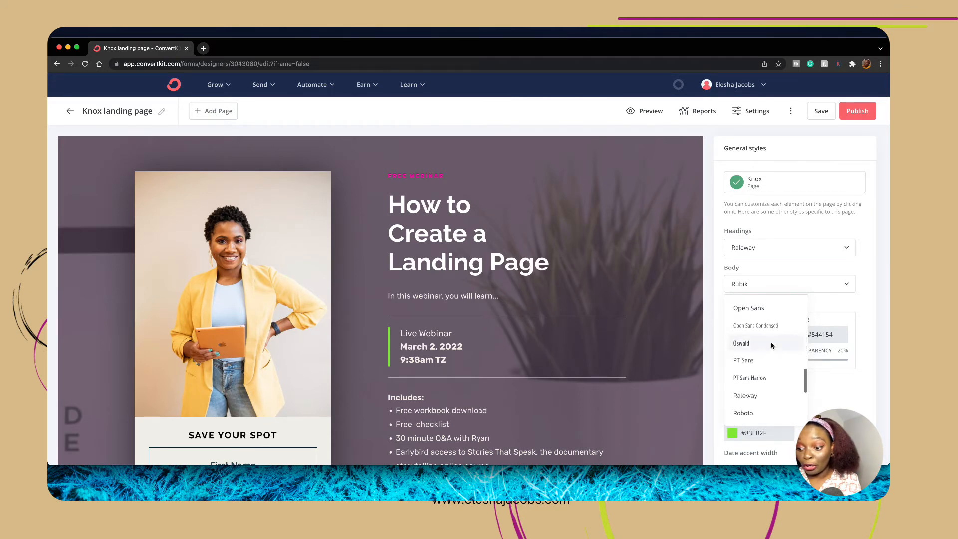
pyautogui.scroll(-3, 760, 376)
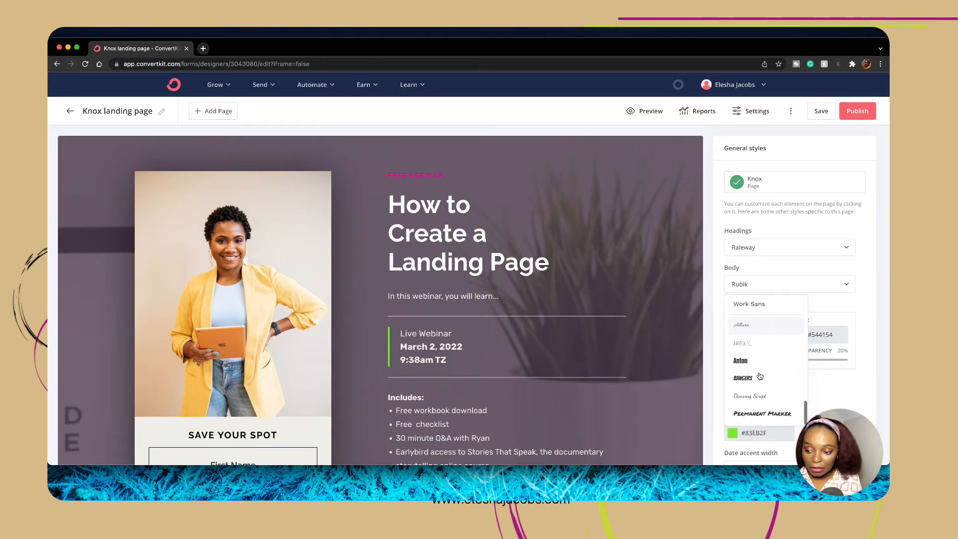
pyautogui.scroll(-3, 531, 333)
pyautogui.scroll(2, 531, 333)
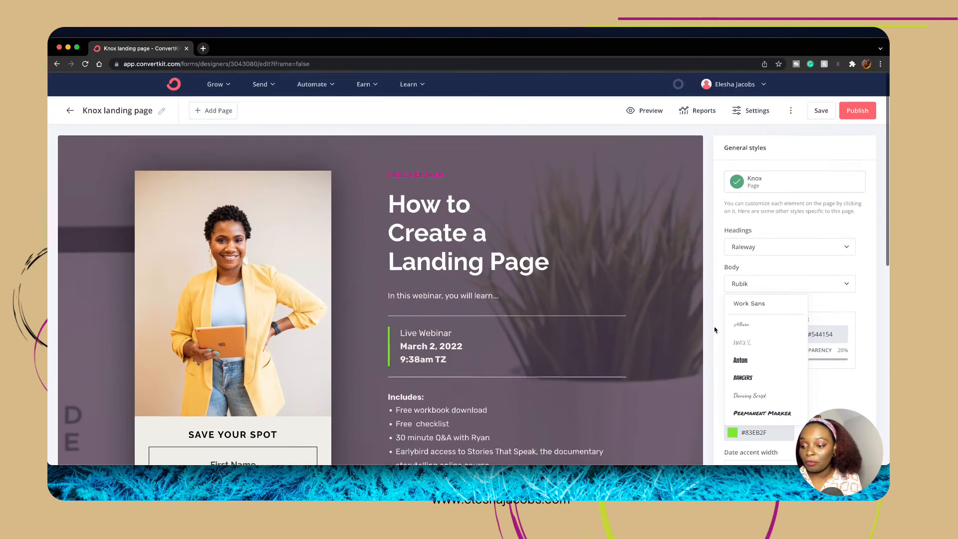
pyautogui.scroll(-8, 769, 362)
pyautogui.scroll(-2, 754, 361)
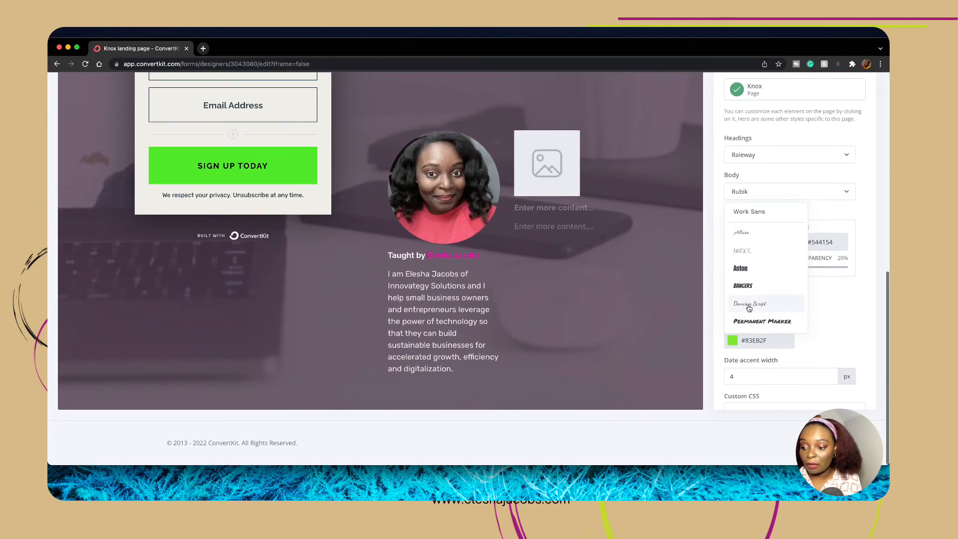
pyautogui.scroll(6, 751, 319)
pyautogui.scroll(2, 751, 310)
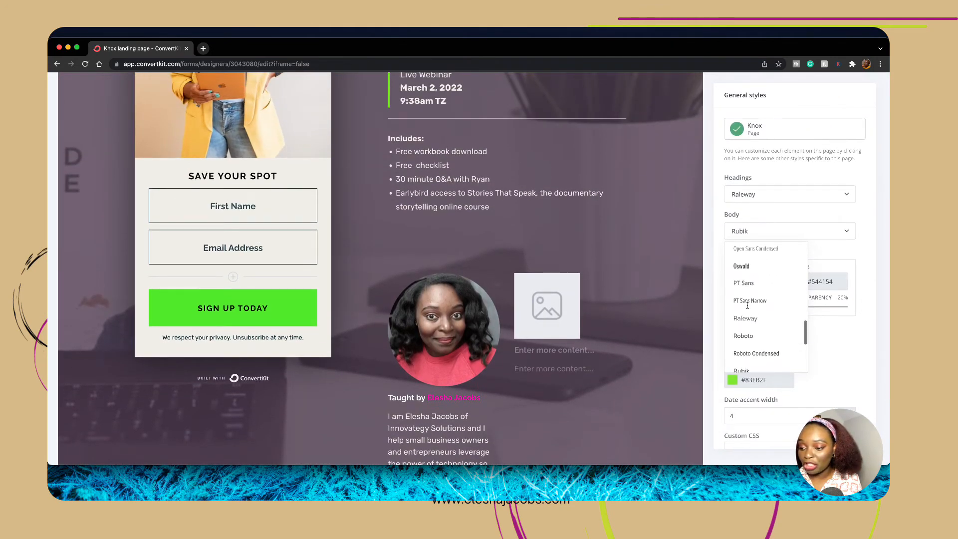
pyautogui.click(764, 336)
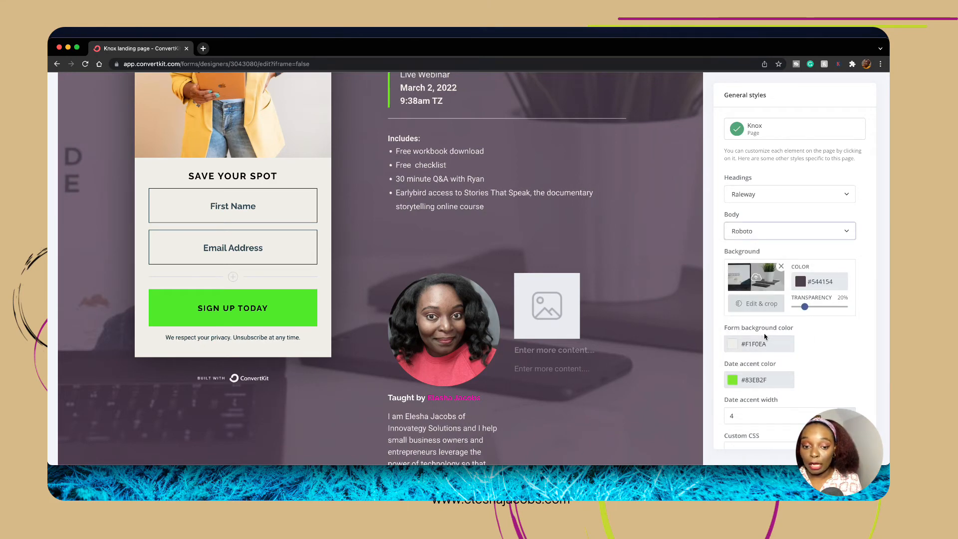
# Rename the landing page as Webinar-Mar.
pyautogui.scroll(6, 462, 276)
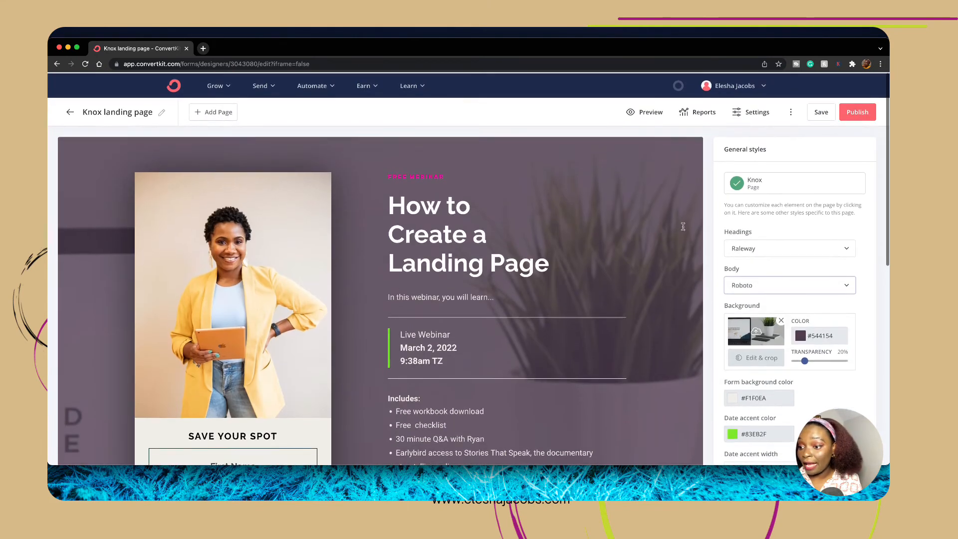
pyautogui.click(129, 112)
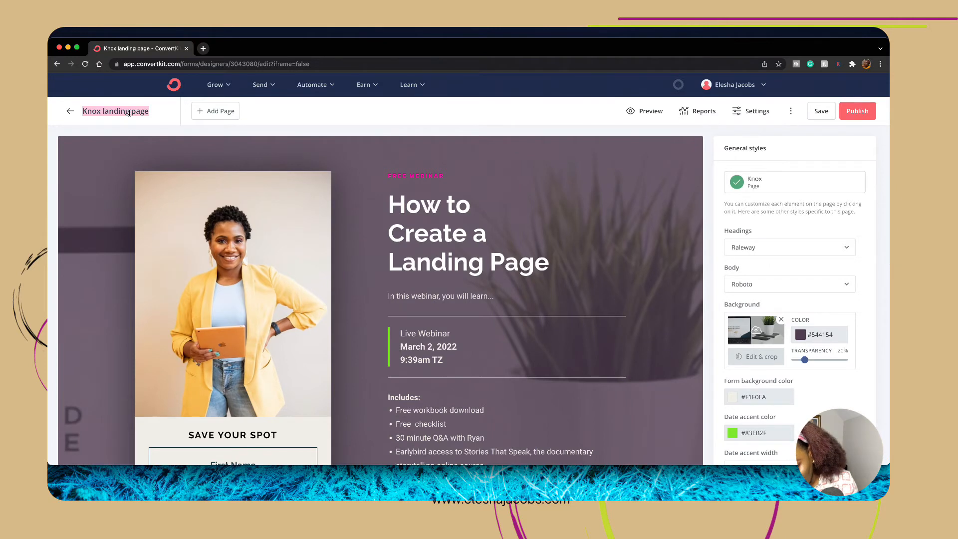
pyautogui.write('W')
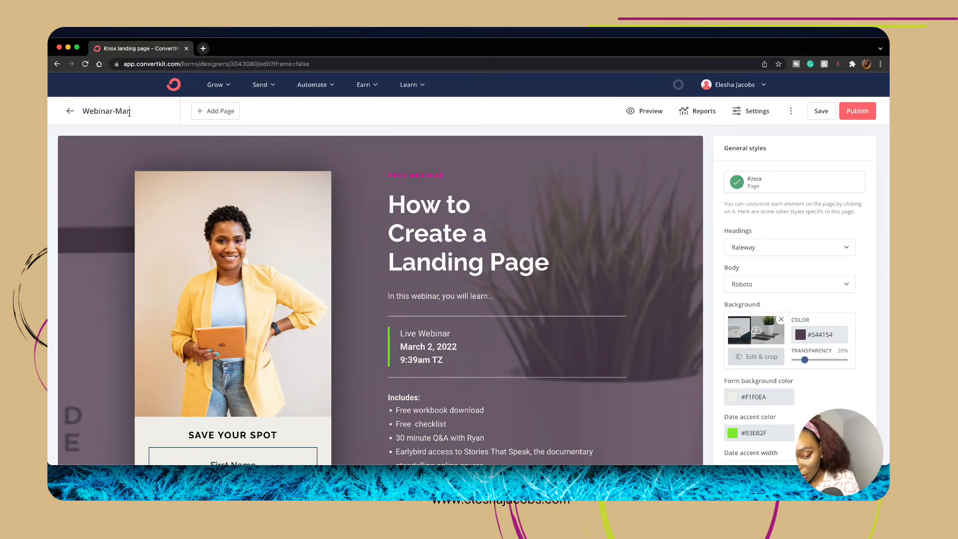
pyautogui.write('ebinar-Mar')
pyautogui.press('Return')
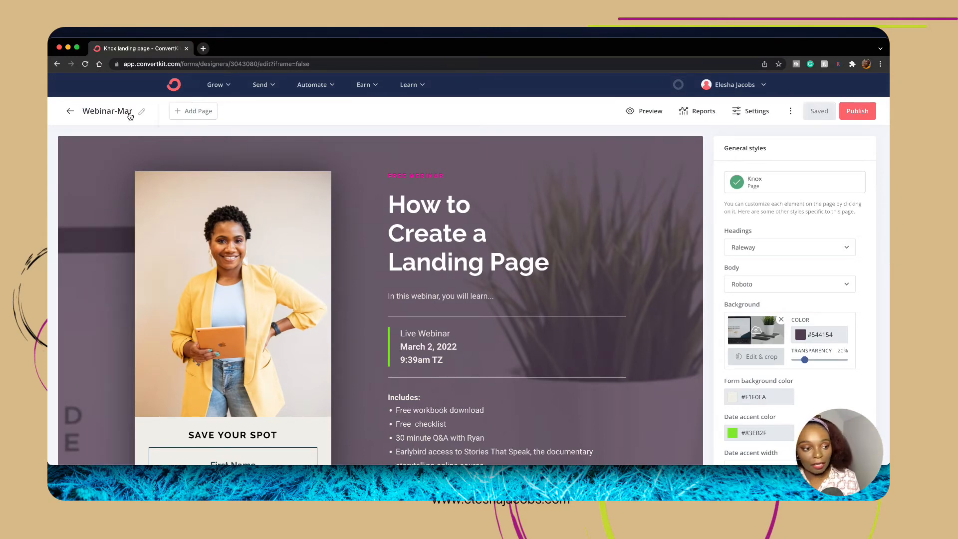
# Add a Thank You page and replace its camera image with the uploaded photo of the woman in the yellow blazer.
pyautogui.click(184, 118)
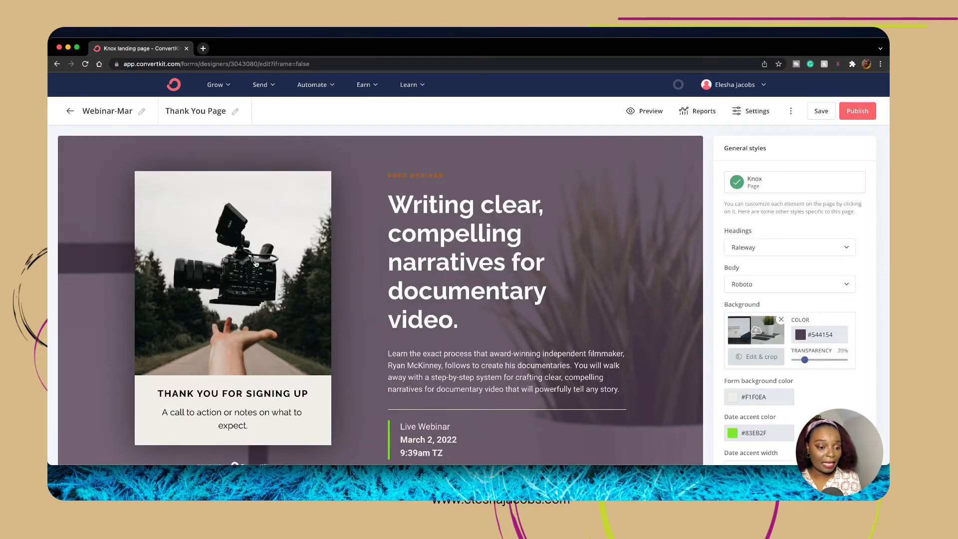
pyautogui.click(229, 277)
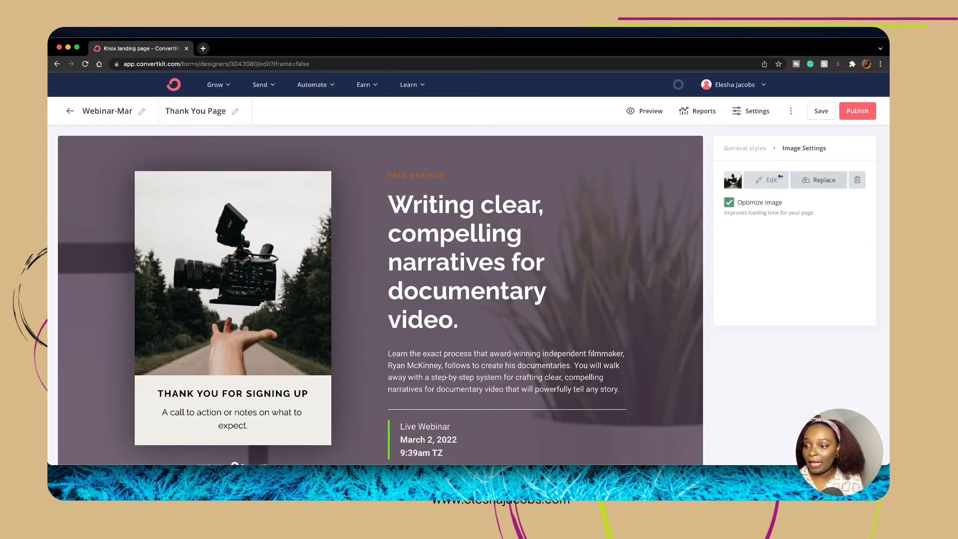
pyautogui.click(818, 180)
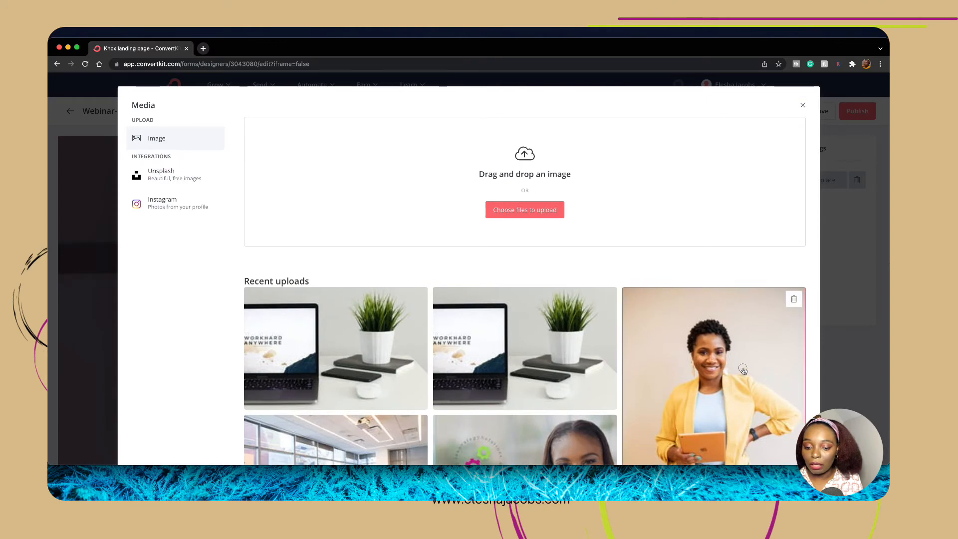
pyautogui.click(740, 359)
# Replace the note under the "Thank you for signing up" heading with "Check your email for details".
pyautogui.scroll(-2, 266, 366)
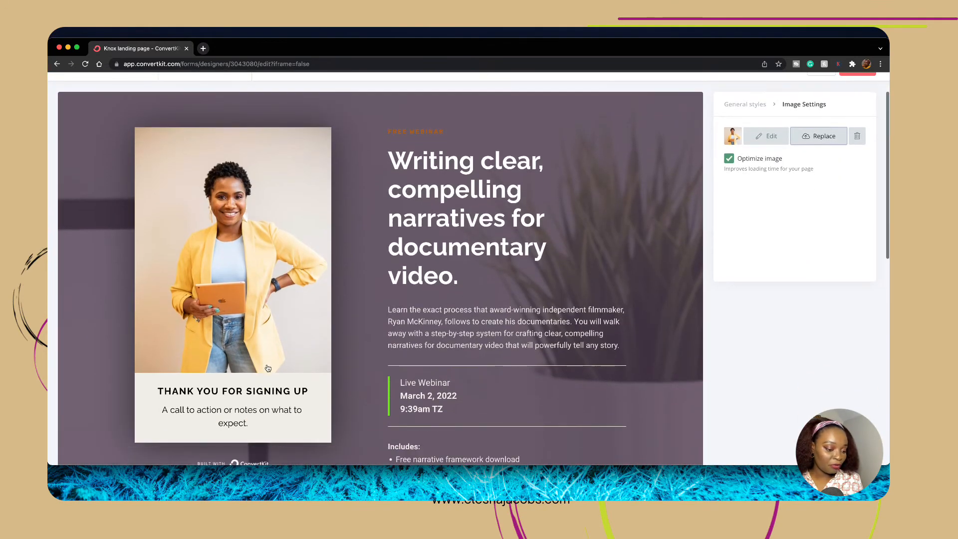
pyautogui.tripleClick(235, 424)
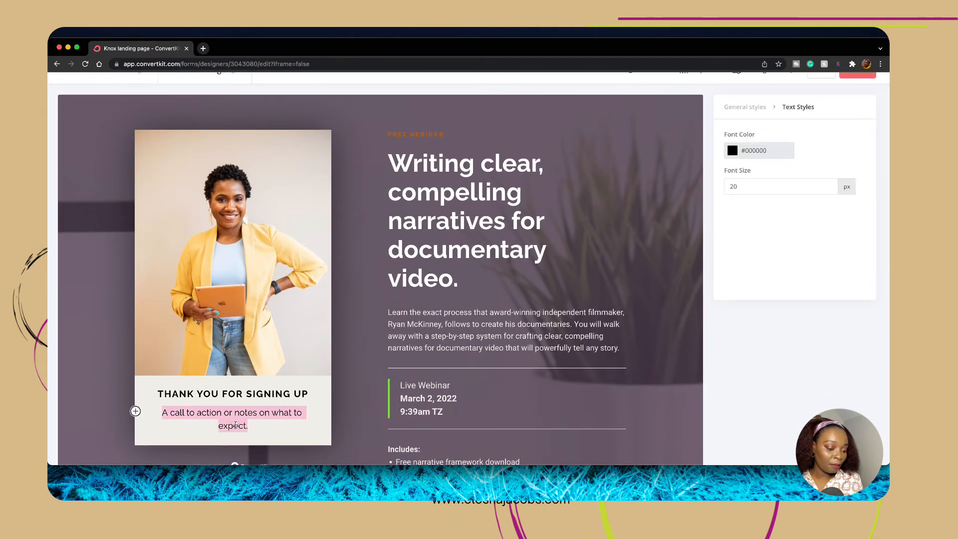
pyautogui.write('Check o')
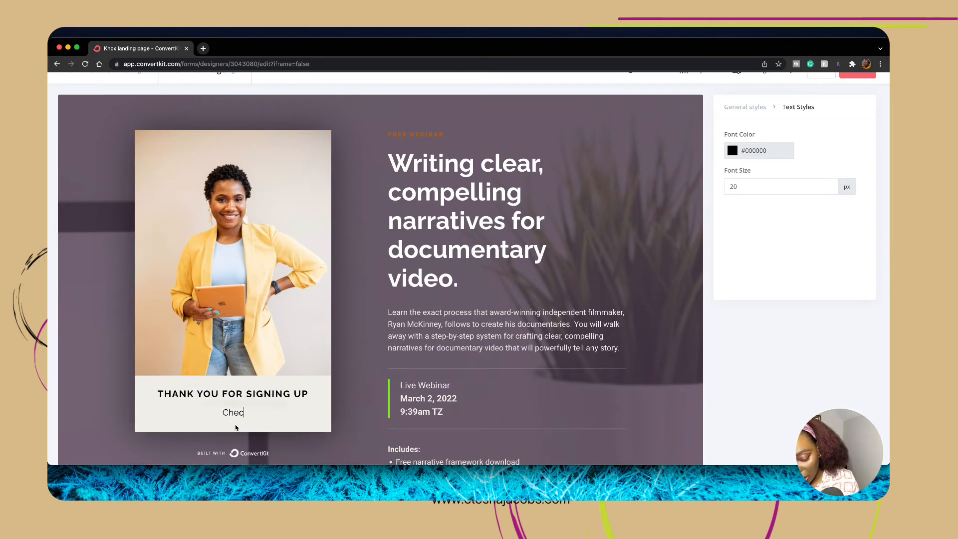
pyautogui.write('you')
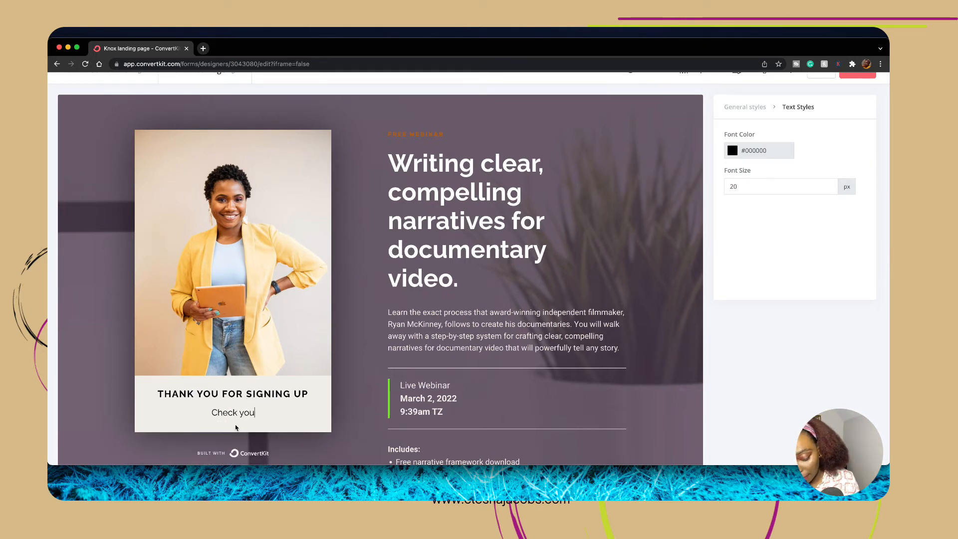
pyautogui.write('r email for de')
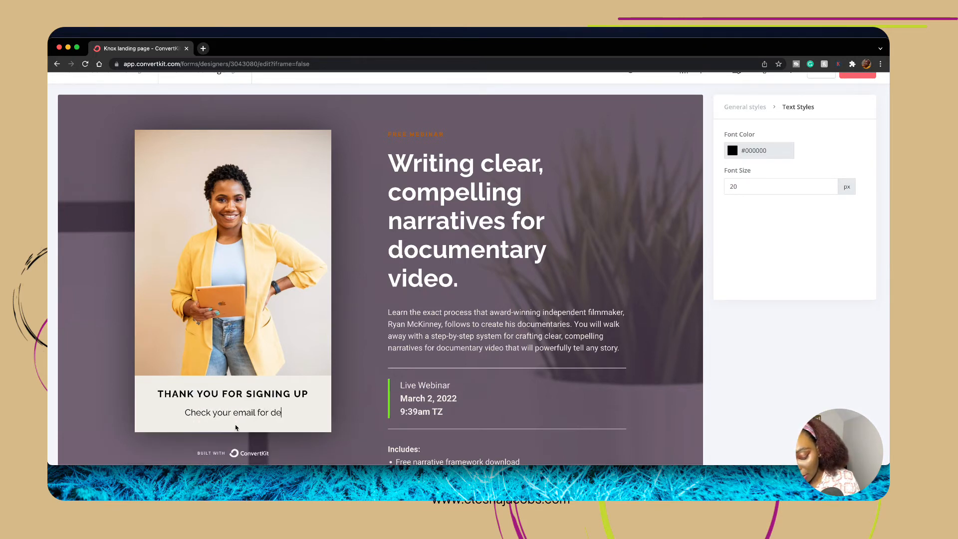
pyautogui.write('tails')
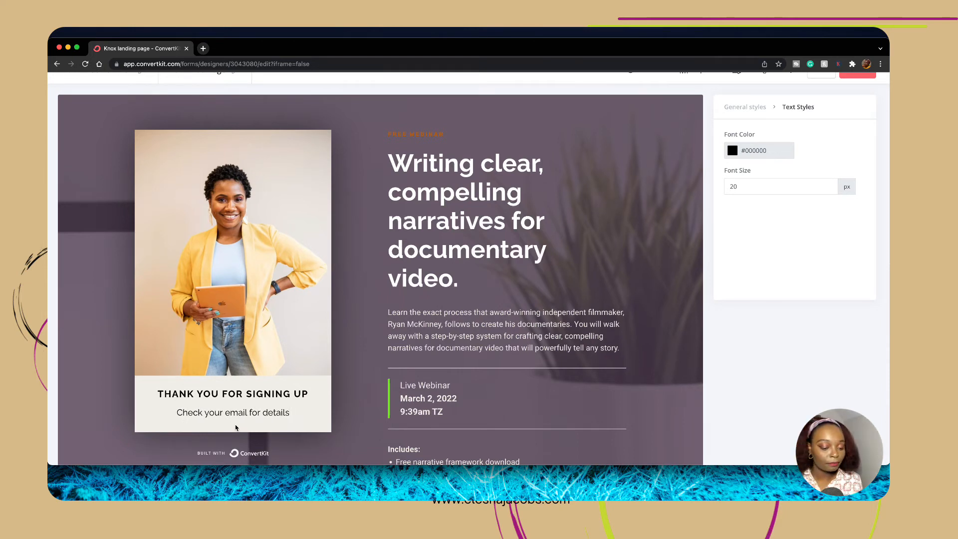
# Change the font color of the FREE WEBINAR preheader on the Thank You page to magenta #e41fd2.
pyautogui.click(416, 244)
pyautogui.scroll(1, 414, 209)
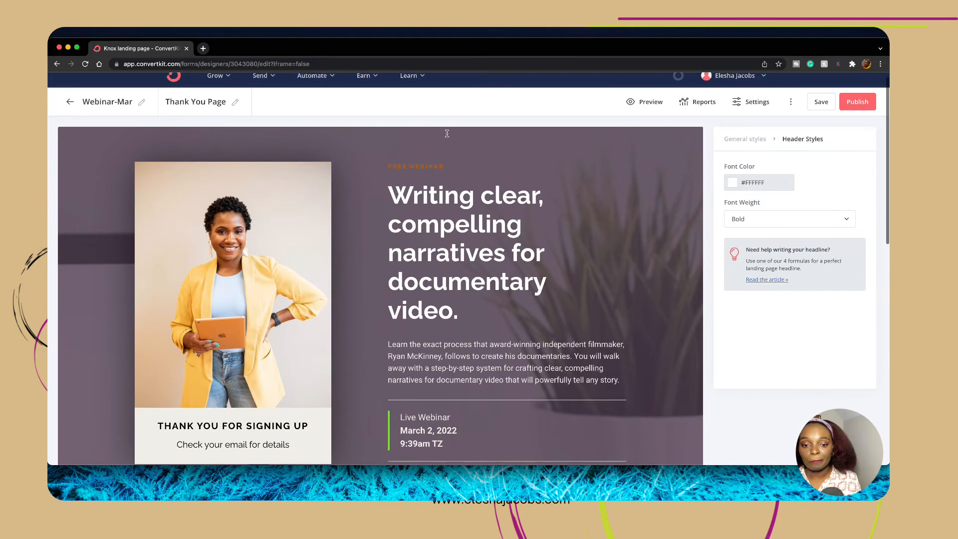
pyautogui.click(413, 166)
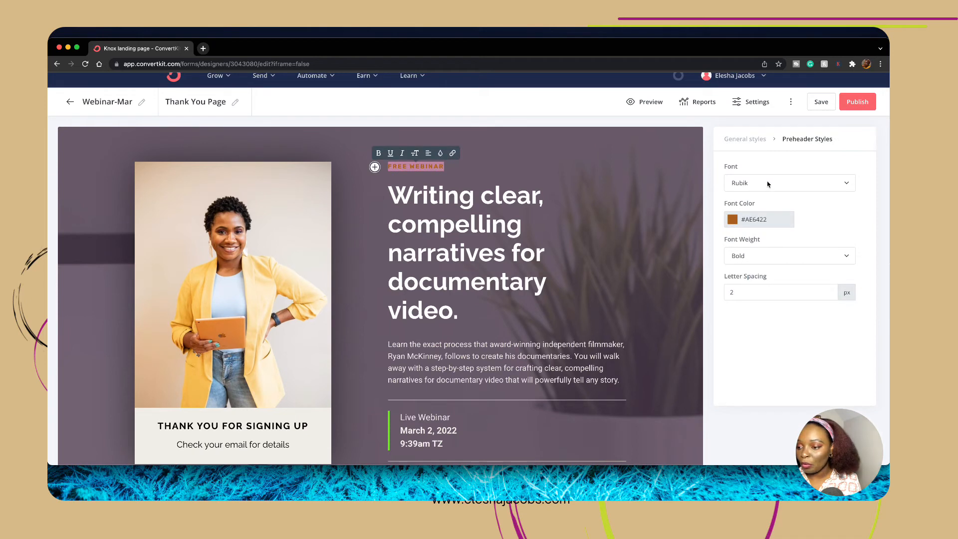
pyautogui.click(740, 220)
pyautogui.click(805, 245)
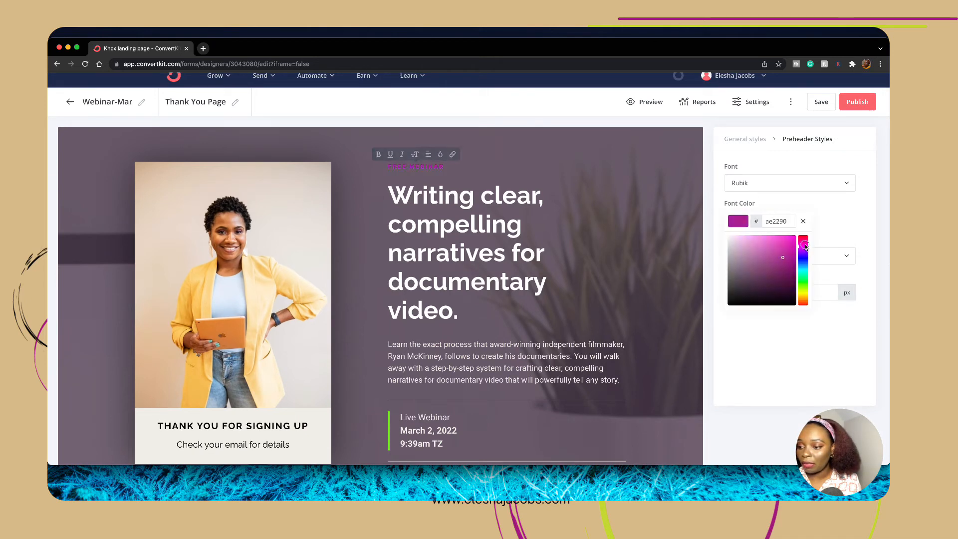
pyautogui.moveTo(805, 247); pyautogui.dragTo(788, 245)
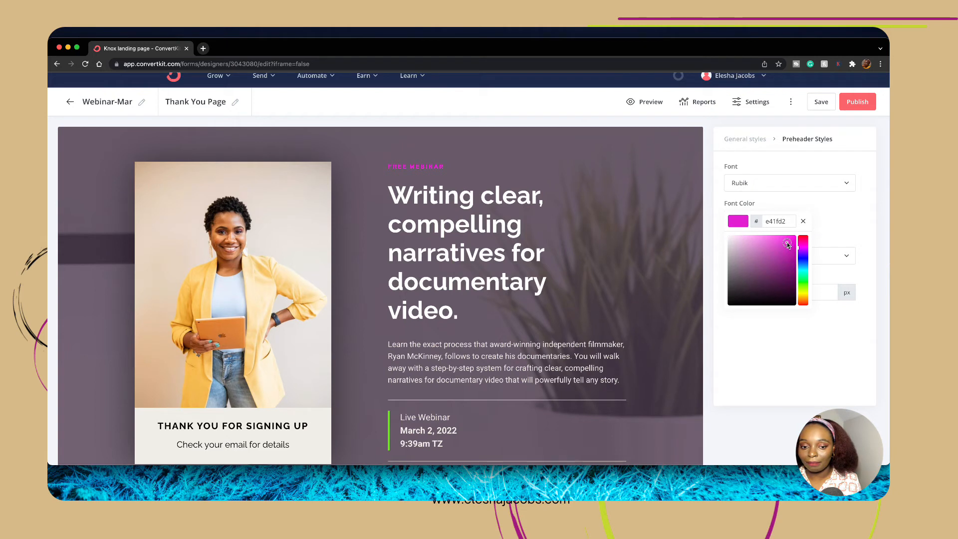
# Replace the Thank You page's main headline with "Boom, You're in!".
pyautogui.tripleClick(432, 240)
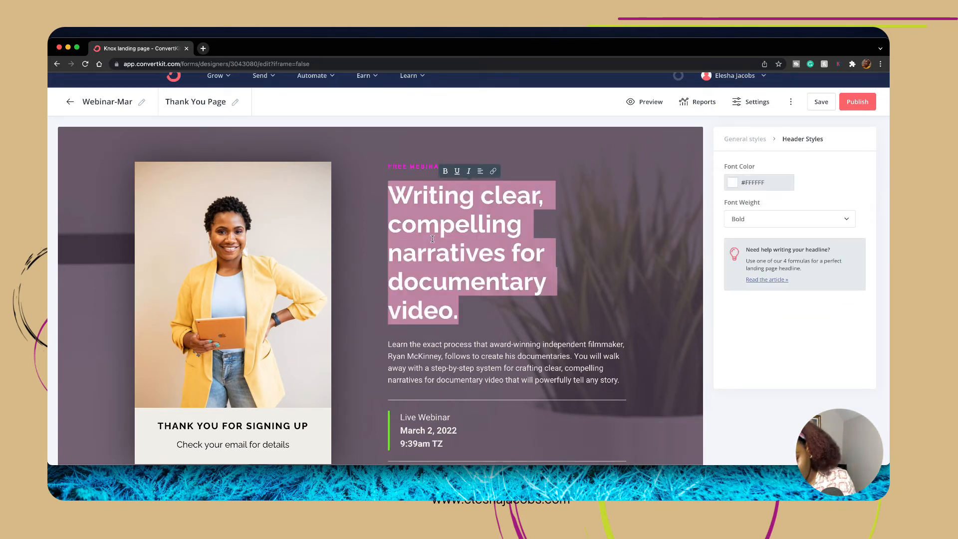
pyautogui.write('Boom')
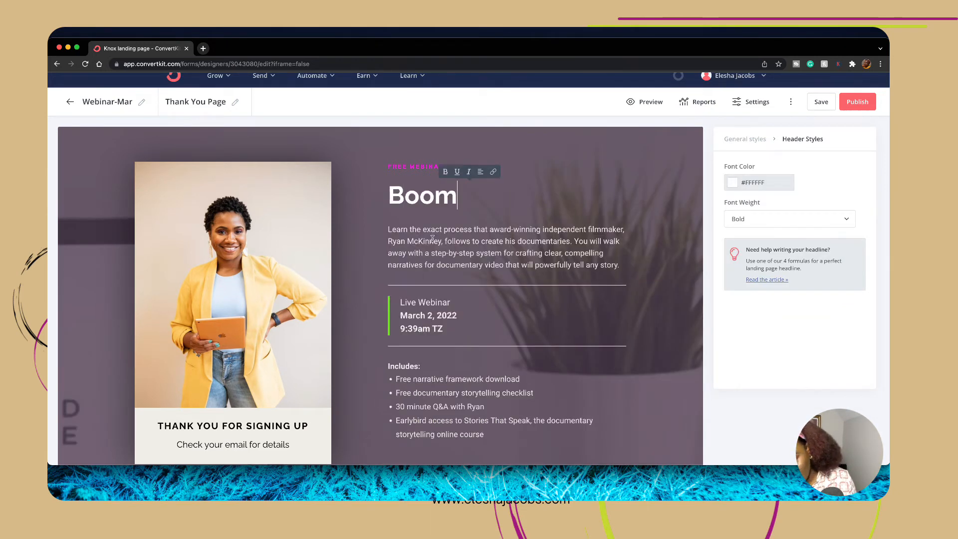
pyautogui.write('! You')
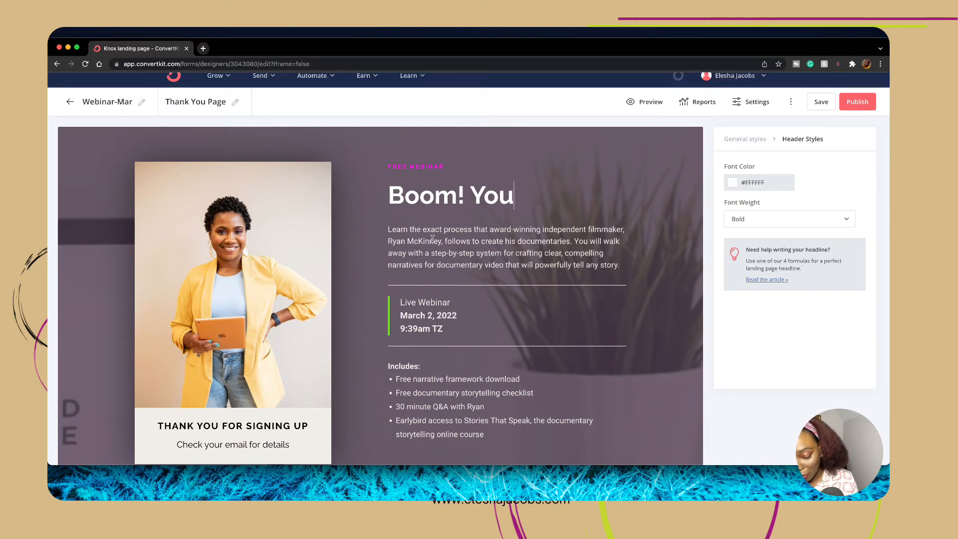
pyautogui.write("'re in!")
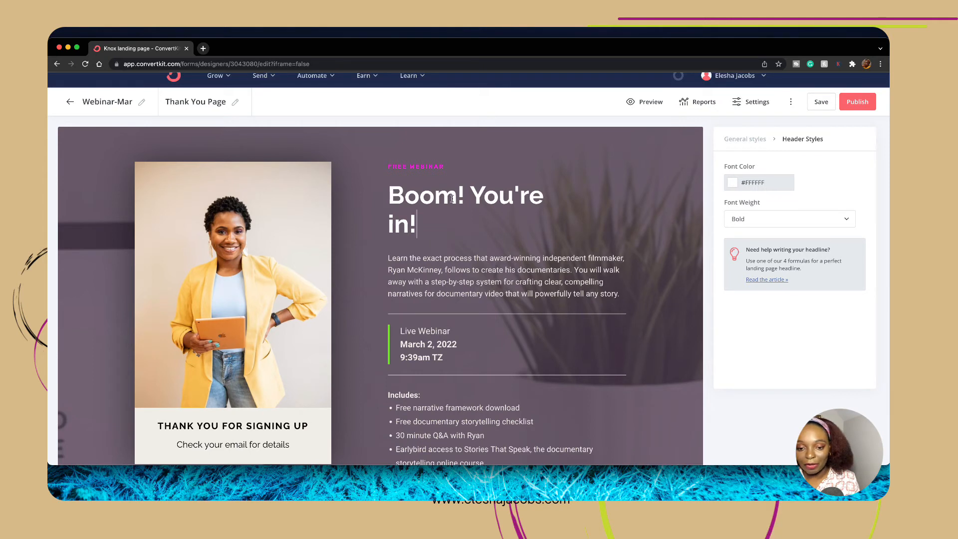
pyautogui.click(470, 202)
pyautogui.press('BackSpace')
pyautogui.write(',')
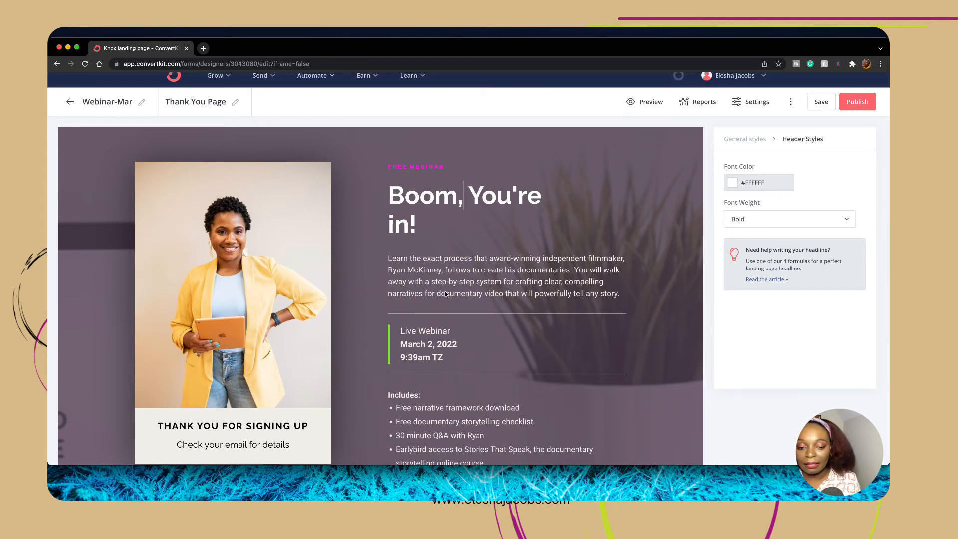
# Delete the placeholder presenter name and lorem ipsum text under the empty image placeholder on the Thank You page.
pyautogui.scroll(-5, 450, 300)
pyautogui.scroll(-1, 445, 291)
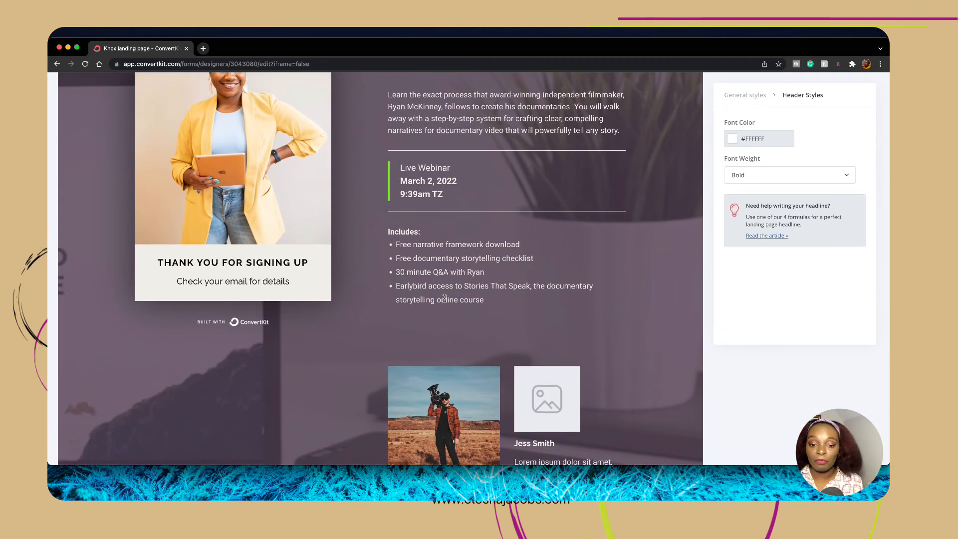
pyautogui.scroll(3, 445, 298)
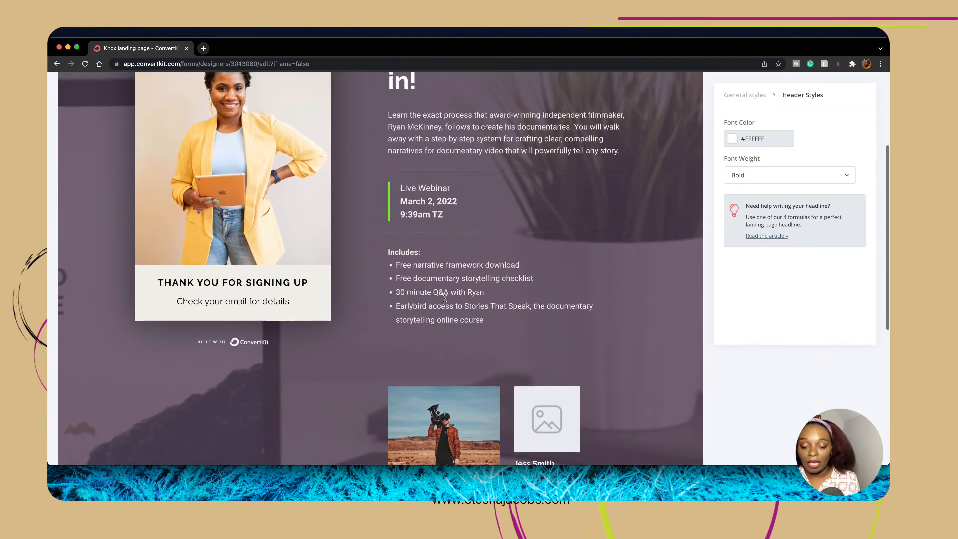
pyautogui.scroll(-6, 445, 299)
pyautogui.scroll(2, 447, 301)
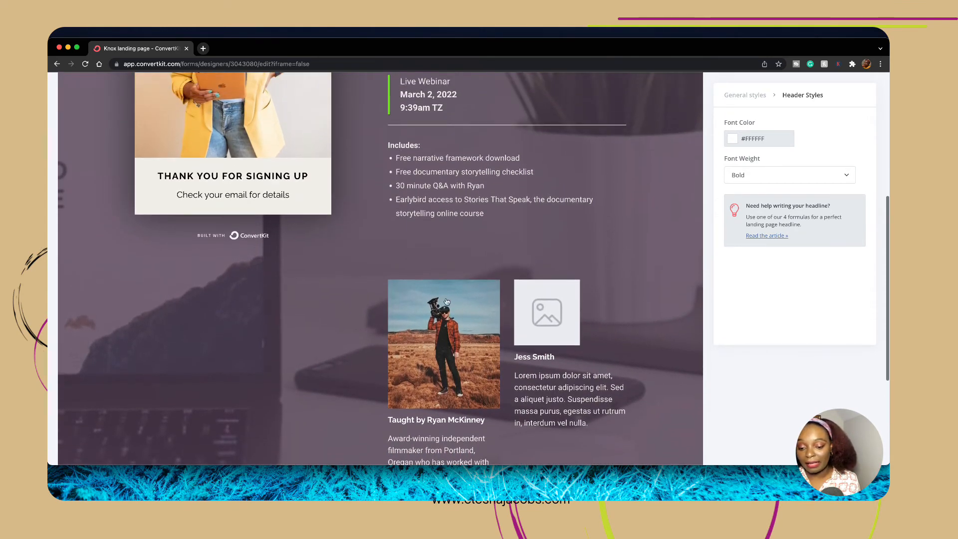
pyautogui.click(567, 389)
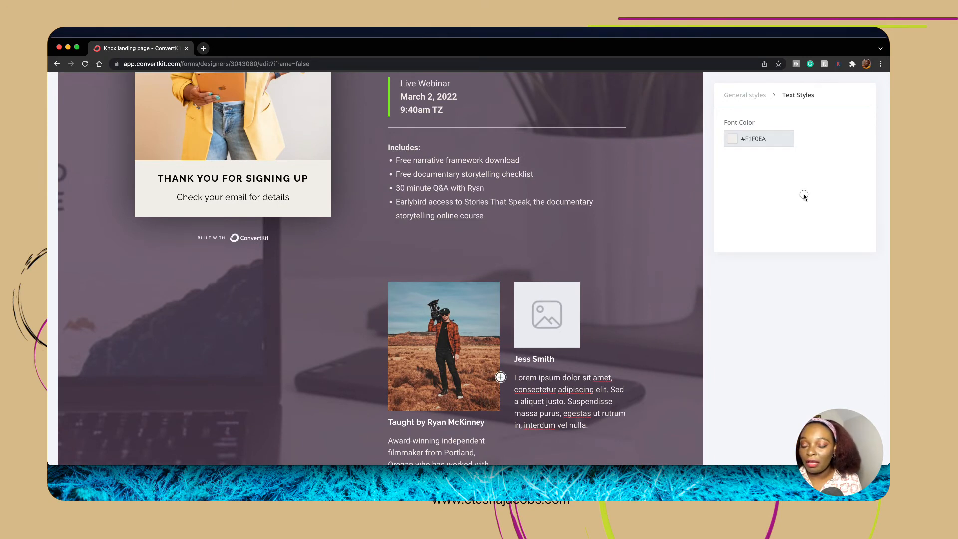
pyautogui.moveTo(590, 426); pyautogui.dragTo(500, 373)
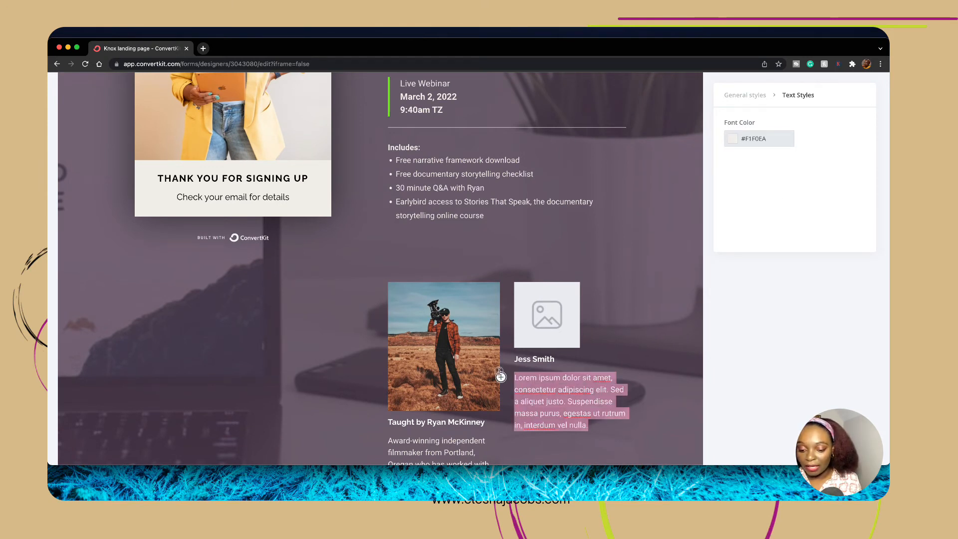
pyautogui.press('BackSpace')
pyautogui.moveTo(559, 362); pyautogui.dragTo(514, 360)
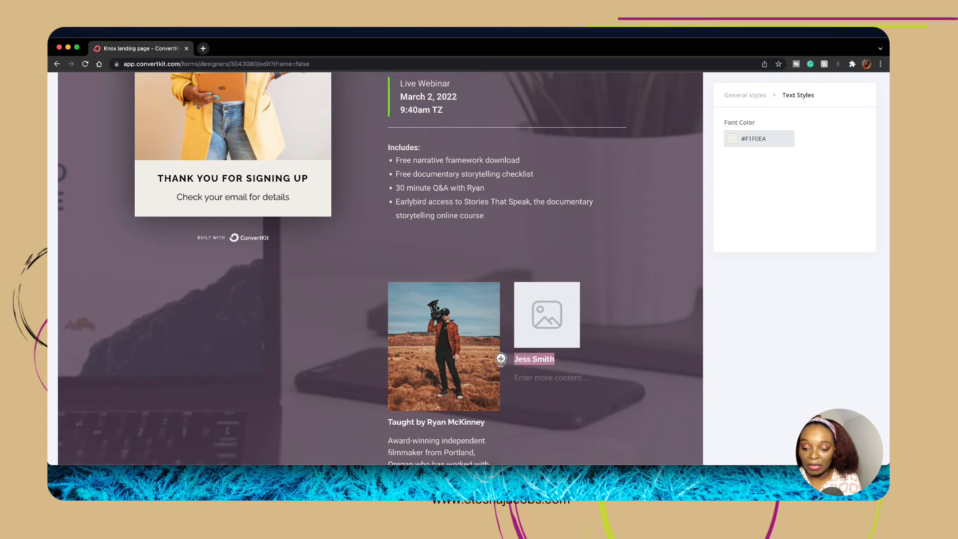
pyautogui.press('BackSpace')
pyautogui.click(526, 309)
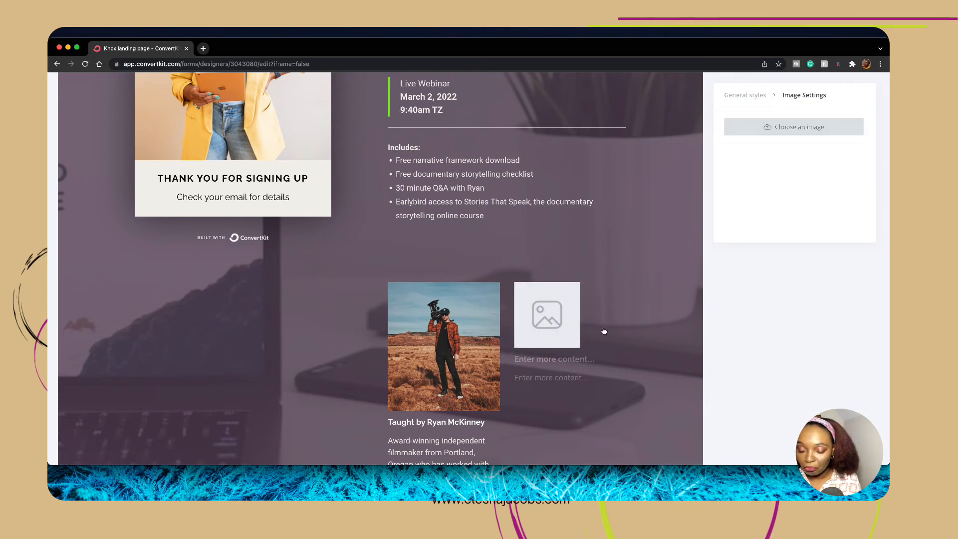
# Delete the filmmaker's bio, the "Taught by" heading and his photo from the presenter section of the Thank You page.
pyautogui.scroll(-3, 557, 369)
pyautogui.scroll(-4, 482, 450)
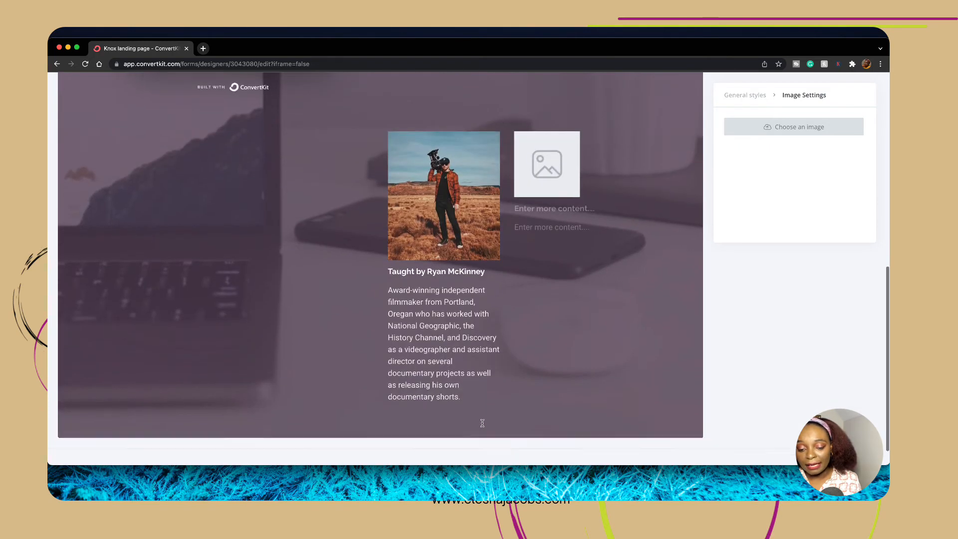
pyautogui.moveTo(460, 370); pyautogui.dragTo(385, 206)
pyautogui.press('BackSpace')
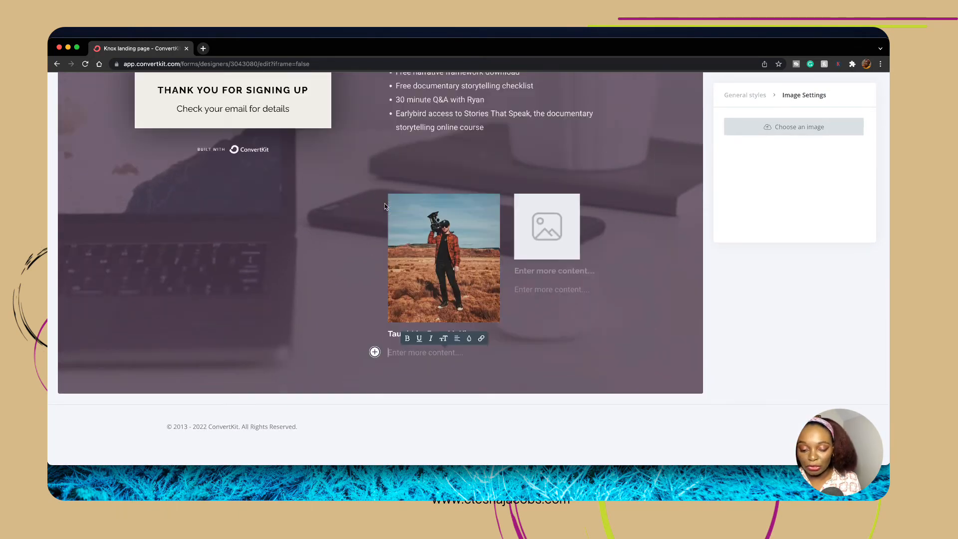
pyautogui.moveTo(491, 354); pyautogui.dragTo(382, 344)
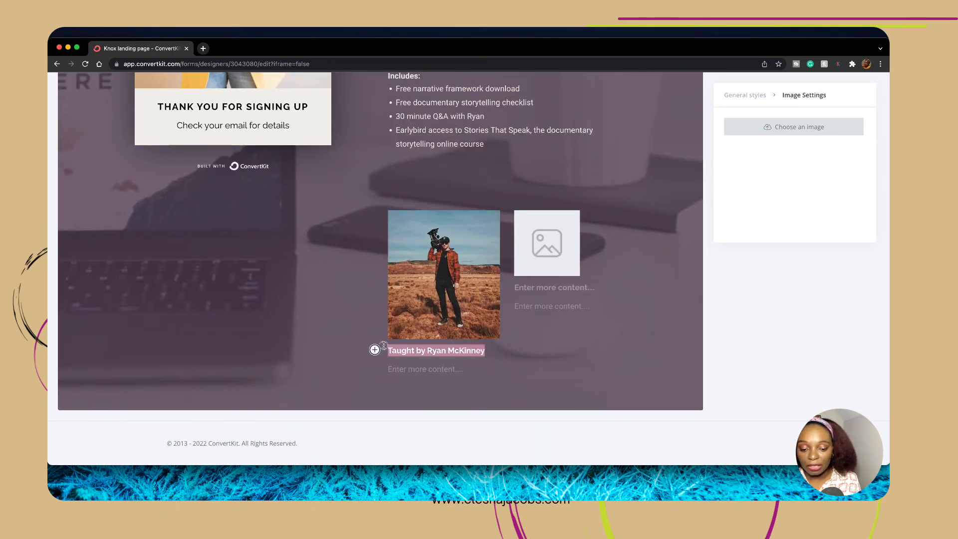
pyautogui.press('BackSpace')
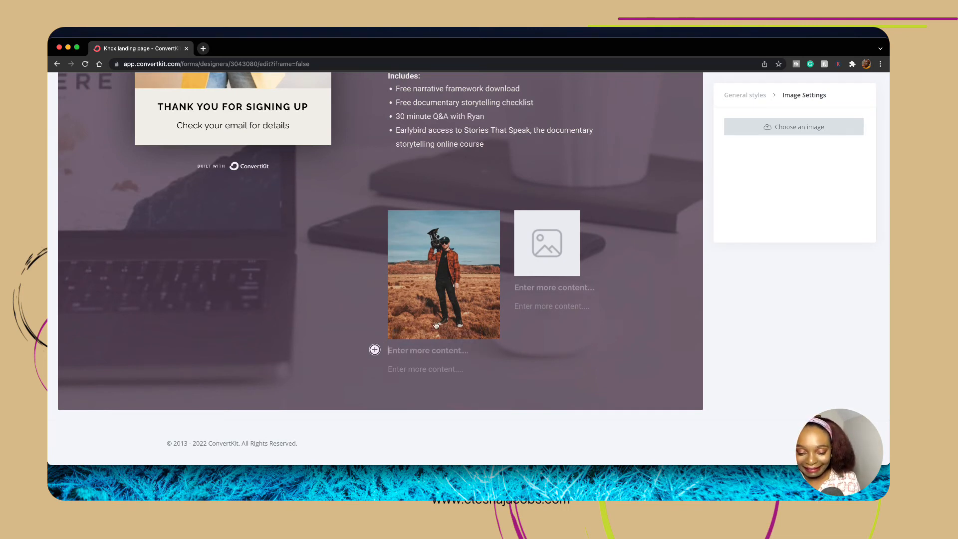
pyautogui.click(456, 319)
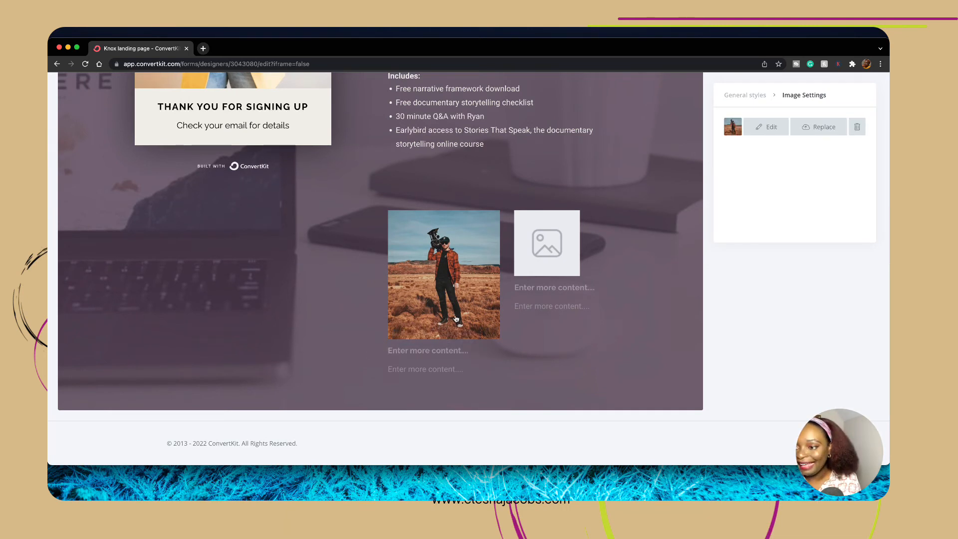
pyautogui.click(857, 127)
# Add a plain text line reading "Connect on social" below the Includes bullet list.
pyautogui.scroll(5, 559, 298)
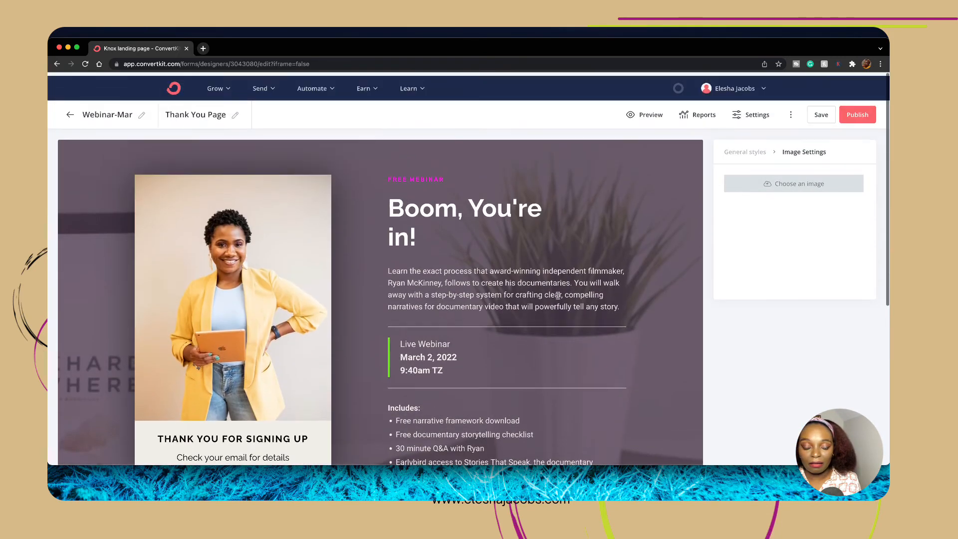
pyautogui.scroll(-2, 559, 299)
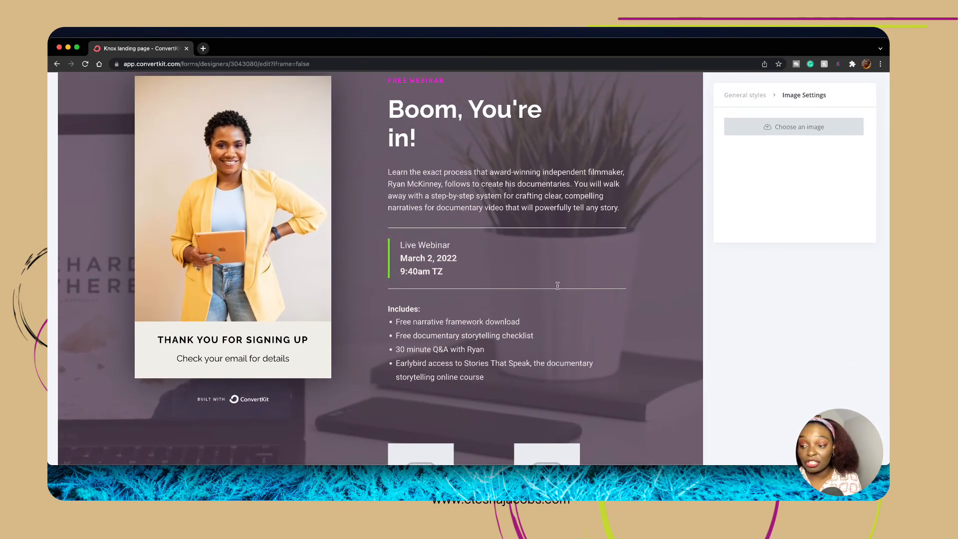
pyautogui.scroll(3, 620, 292)
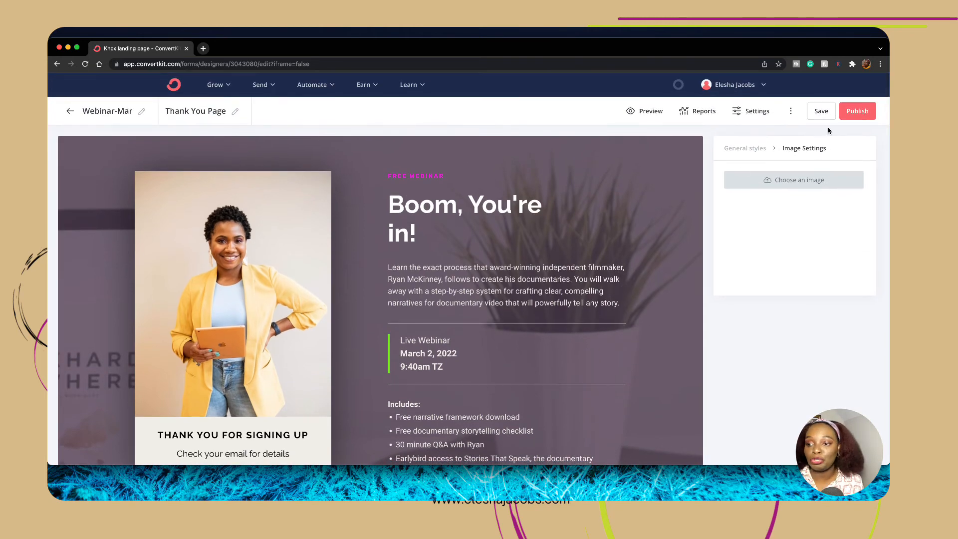
pyautogui.scroll(-5, 534, 330)
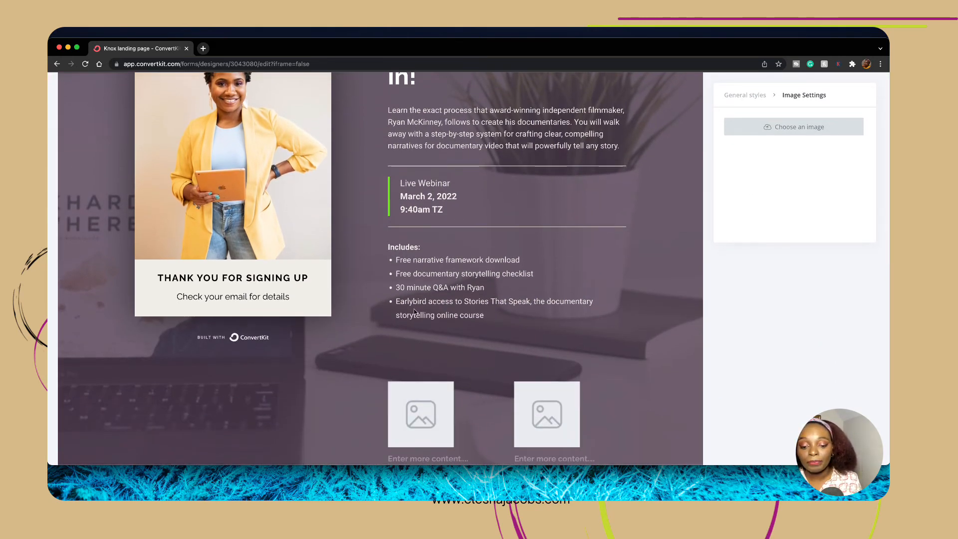
pyautogui.click(408, 315)
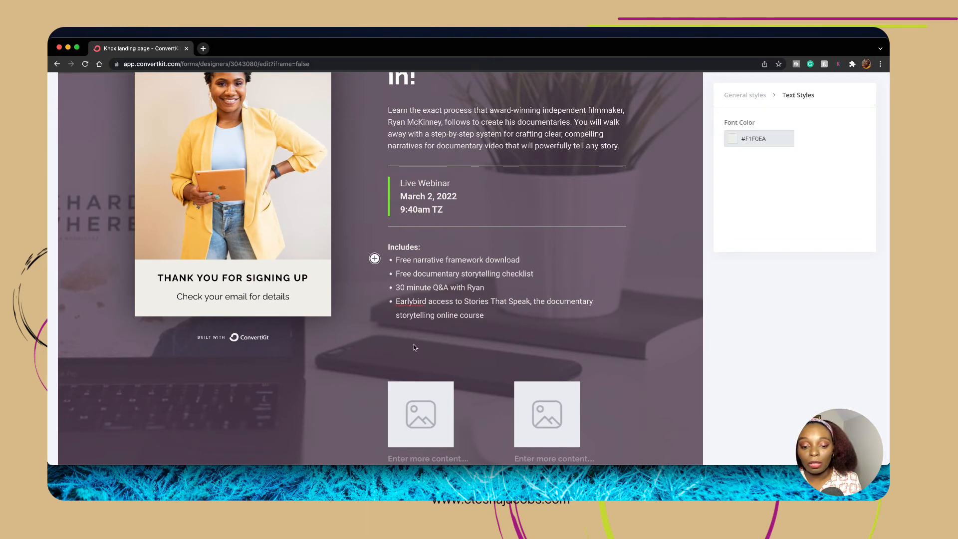
pyautogui.press('Return')
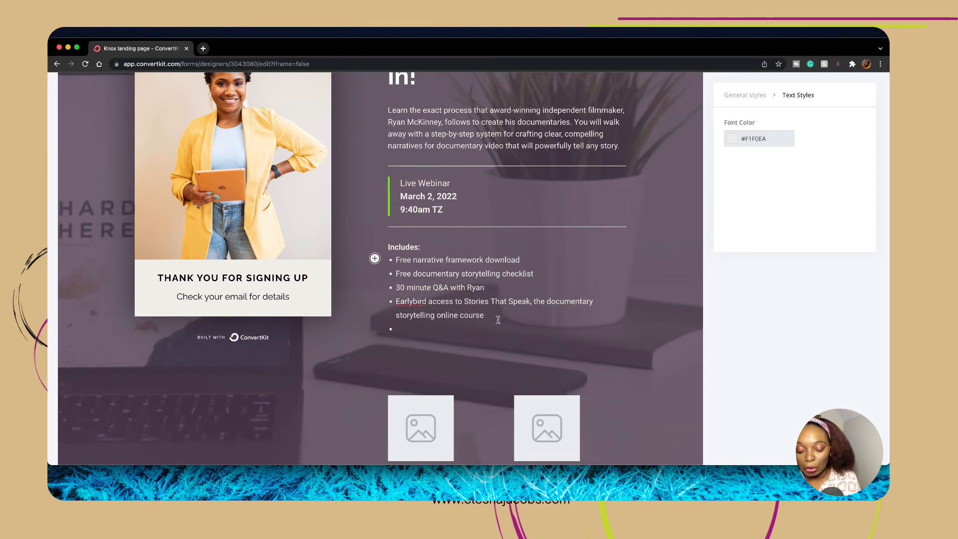
pyautogui.press('Return')
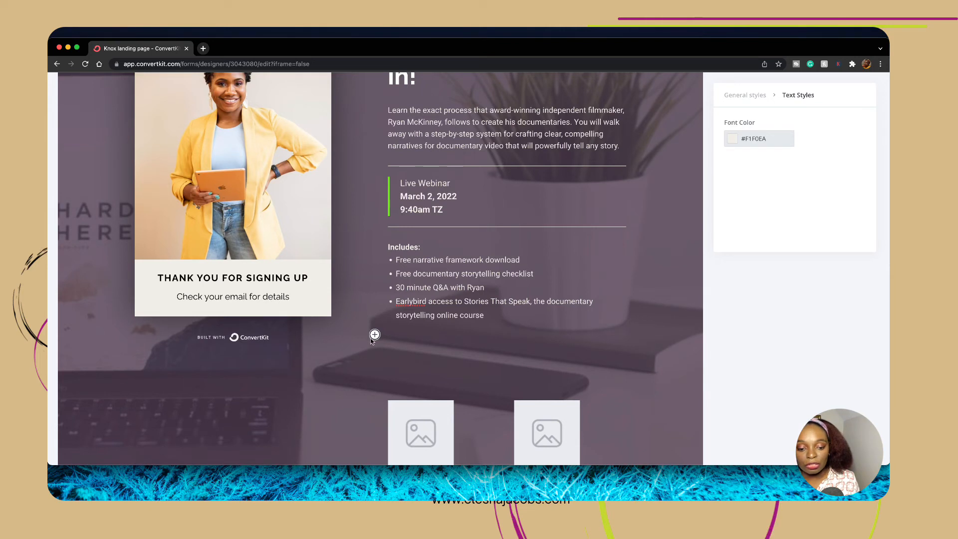
pyautogui.write('Connec')
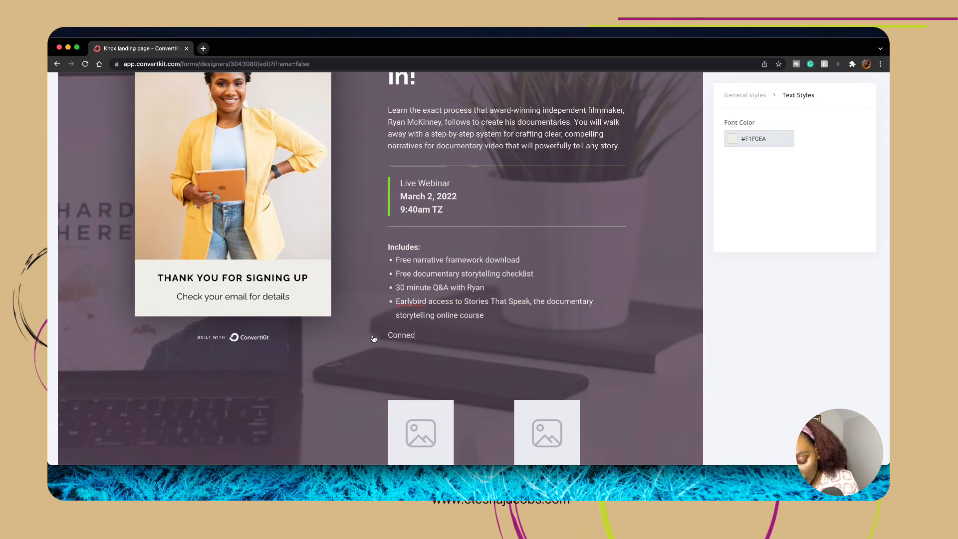
pyautogui.write('t with')
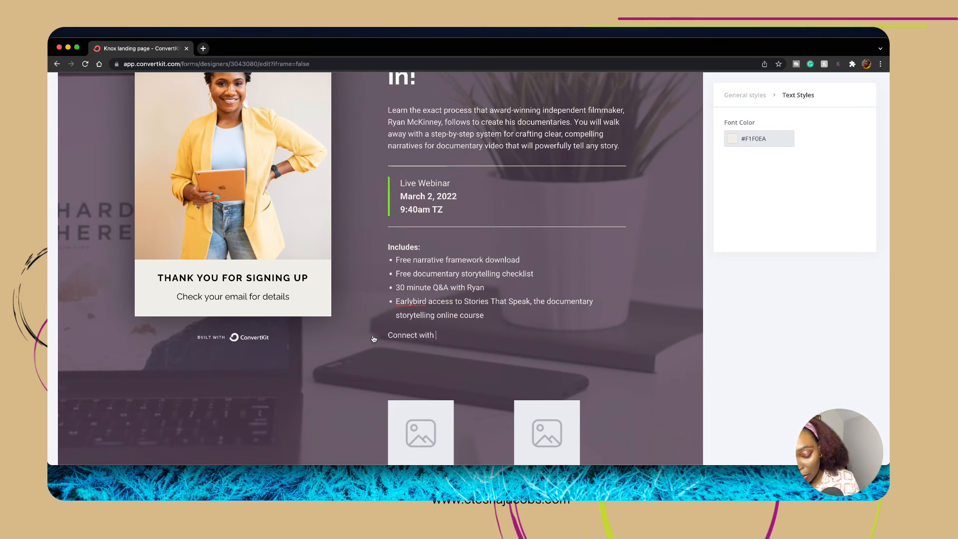
pyautogui.press('BackSpace')
pyautogui.press('BackSpace')
pyautogui.press('BackSpace')
pyautogui.press('BackSpace')
pyautogui.write('o')
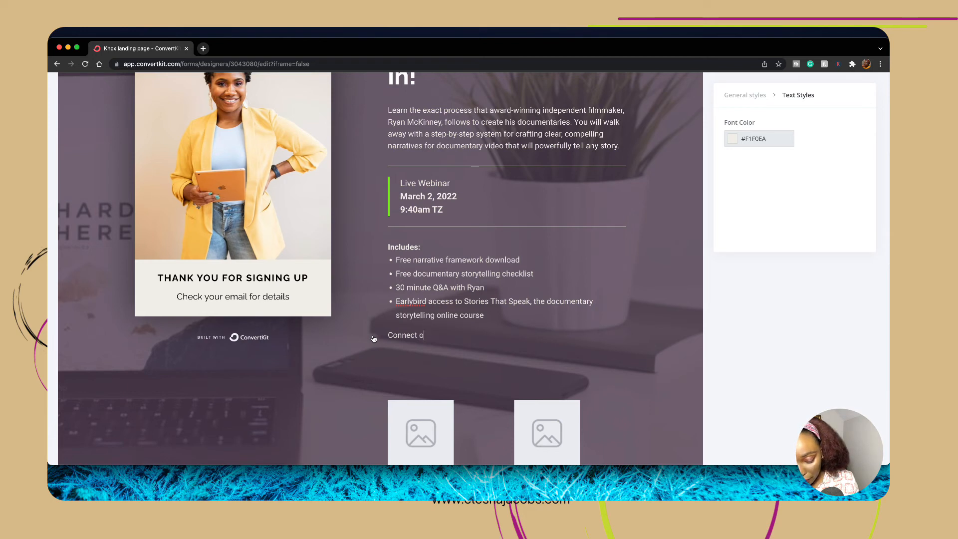
pyautogui.write('n social')
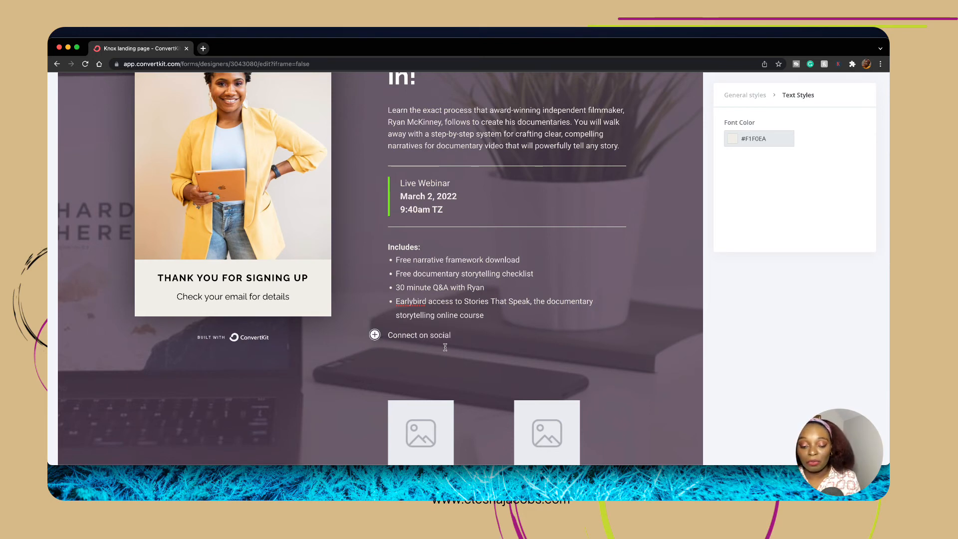
# Look through the content elements that can be inserted on a new line below "Connect on social".
pyautogui.press('Return')
pyautogui.click(375, 354)
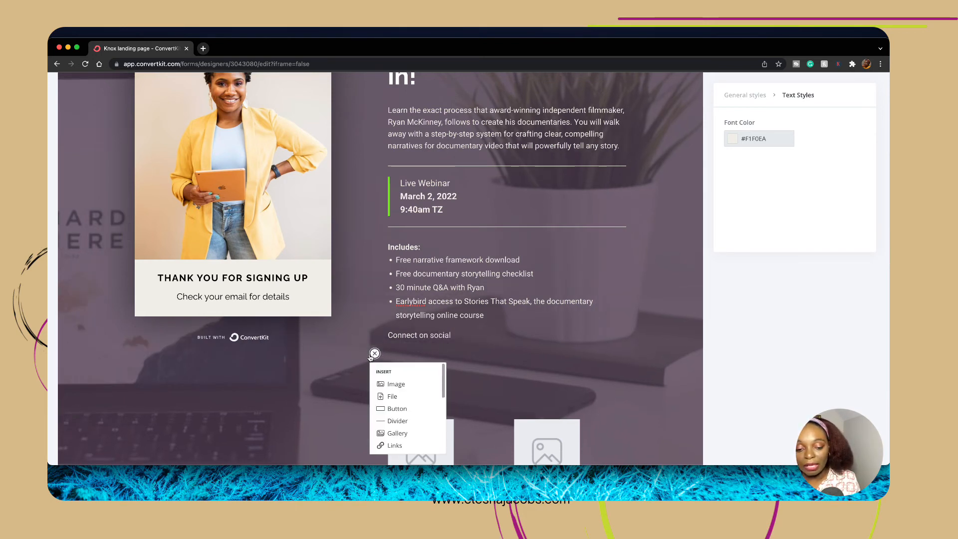
pyautogui.scroll(-3, 411, 403)
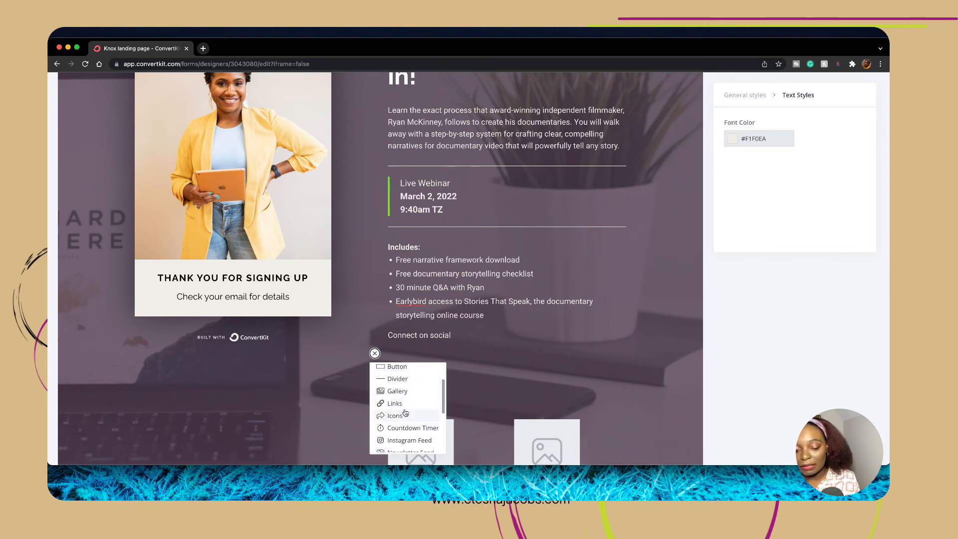
pyautogui.scroll(-3, 412, 425)
pyautogui.scroll(-3, 409, 426)
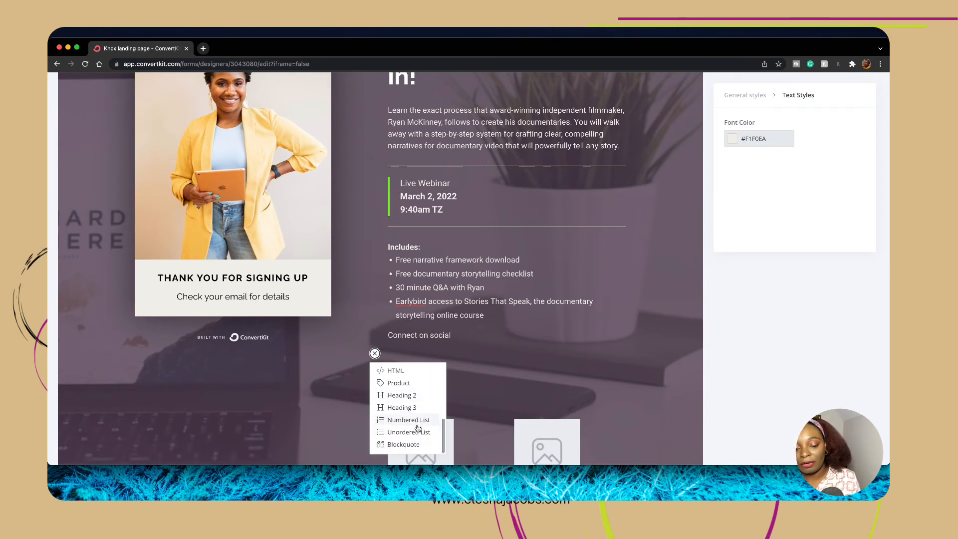
pyautogui.click(752, 408)
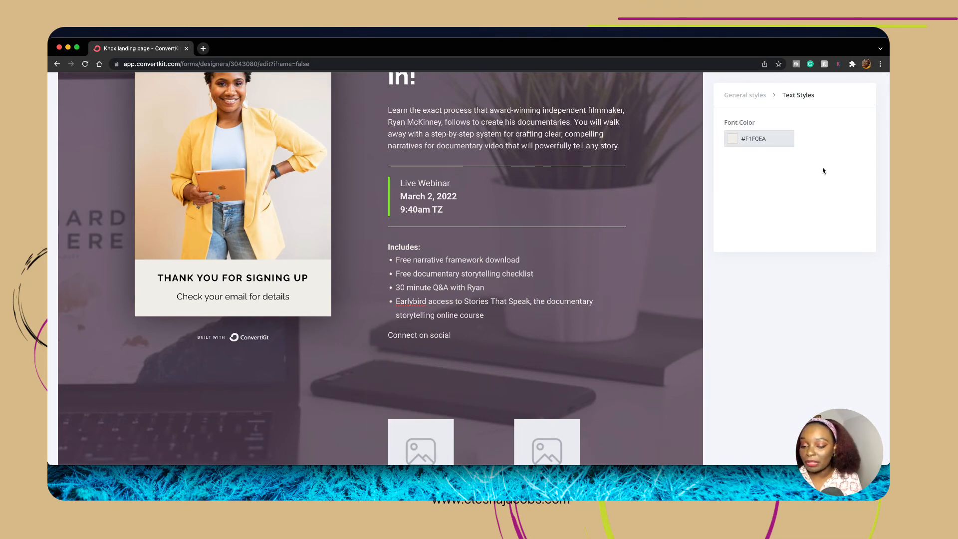
# Set the landing page settings to redirect visitors to the thank you page when they subscribe.
pyautogui.scroll(4, 551, 343)
pyautogui.scroll(-1, 582, 362)
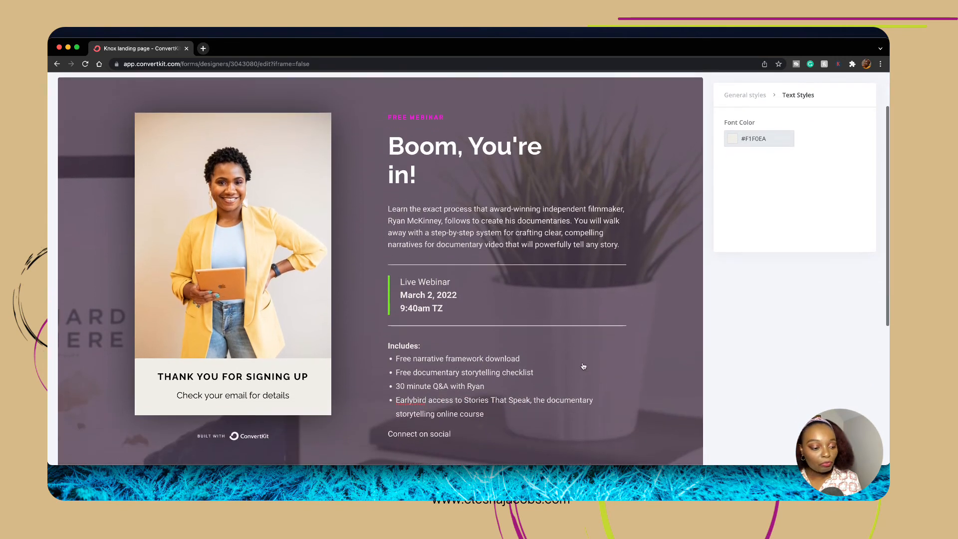
pyautogui.scroll(2, 583, 364)
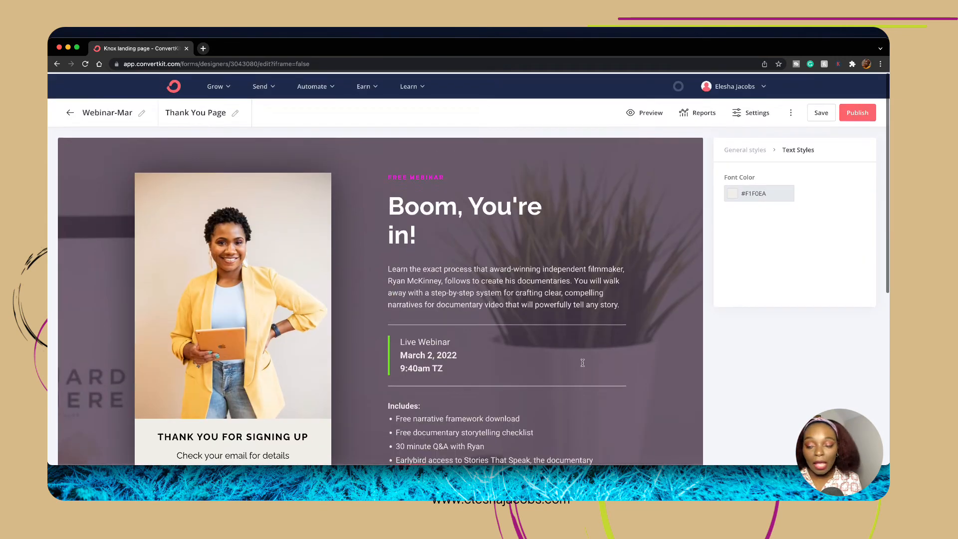
pyautogui.click(758, 112)
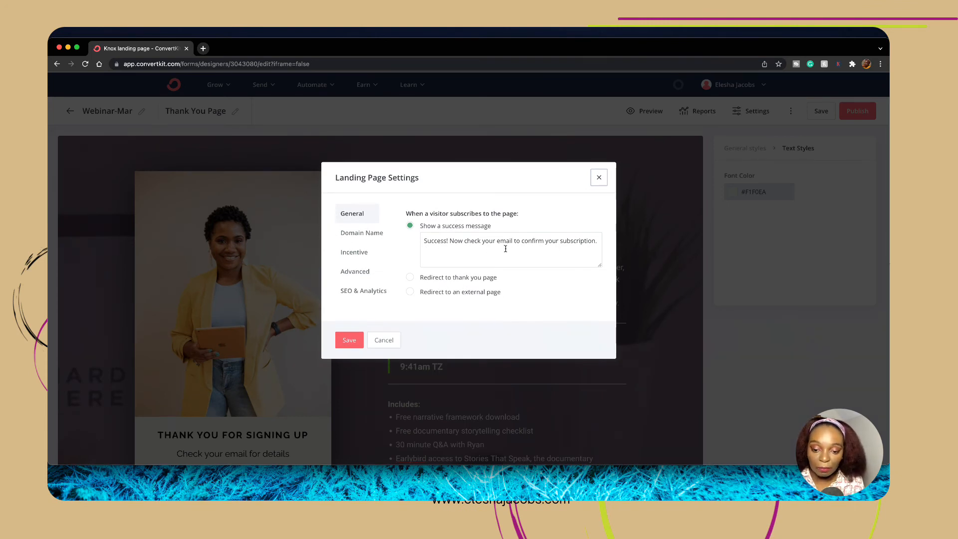
pyautogui.moveTo(424, 243); pyautogui.dragTo(597, 243)
pyautogui.click(419, 279)
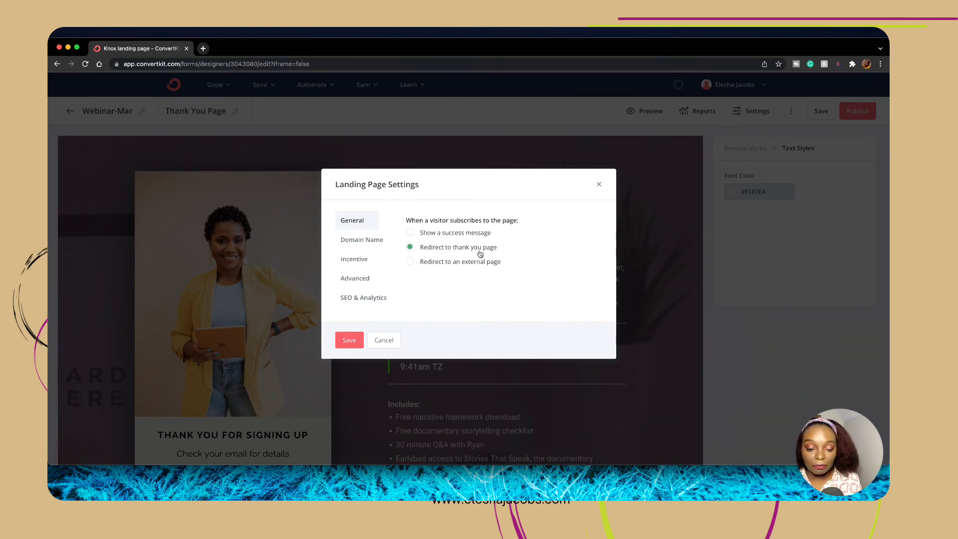
# Add a page URL ending in "webinar" for the landing page on the account's ck.page custom domain.
pyautogui.click(363, 242)
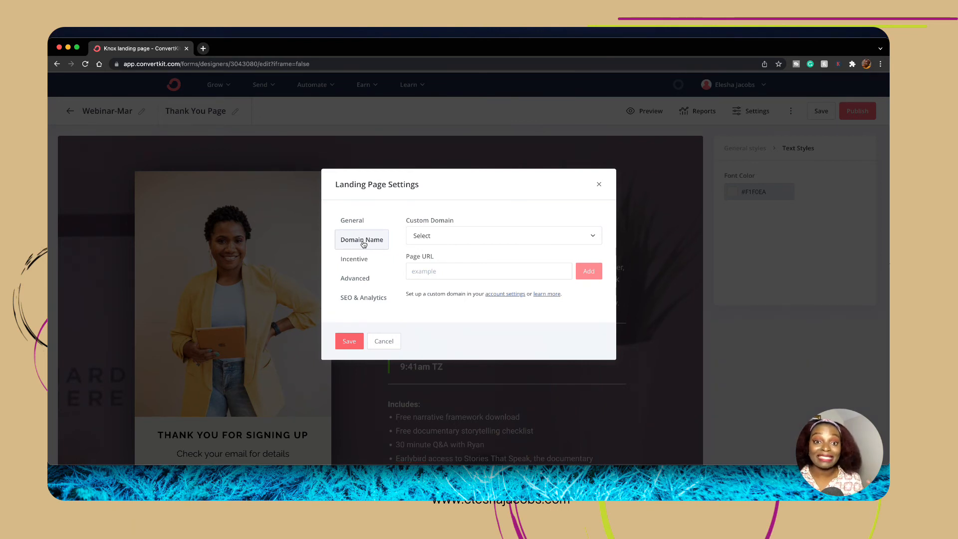
pyautogui.click(460, 237)
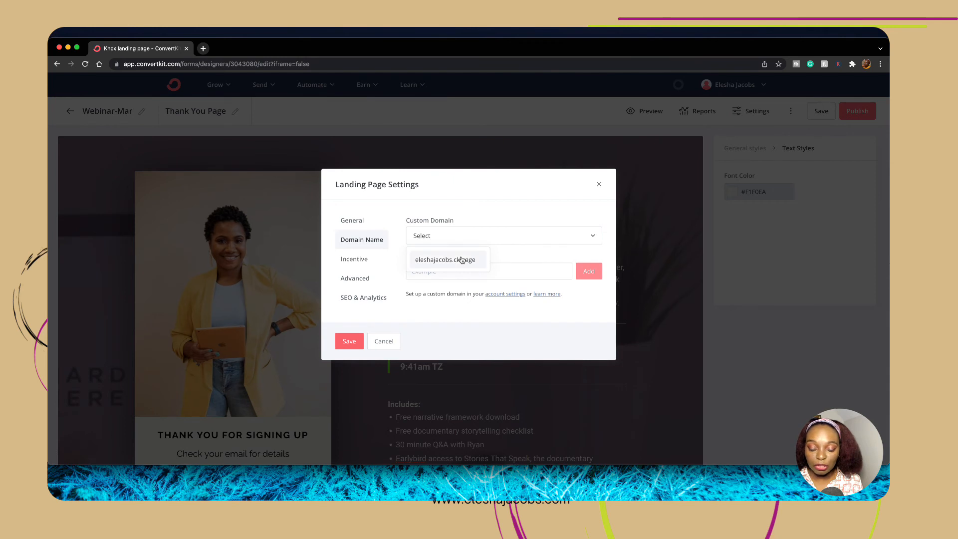
pyautogui.click(462, 260)
pyautogui.click(495, 275)
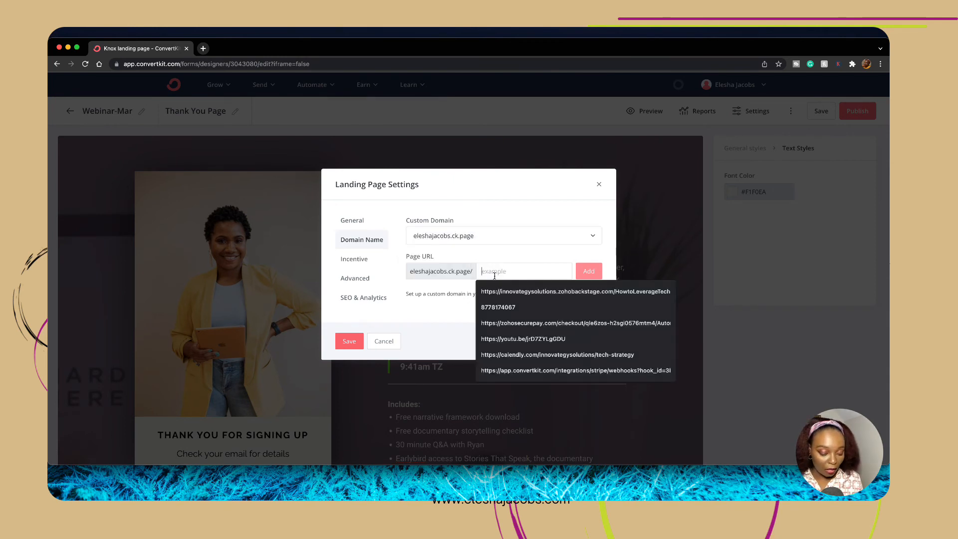
pyautogui.write('we')
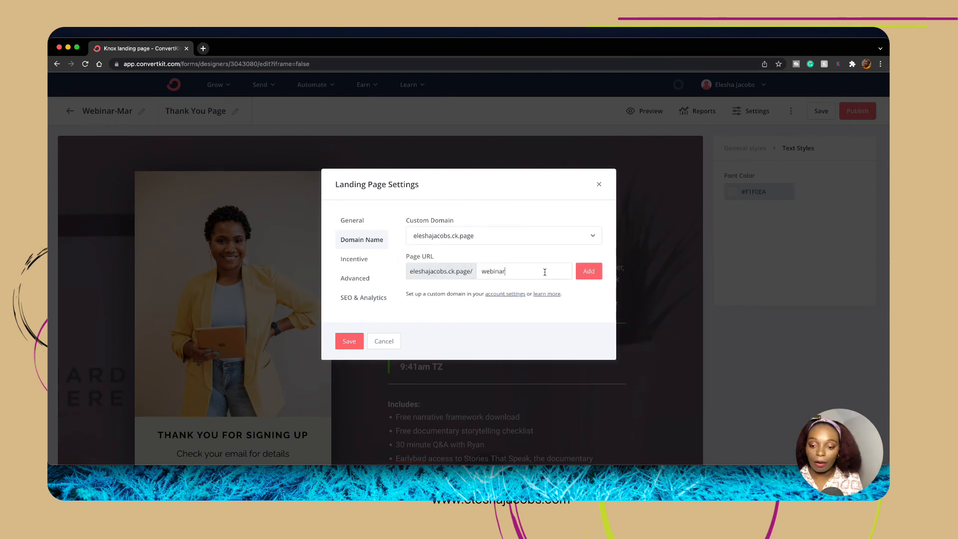
pyautogui.write('binar')
pyautogui.click(588, 272)
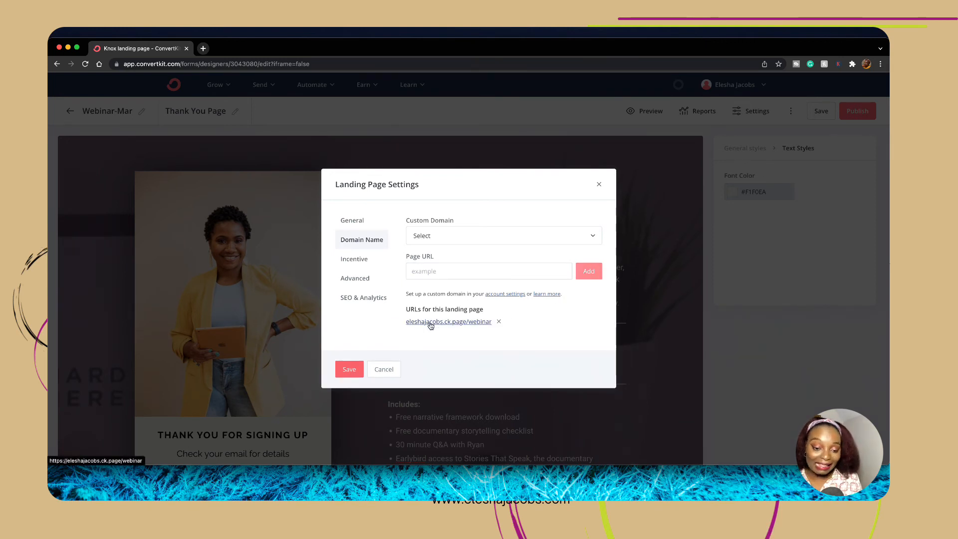
# Review the incentive email settings and enable Invisible reCAPTCHA and Send subscriber to thank you page in the advanced settings.
pyautogui.click(353, 259)
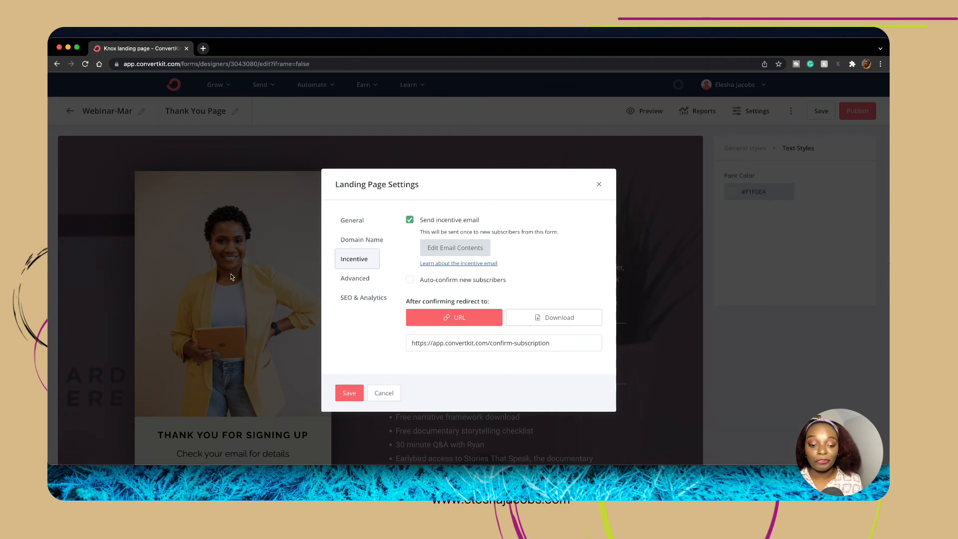
pyautogui.click(363, 281)
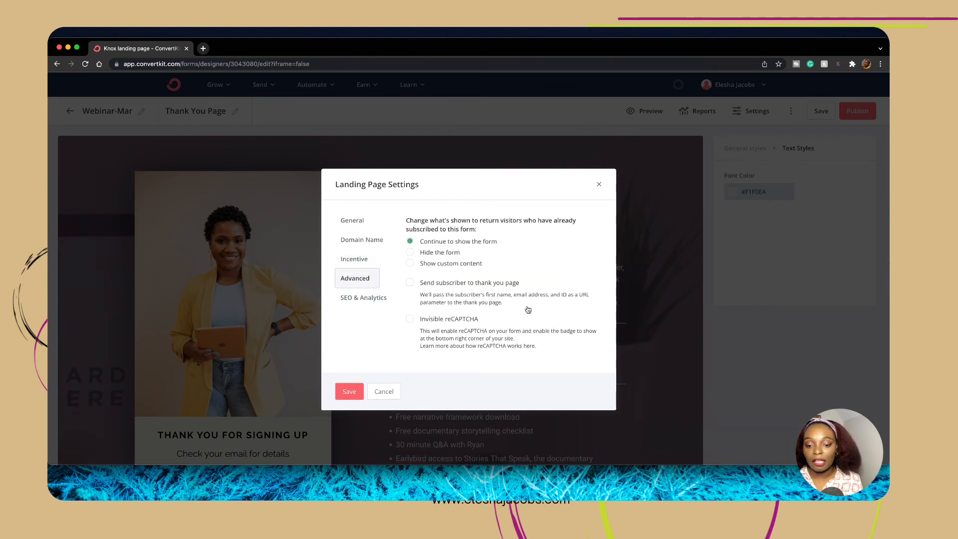
pyautogui.click(409, 320)
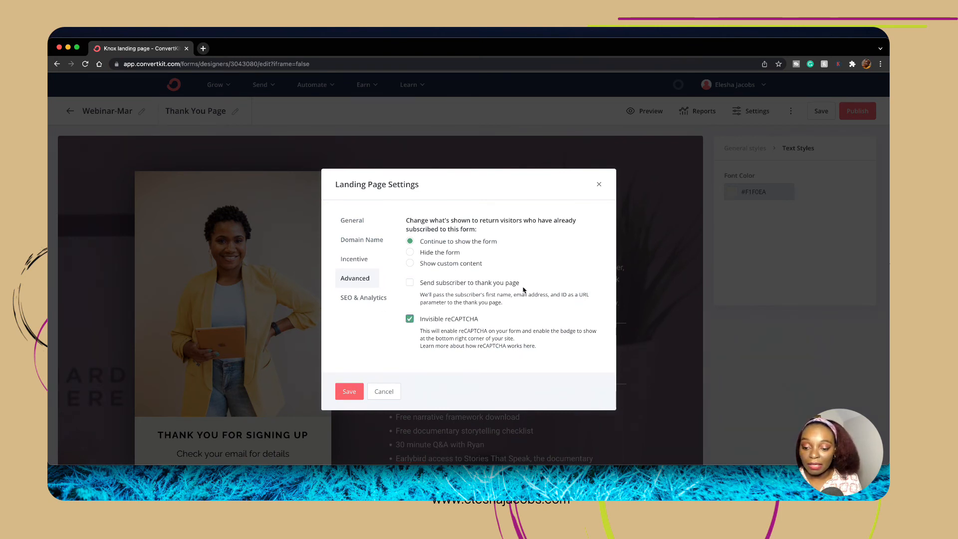
pyautogui.click(409, 283)
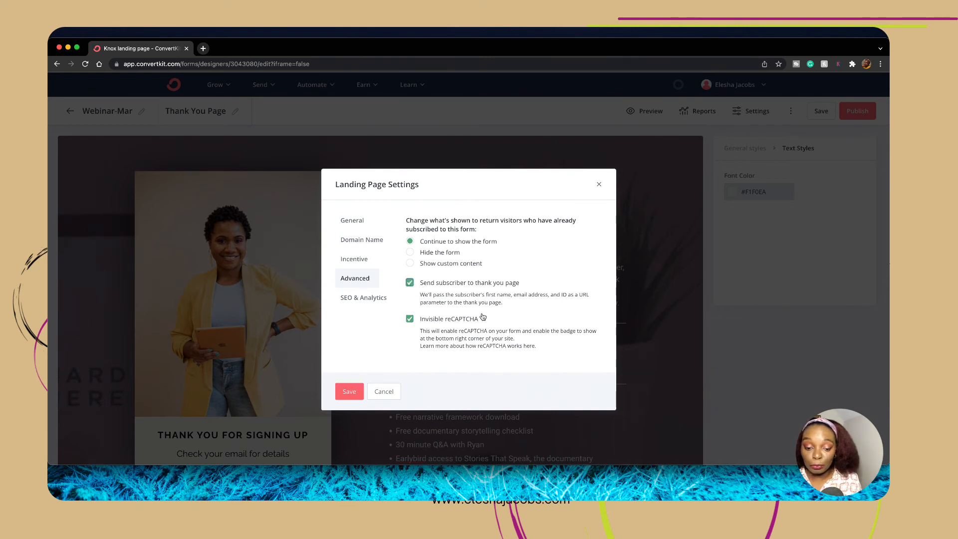
# Examine the landing page's SEO title, description and image fields and the available analytics integrations, and close the settings.
pyautogui.click(364, 299)
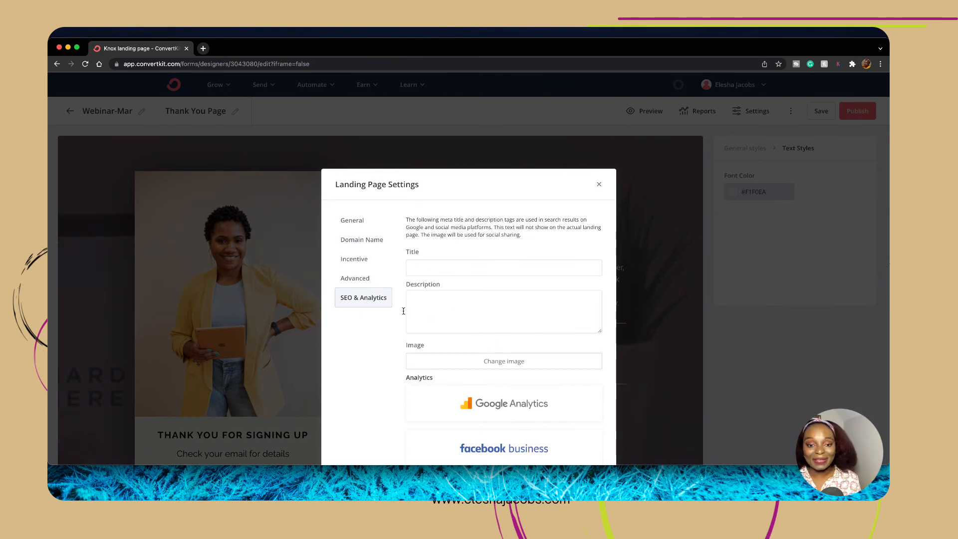
pyautogui.scroll(-3, 401, 315)
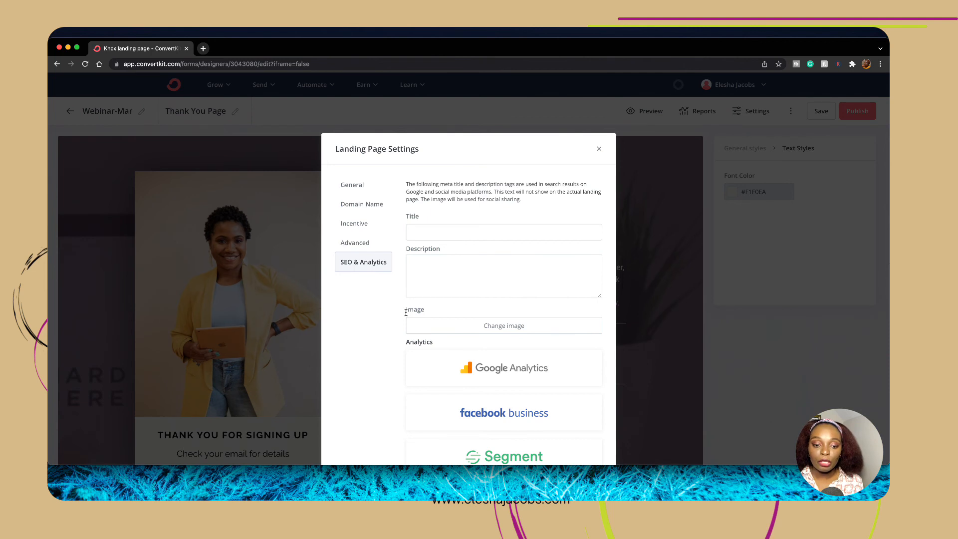
pyautogui.scroll(-10, 414, 325)
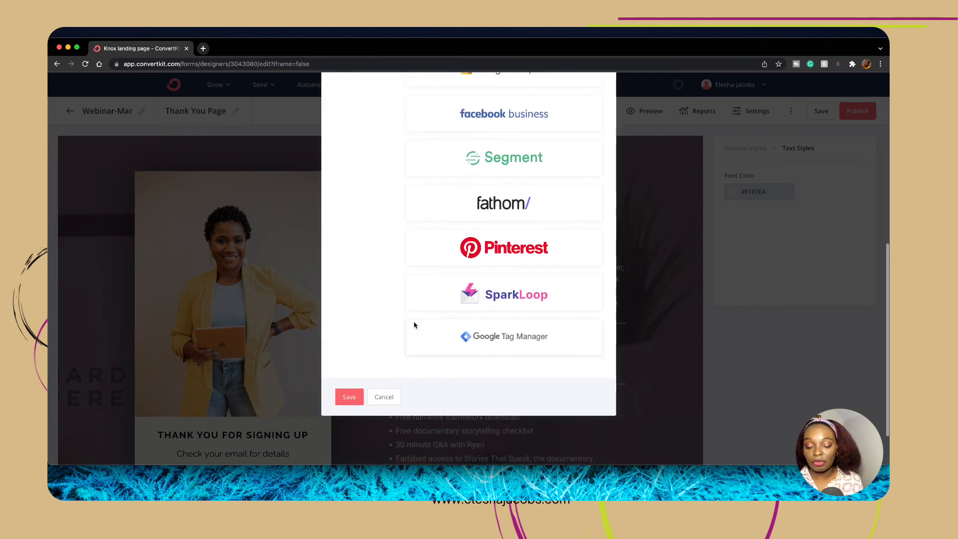
pyautogui.scroll(8, 473, 361)
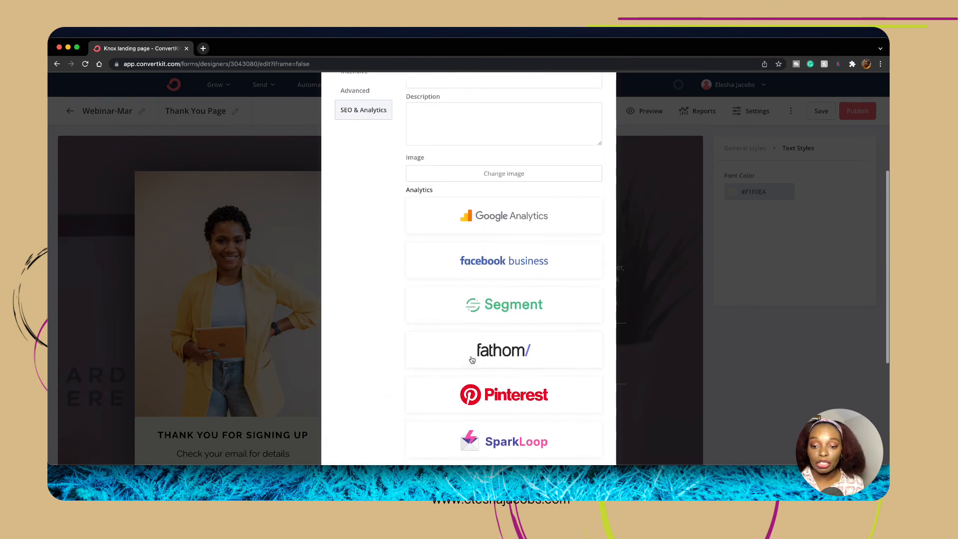
pyautogui.scroll(-8, 444, 291)
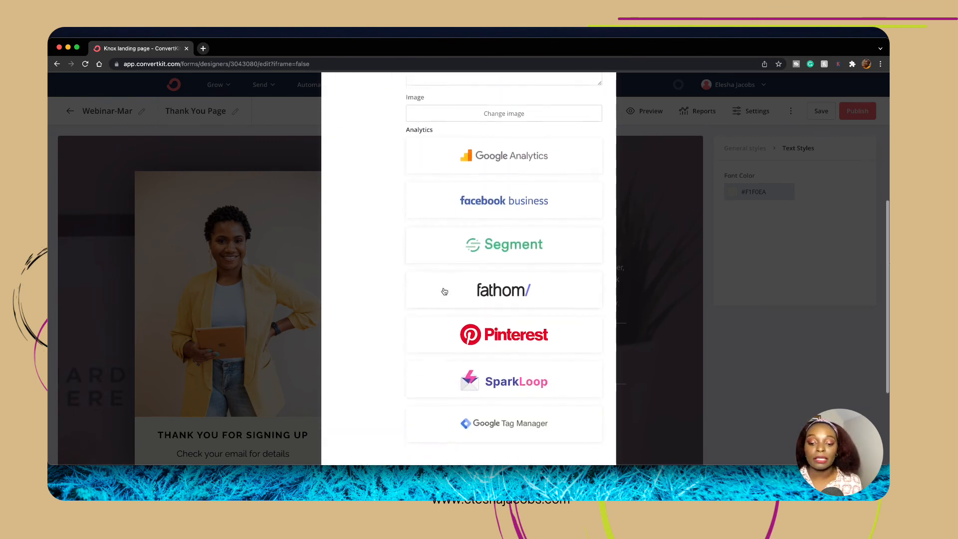
pyautogui.scroll(4, 444, 291)
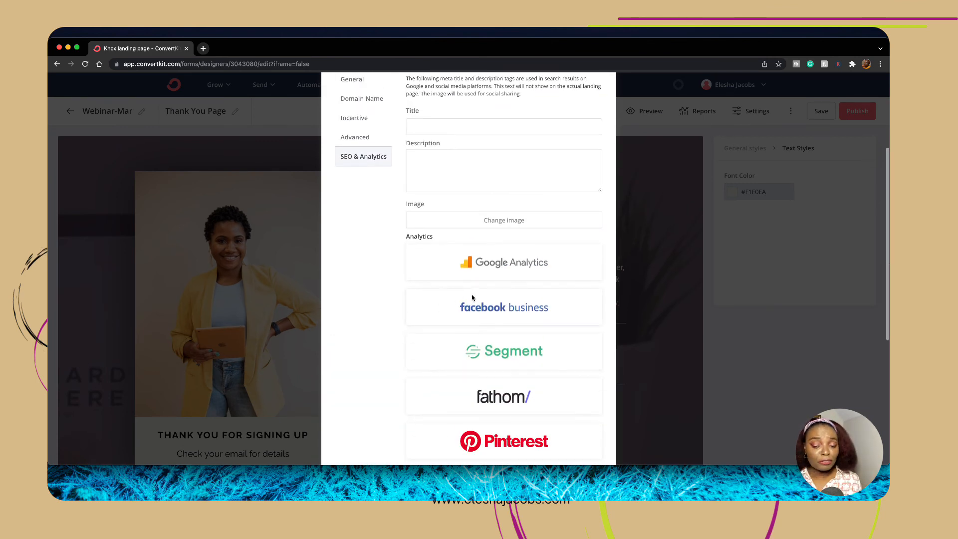
pyautogui.scroll(4, 478, 300)
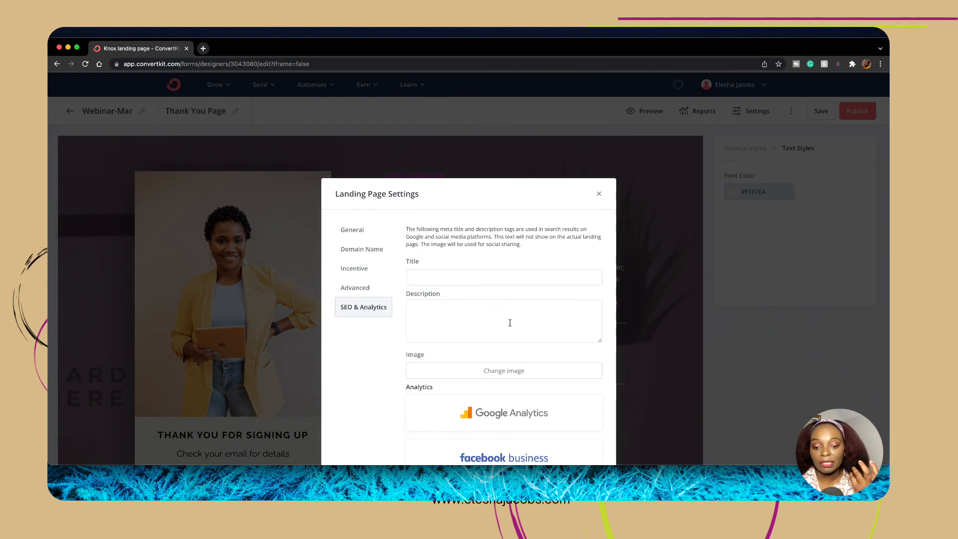
pyautogui.scroll(-1, 510, 323)
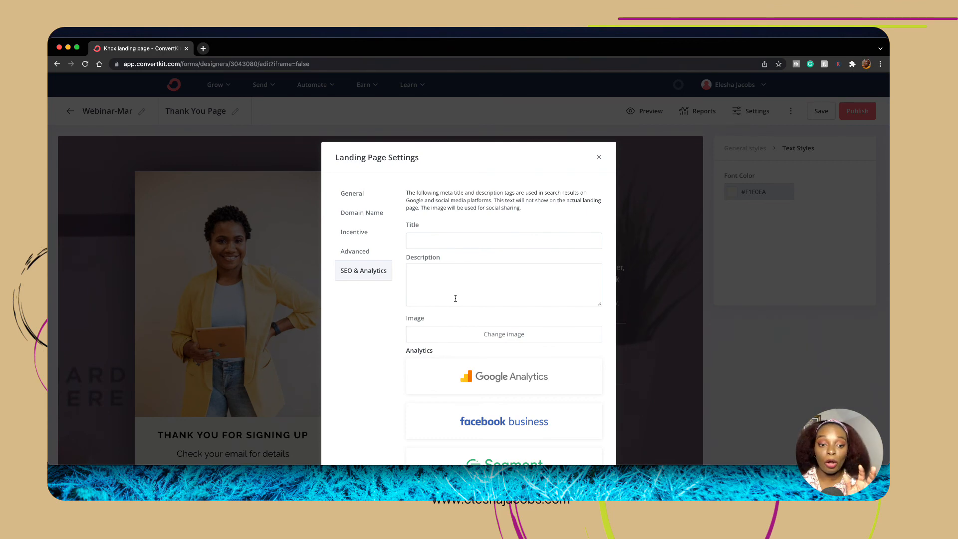
pyautogui.click(599, 157)
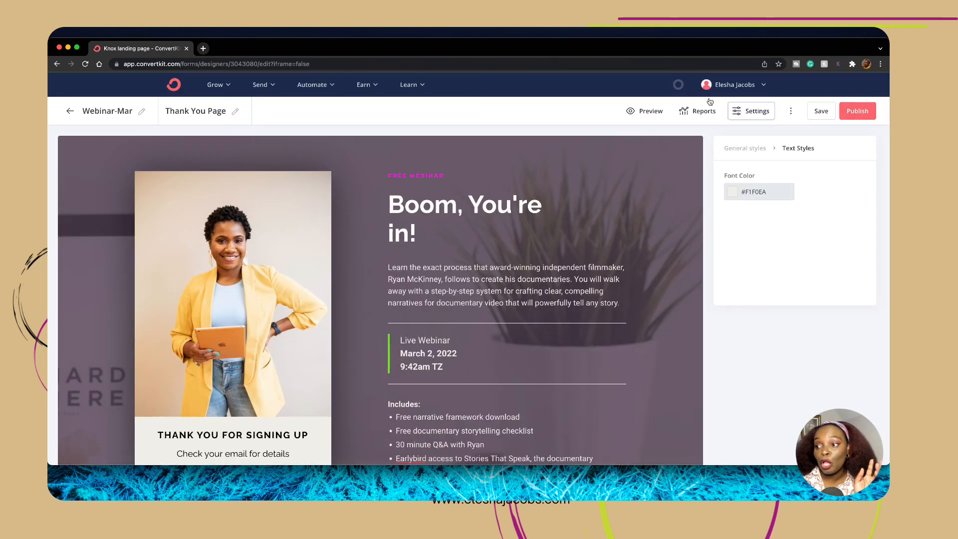
# Save the landing page and copy its public share URL from the publishing options.
pyautogui.click(819, 111)
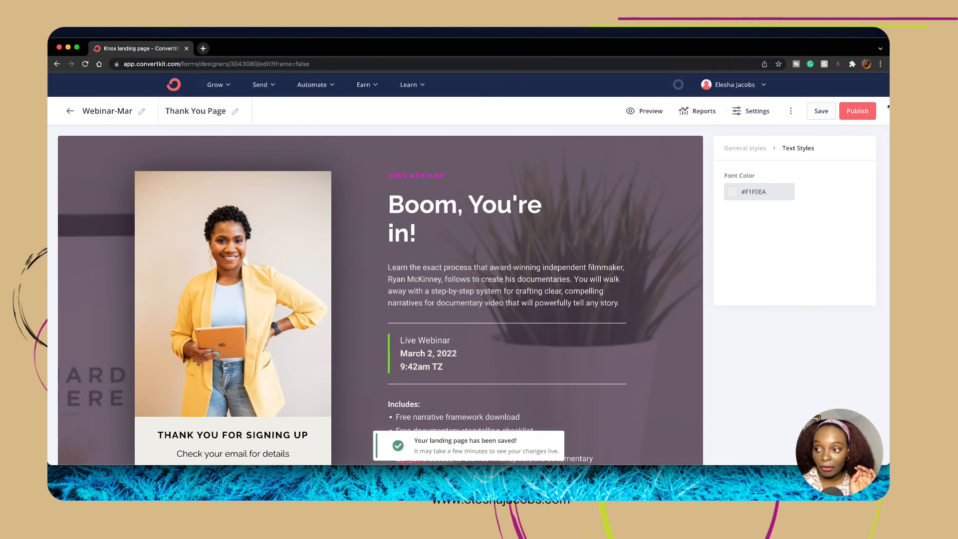
pyautogui.click(864, 116)
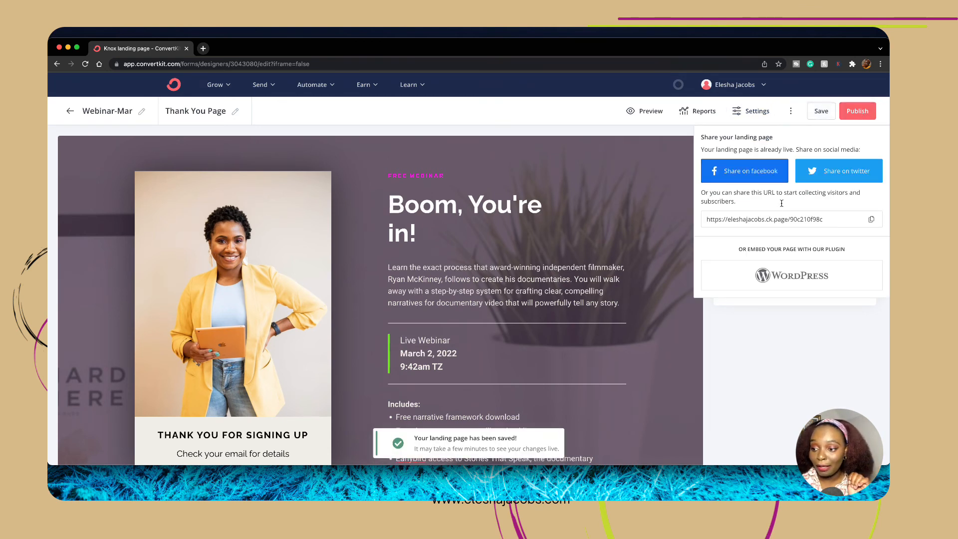
pyautogui.click(871, 220)
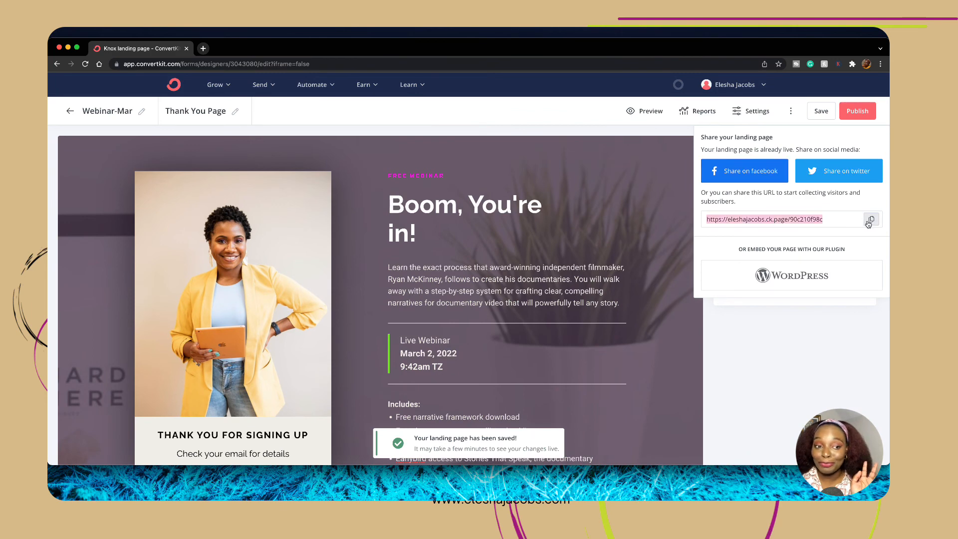
# Open the copied landing page URL in a new browser tab.
pyautogui.click(203, 48)
pyautogui.rightClick(209, 64)
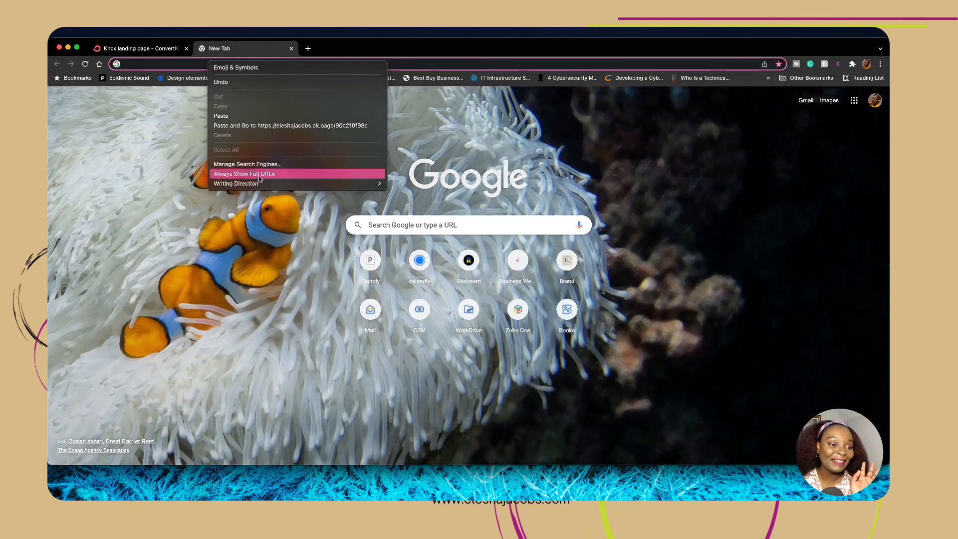
pyautogui.click(230, 117)
pyautogui.press('Return')
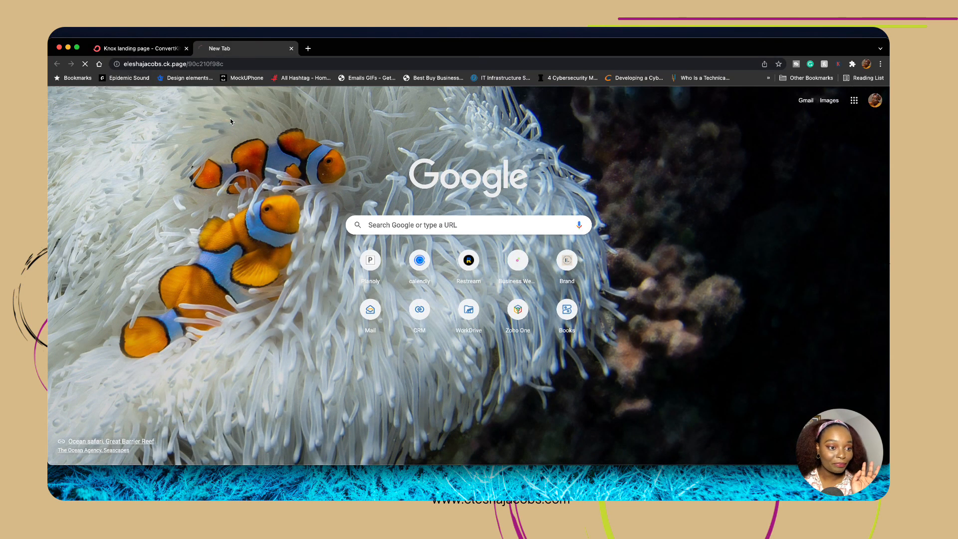